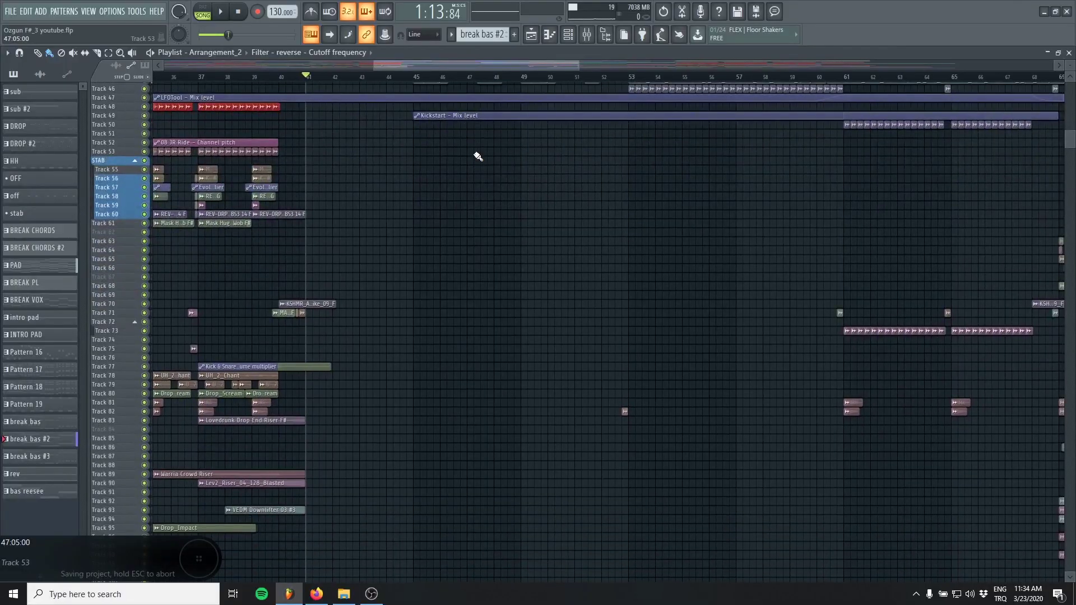
Step: Place the Lev2_Impact_Jake_The_Snake impact clip on Track 111 at bar 41
left_click_drag(552, 522, 530, 562)
scroll(583, 337, "down", 2)
left_click_drag(610, 322, 488, 298)
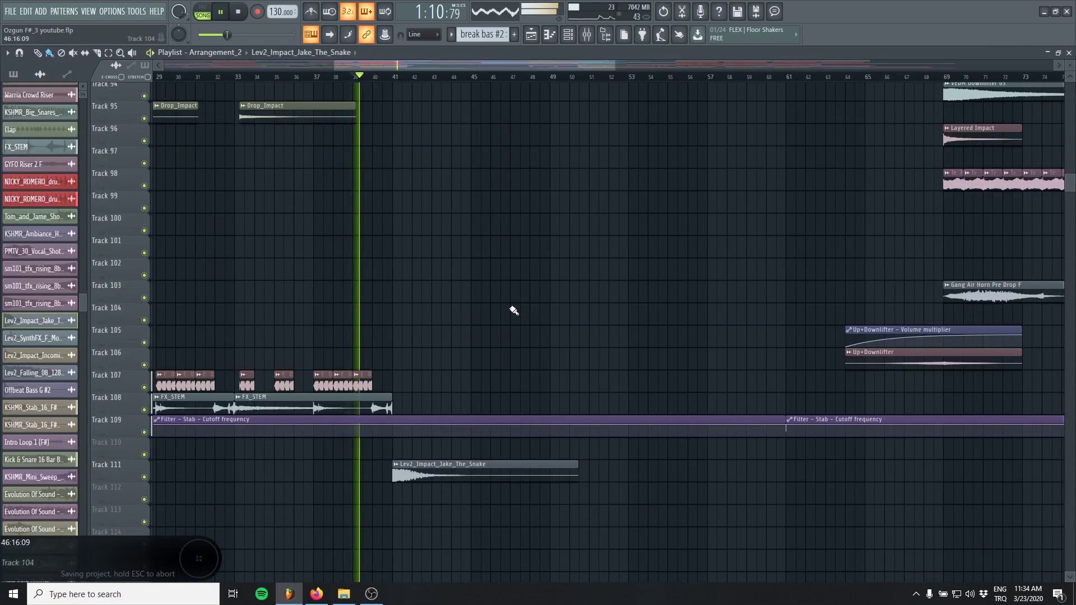
Step: Play through the break after the drop and examine its clips and automation across the playlist tracks up to bar 53
scroll(509, 350, "up", 1)
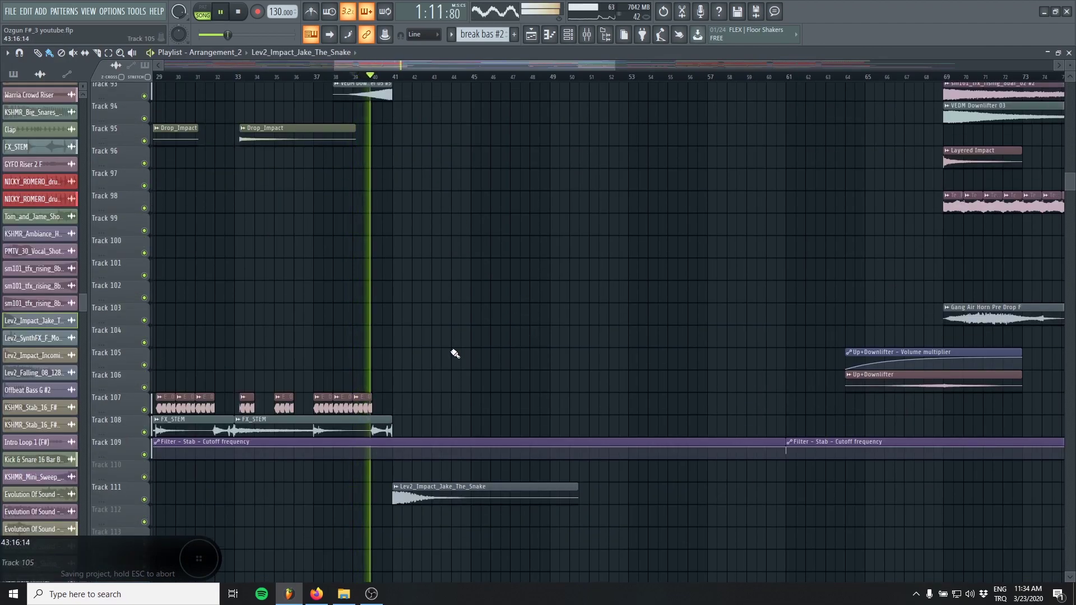
scroll(454, 352, "up", 3)
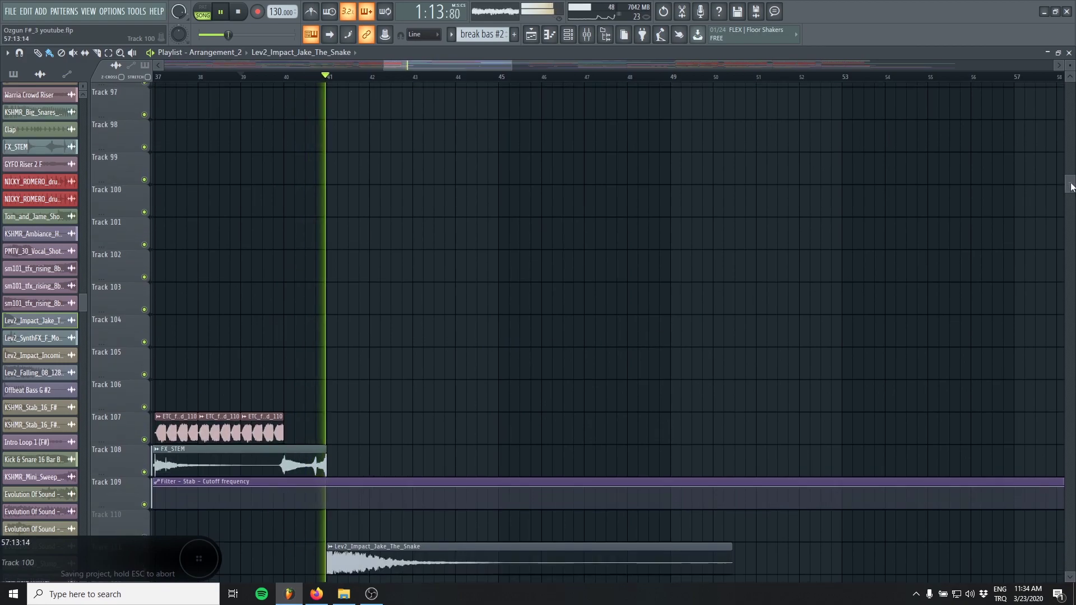
scroll(846, 363, "down", 4)
scroll(751, 455, "down", 8)
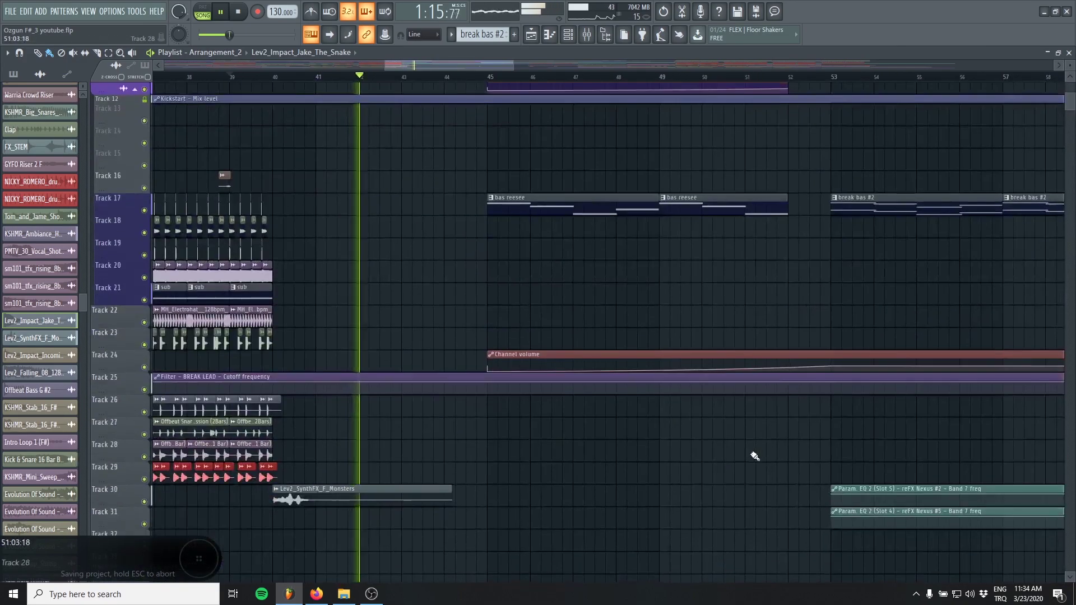
left_click_drag(749, 452, 724, 513)
scroll(724, 514, "up", 3)
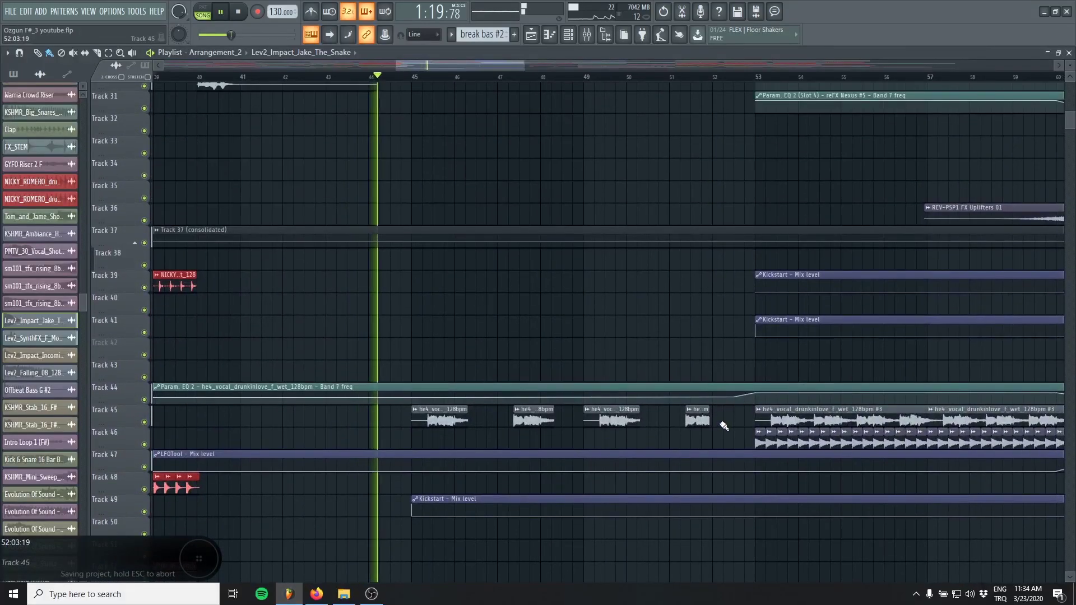
scroll(668, 491, "up", 7)
scroll(658, 510, "up", 8)
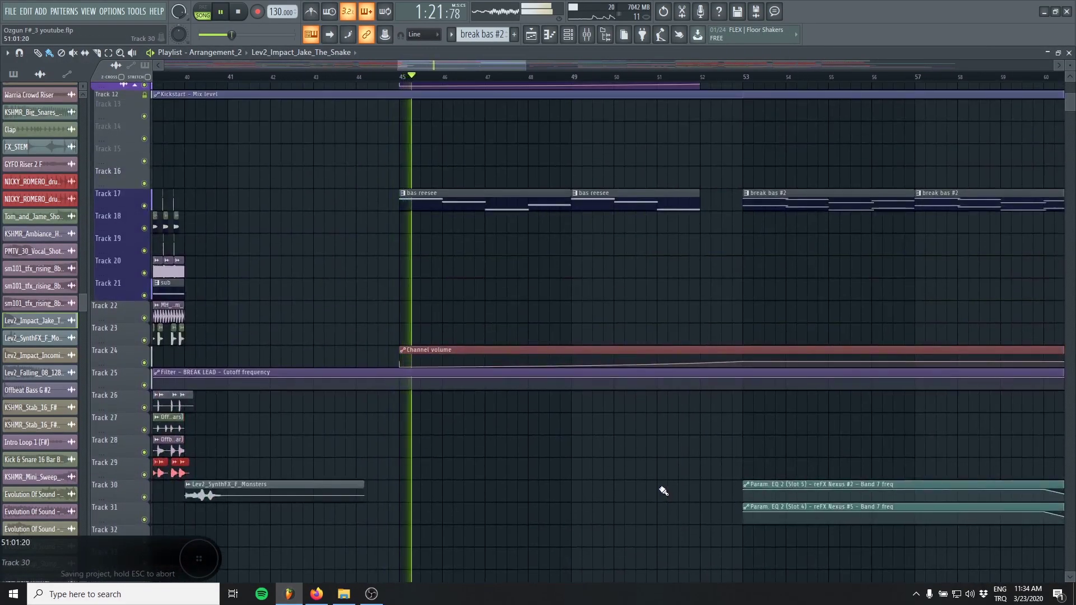
scroll(589, 473, "up", 4)
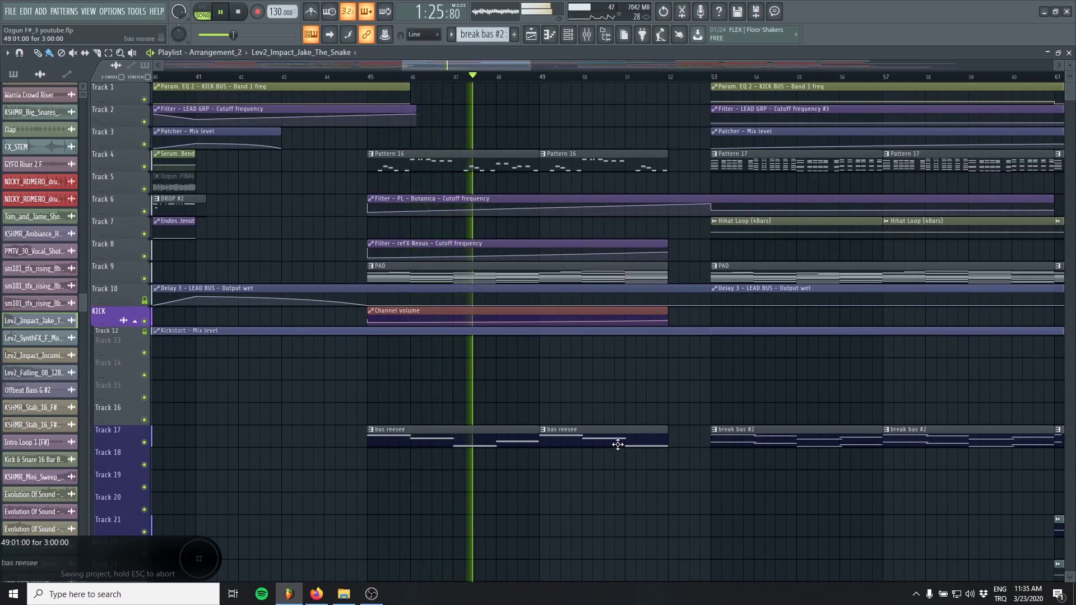
left_click_drag(617, 442, 564, 413)
left_click_drag(712, 451, 661, 436)
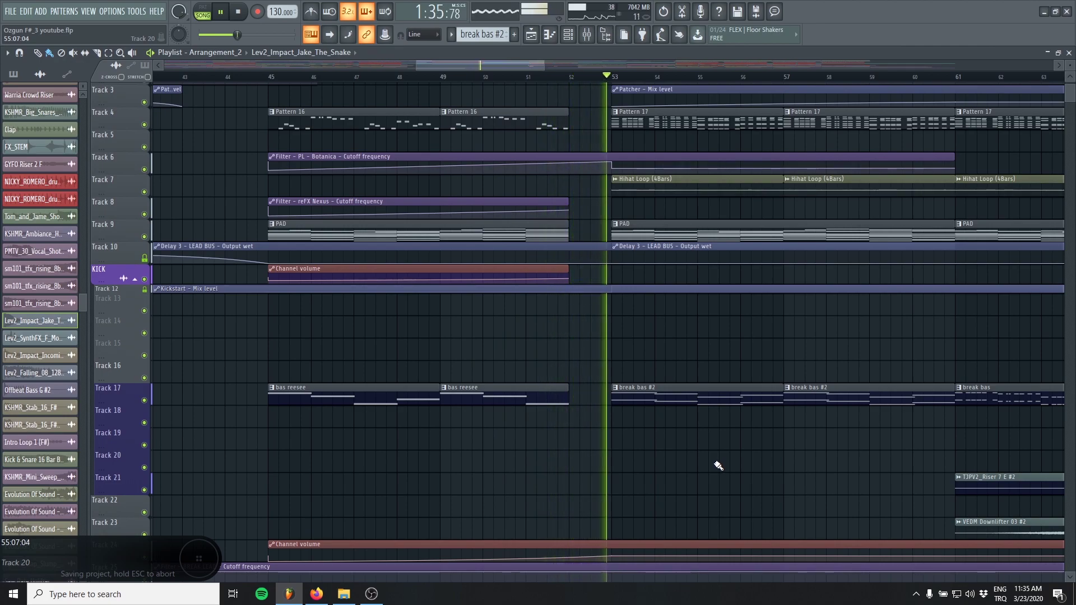
scroll(703, 432, "down", 5)
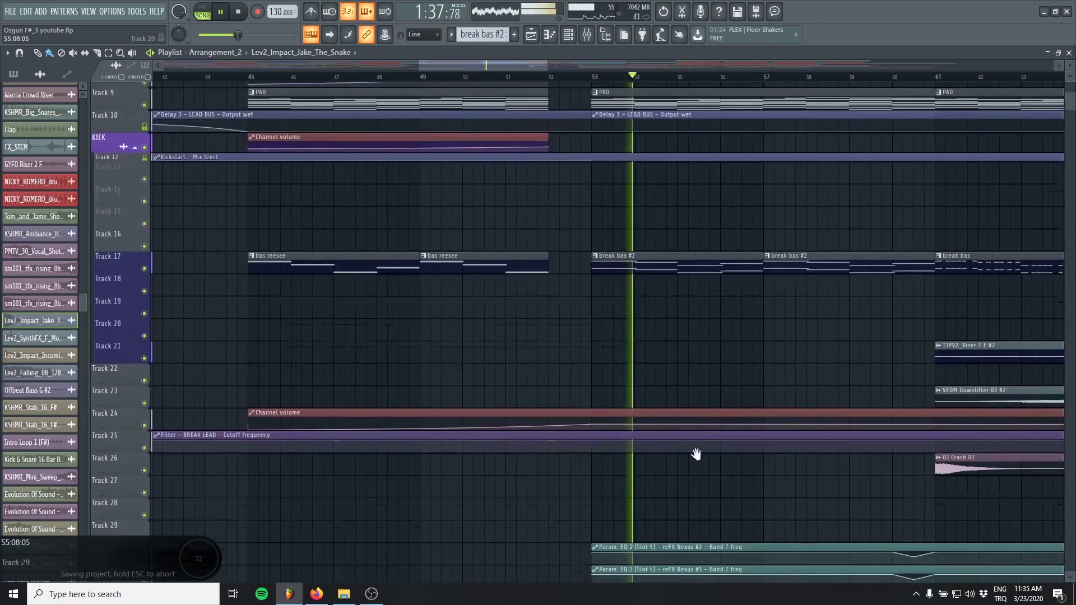
scroll(729, 359, "down", 9)
scroll(840, 314, "left", 5)
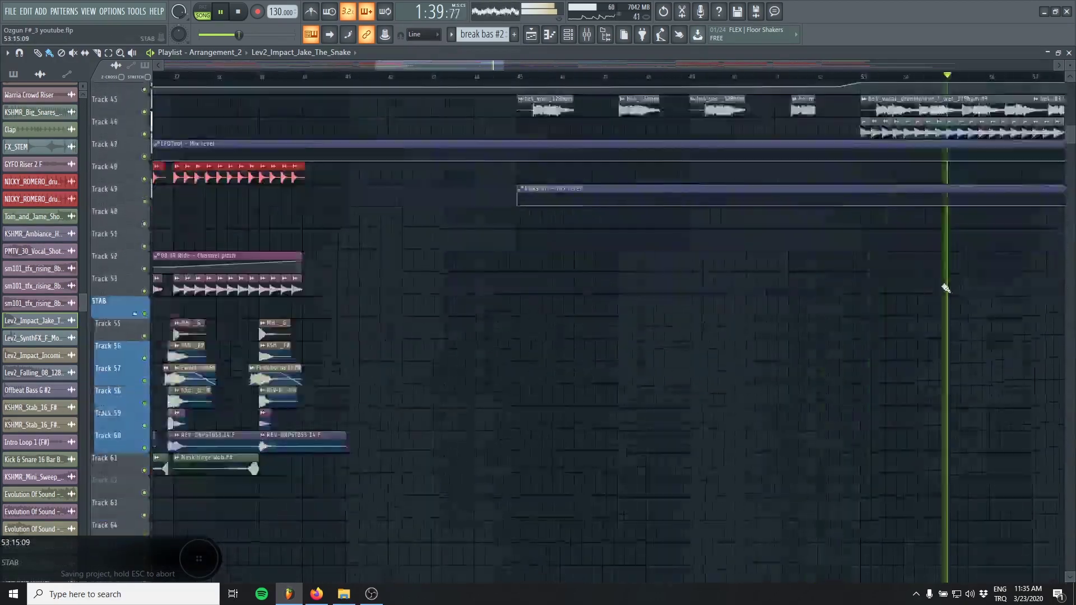
key("space")
Step: Play the end of the drop from bar 40 to hear the impact on Track 111 enter
left_click_drag(811, 348, 757, 313)
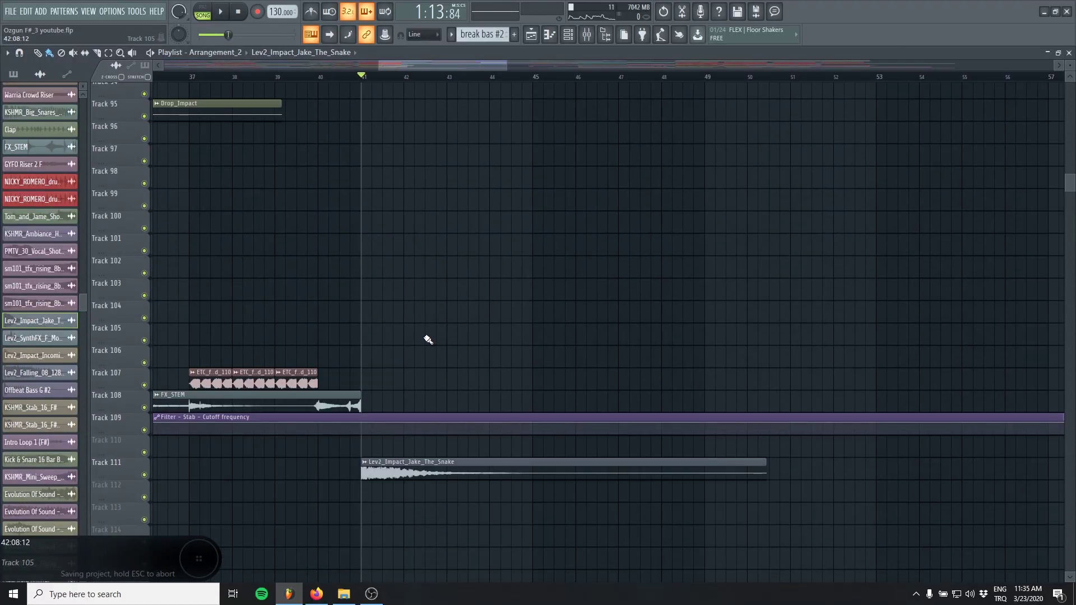
left_click(318, 76)
key("space")
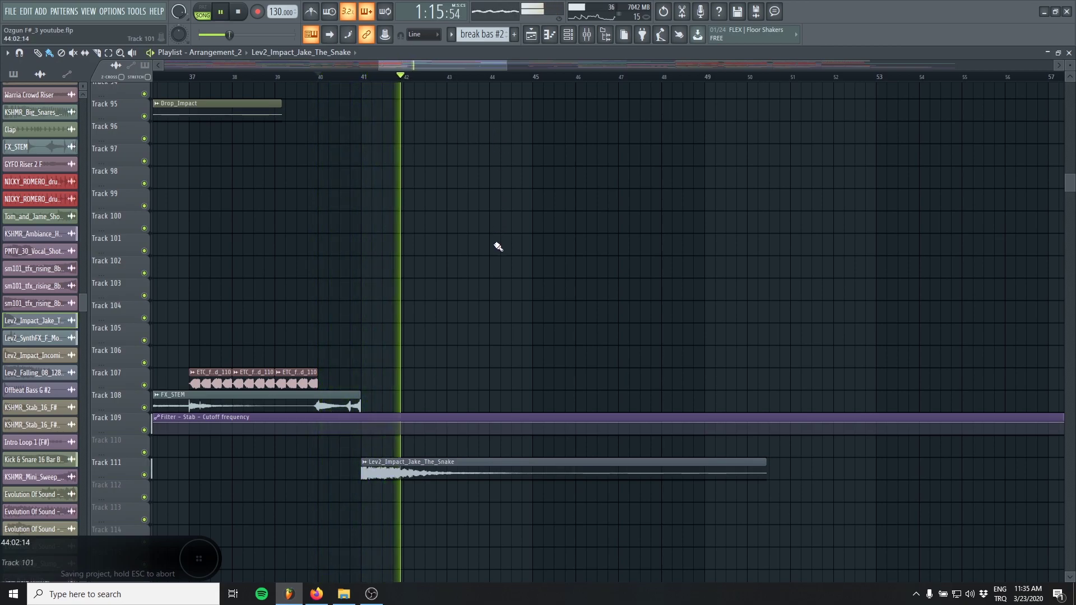
key("space")
Step: Minimize the Splice window and place the Lev2_Falling_08_128_Siren clip on Track 112 at bar 41
scroll(414, 146, "down", 1)
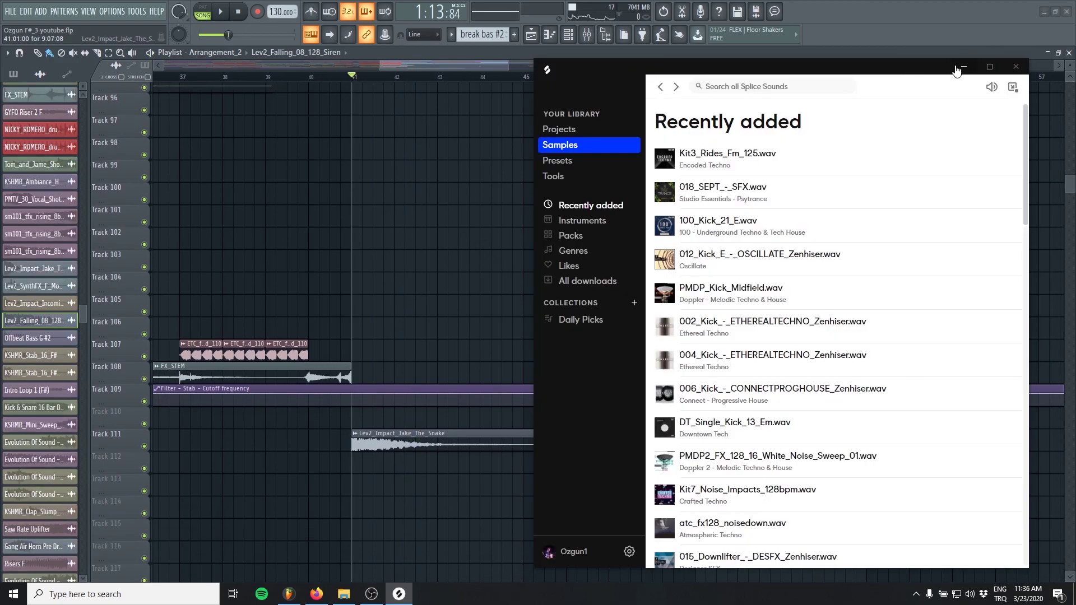
left_click(956, 67)
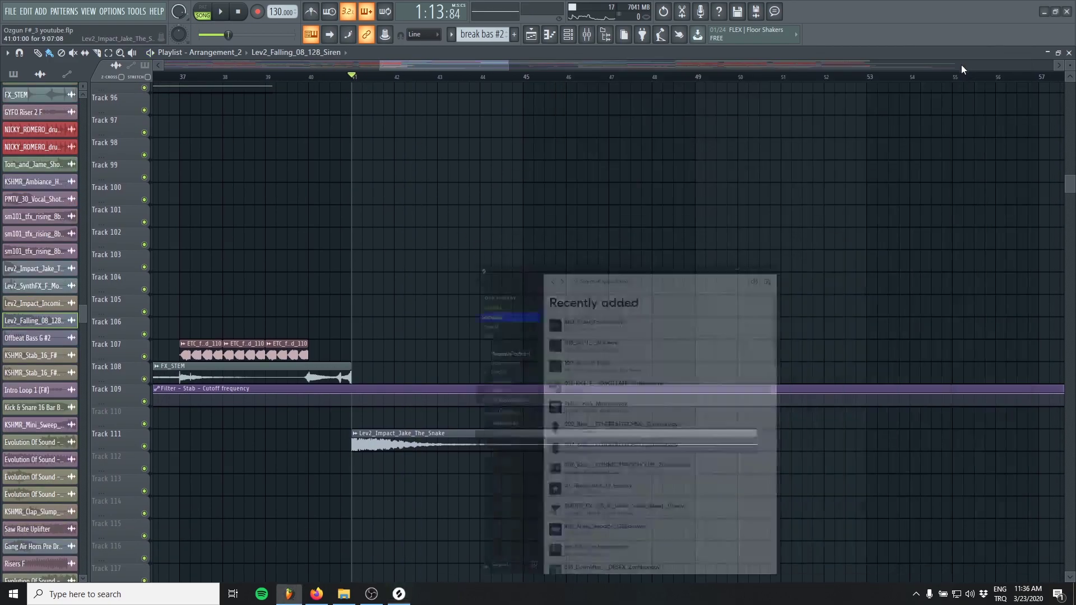
left_click(422, 486)
left_click_drag(470, 487, 399, 455)
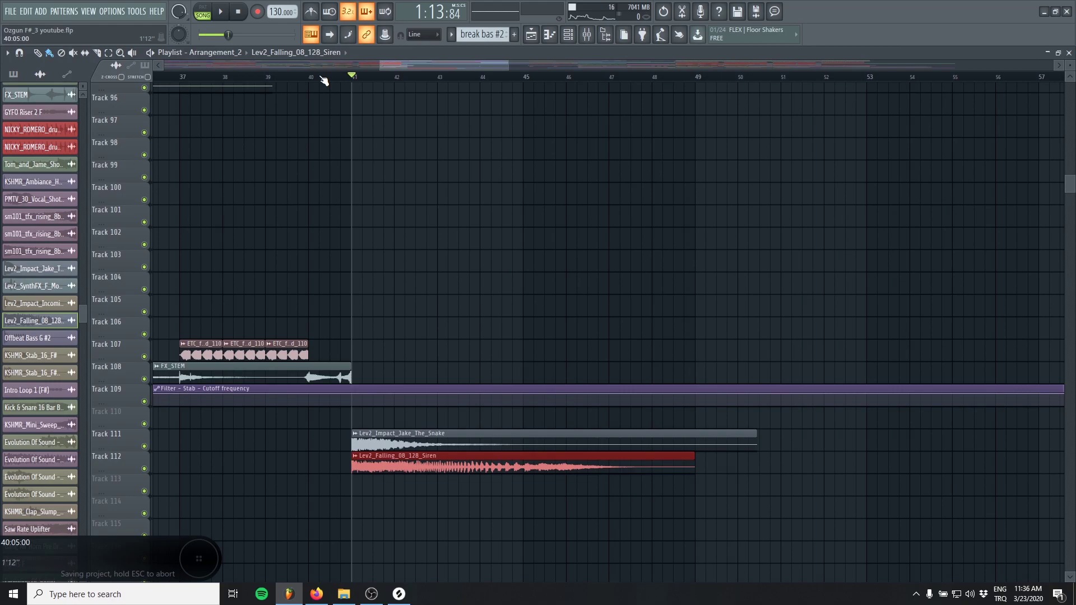
Step: Play the transition with the falling siren from about bar 40 and delete the stray siren clip on Track 108
key("space")
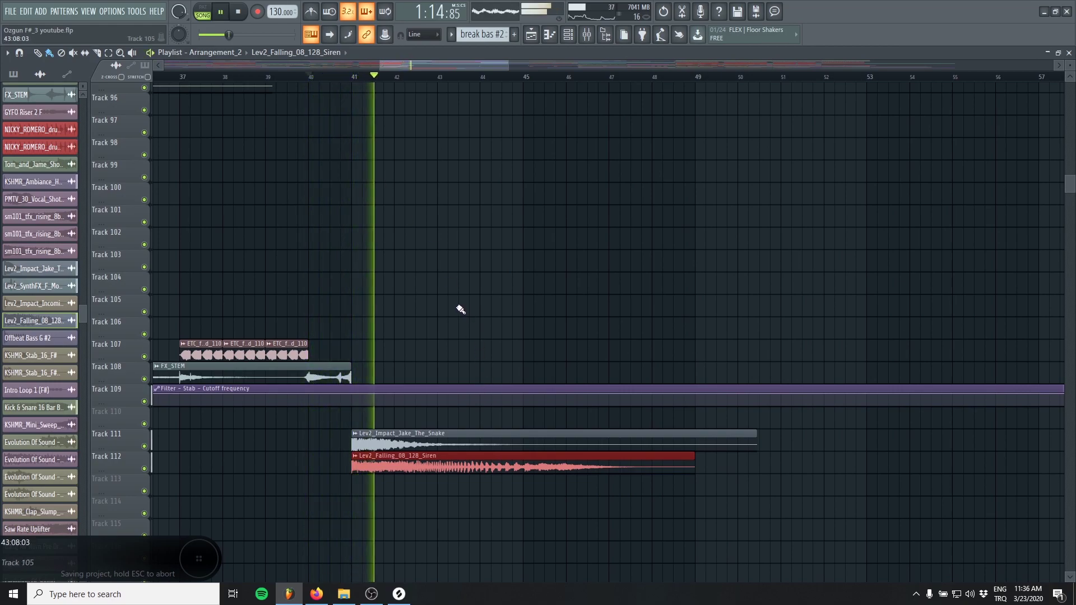
left_click(771, 363)
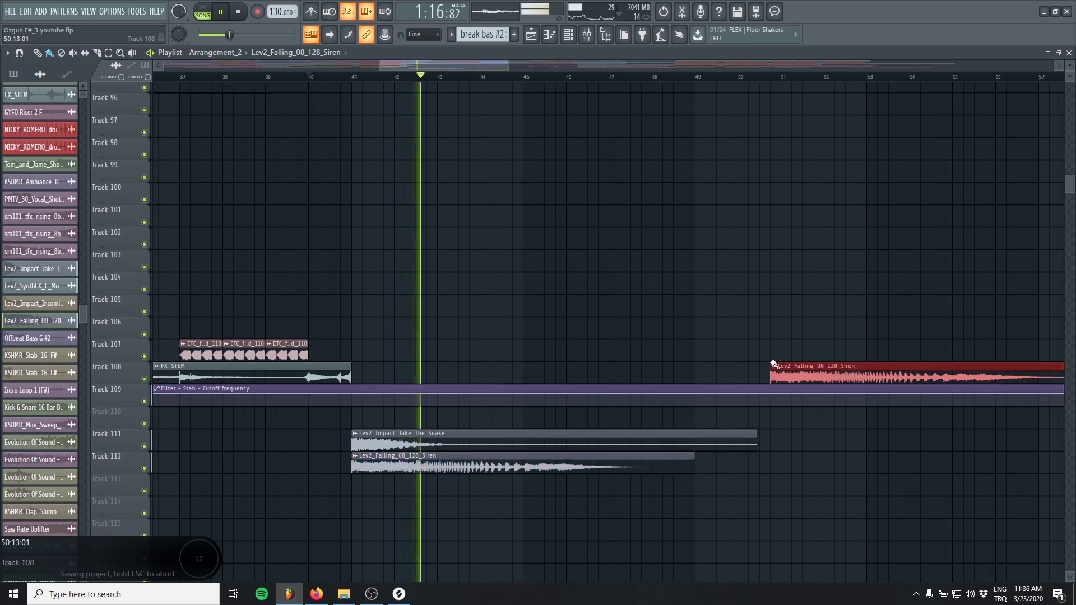
right_click(818, 368)
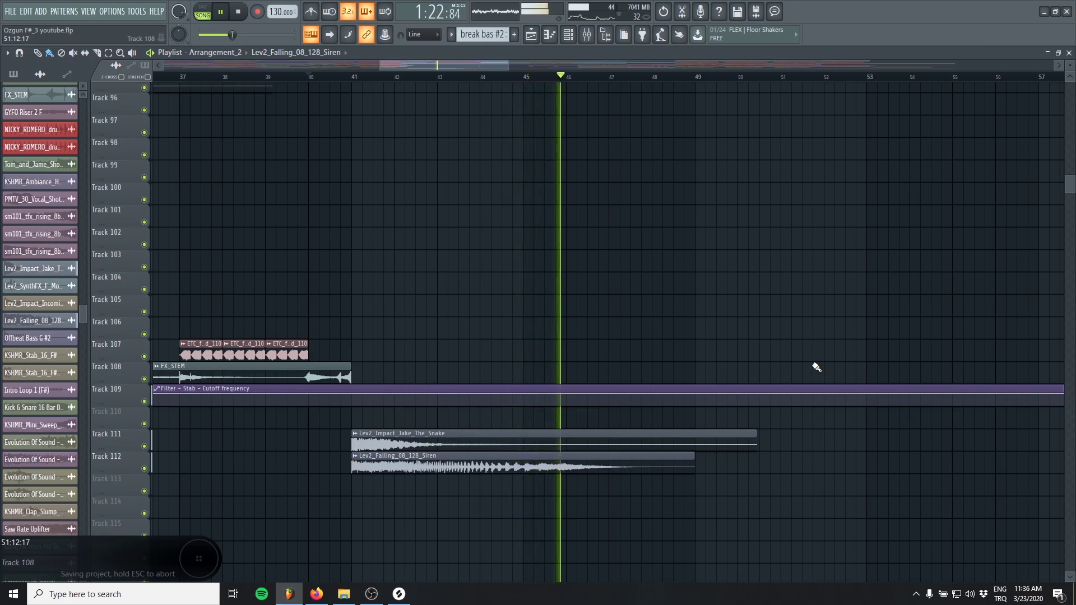
Step: Stop playback, place the Crowd Noise clip on Track 113 at bar 41, and audition that track in solo from bar 40
key("space")
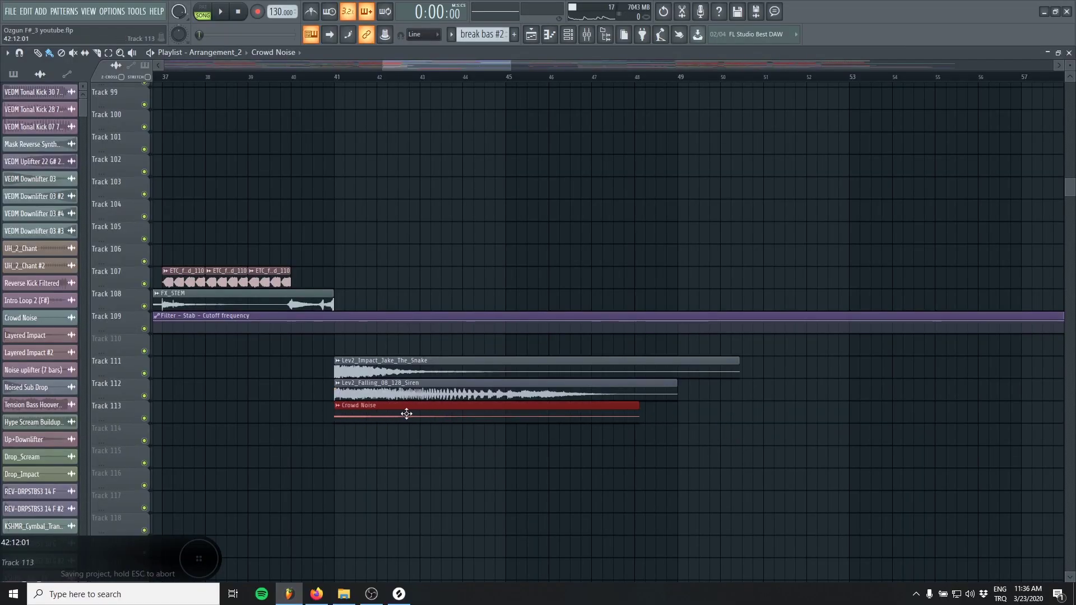
left_click(146, 417, "ctrl")
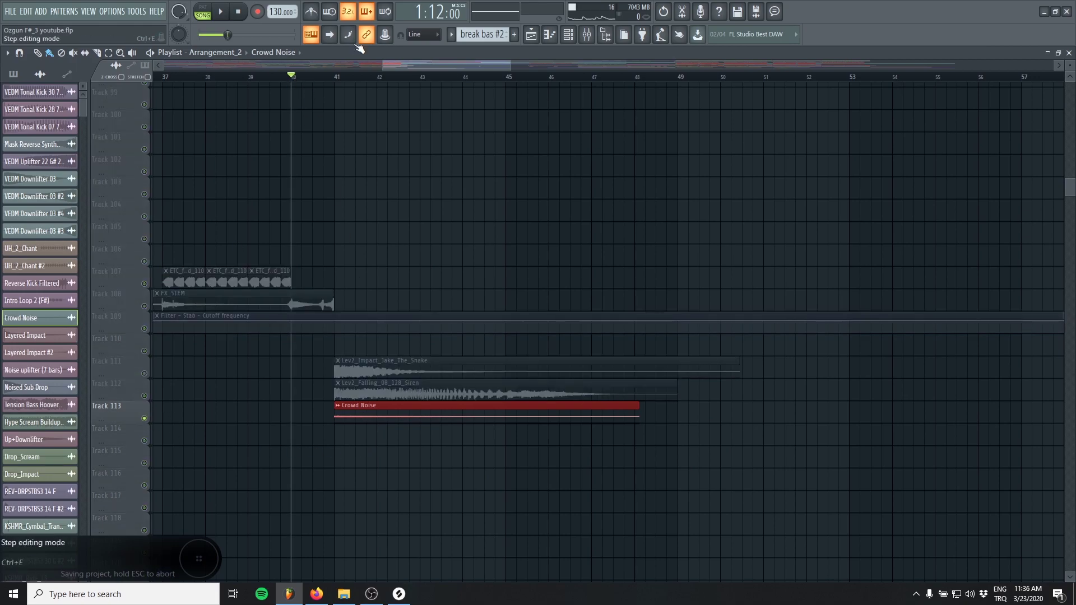
key("space")
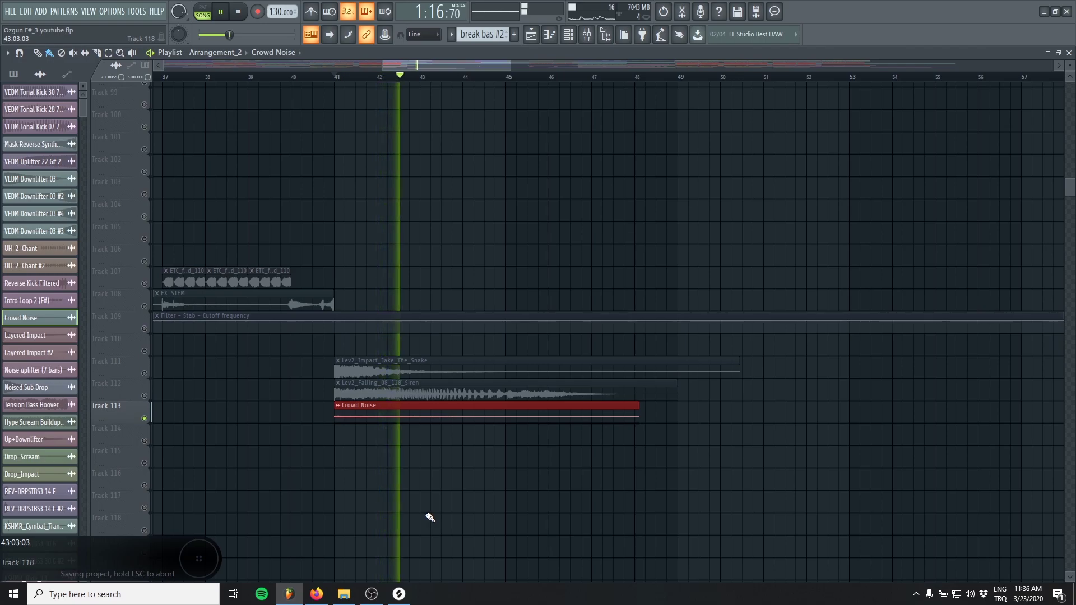
key("space")
left_click(144, 418, "ctrl")
Step: Add a second Crowd Noise clip on Track 114 at bar 41, make it unique and reverse it
left_click(335, 434)
left_click(337, 428)
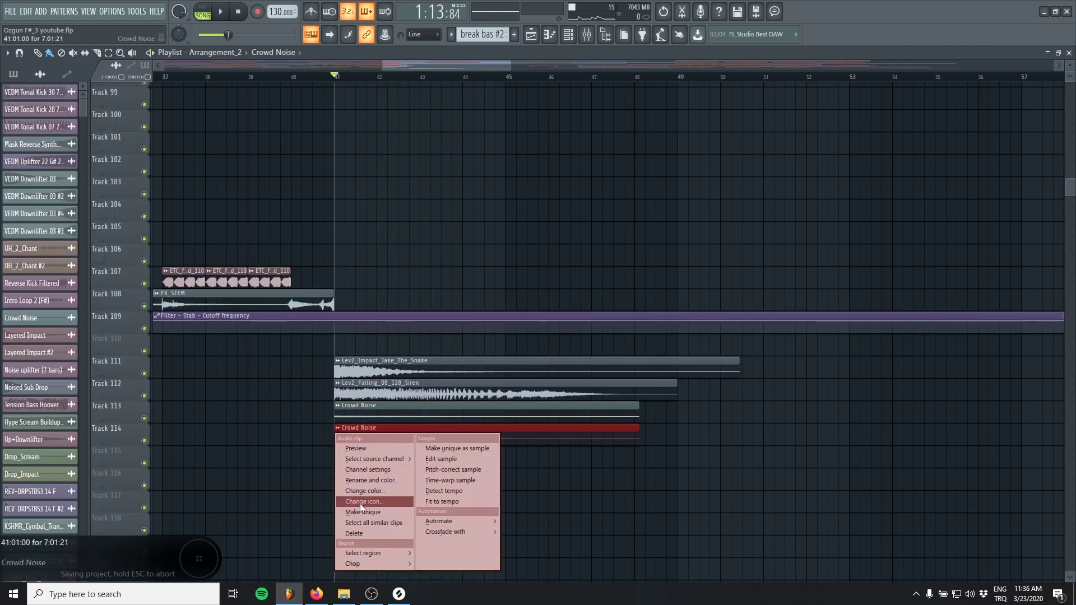
left_click(363, 512)
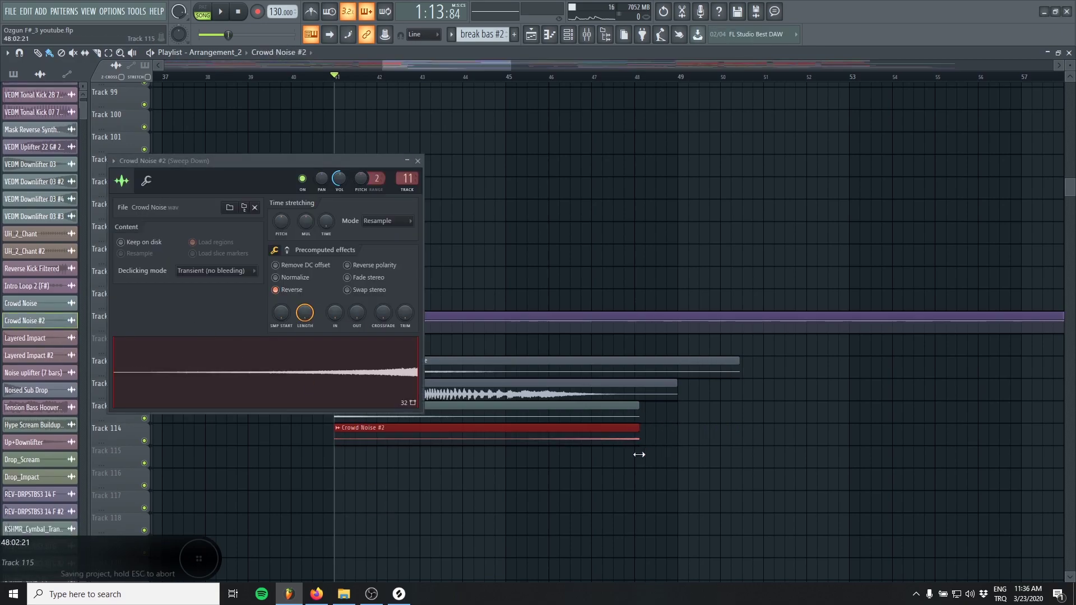
Step: Align the reversed Crowd Noise clip to end at bar 49 and copy the original Crowd Noise clip to bar 49 on Track 113
scroll(664, 444, "up", 10)
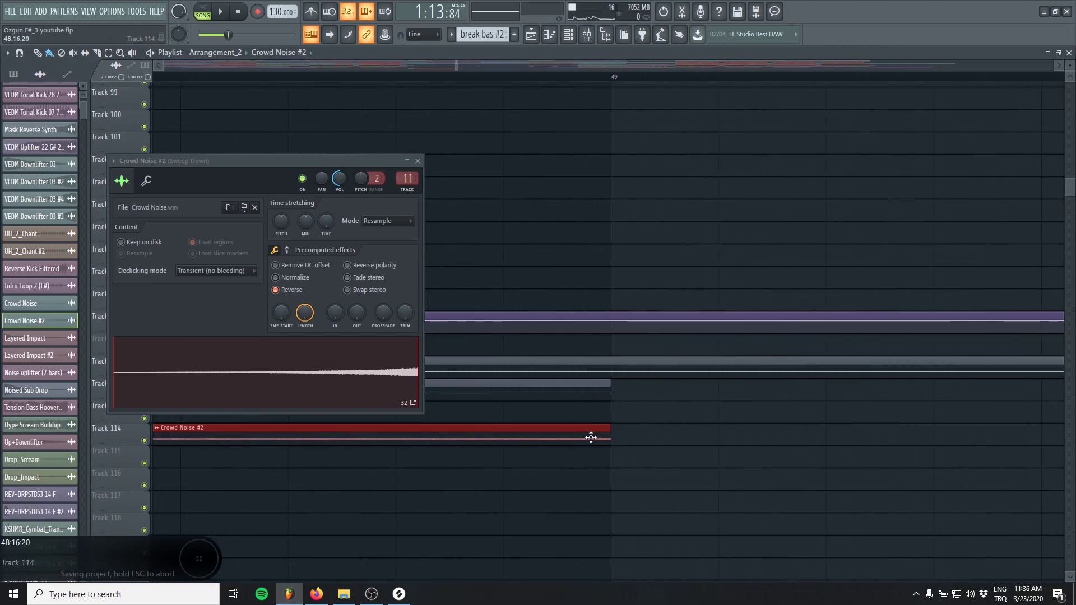
scroll(545, 523, "down", 3)
left_click(417, 160)
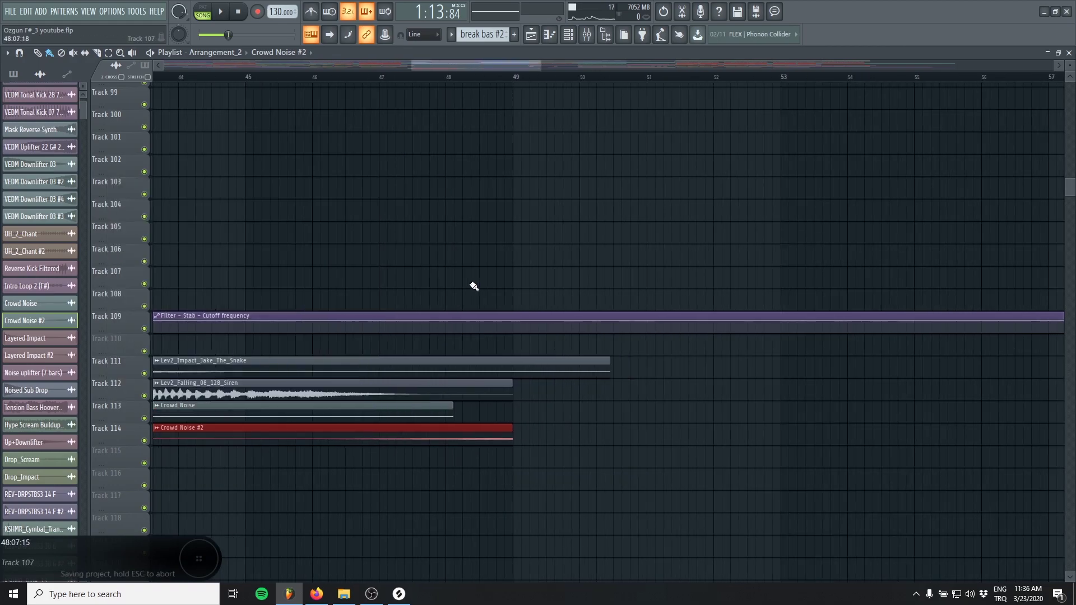
scroll(411, 440, "down", 2)
left_click_drag(385, 409, 609, 406, "shift")
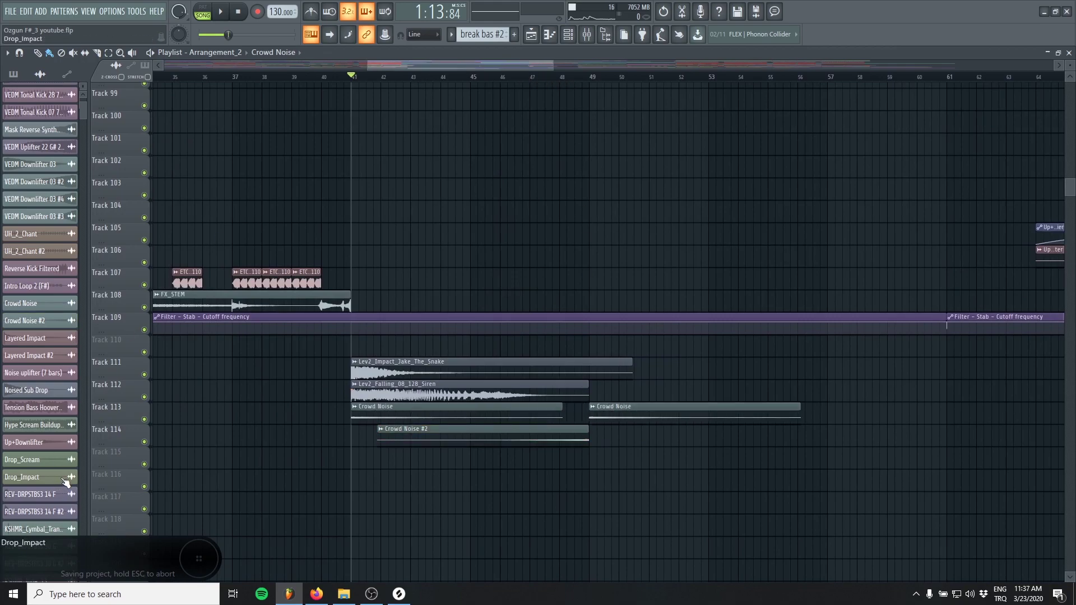
Step: Solo Tracks 113 and 114 and play the crowd noise transition from about bar 47
right_click(144, 442)
left_click(144, 419)
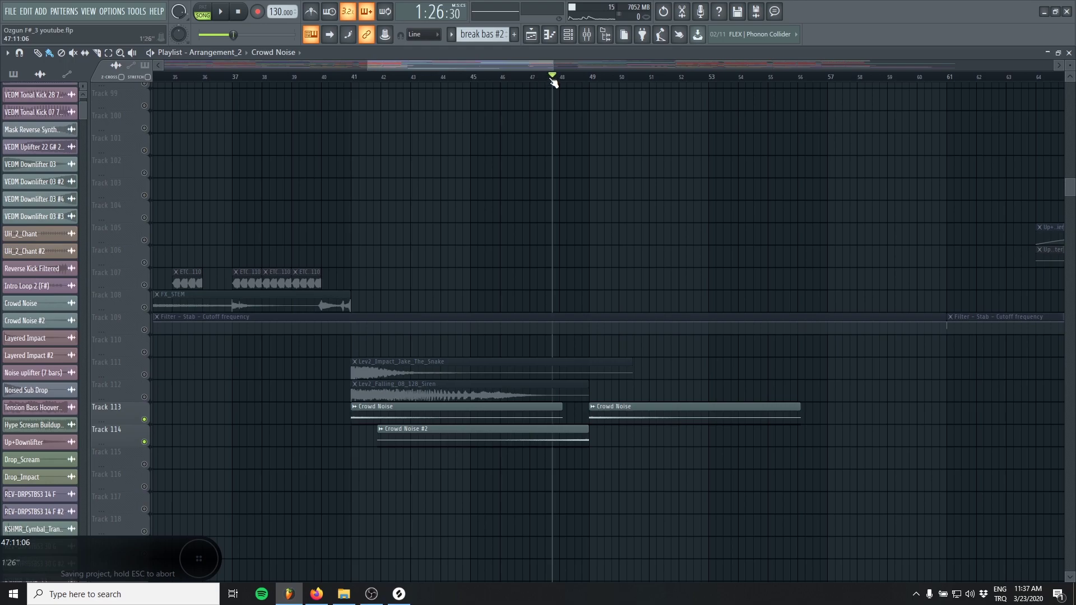
key("space")
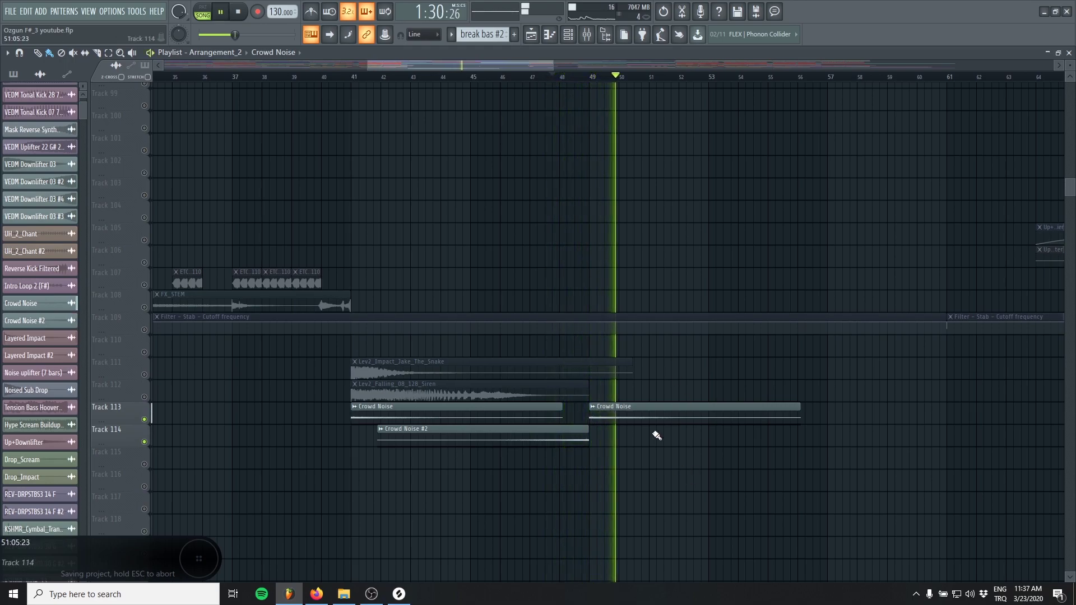
Step: Trim the start of the reversed Crowd Noise clip to about bar 45, stop playback and unsolo the crowd tracks
left_click_drag(379, 440, 468, 440)
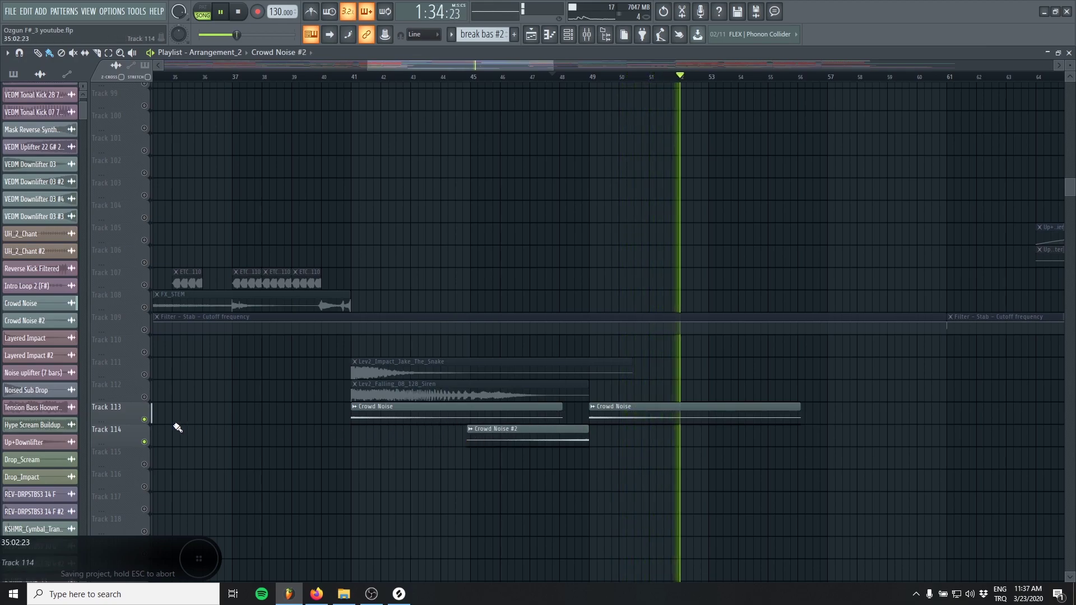
key("space")
right_click(145, 442)
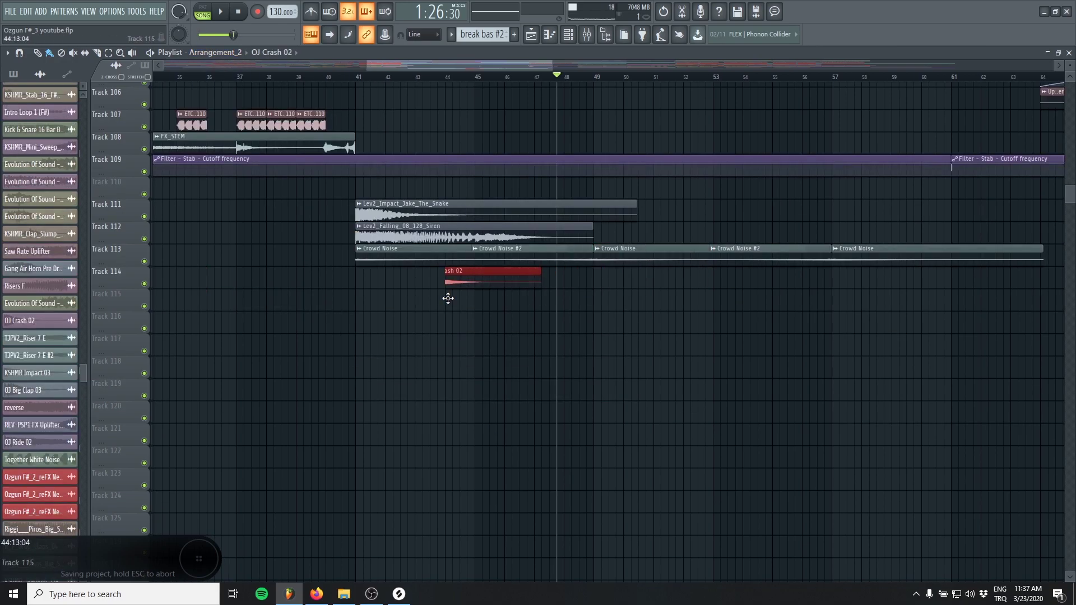
Step: Add a second OJ Crash 02 clip on Track 115, make it unique, reverse it and position it from bar 45 to bar 49
left_click(358, 302)
left_click(357, 294)
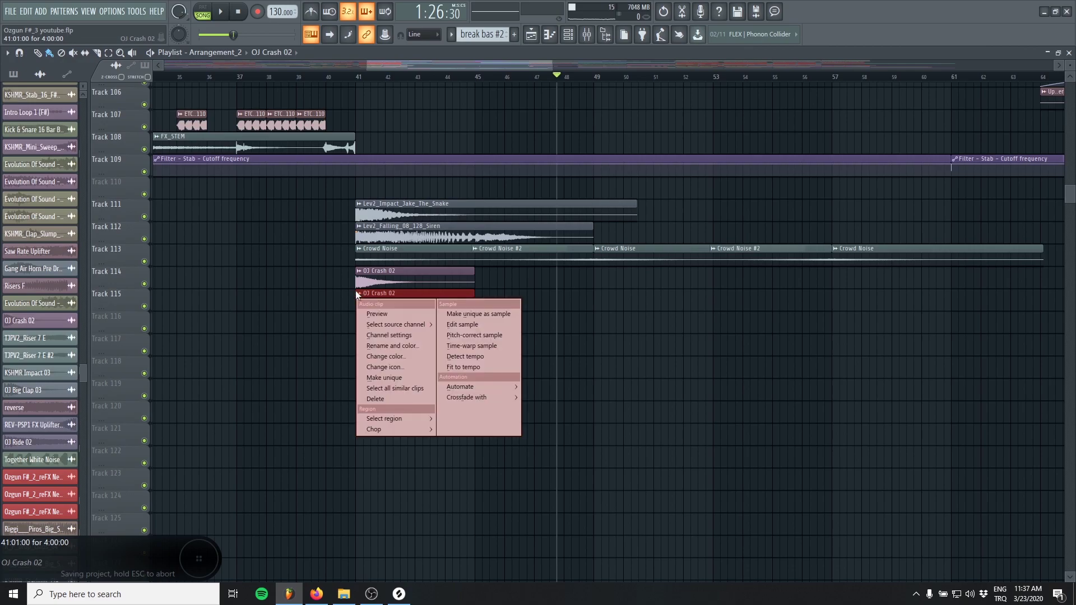
left_click(370, 379)
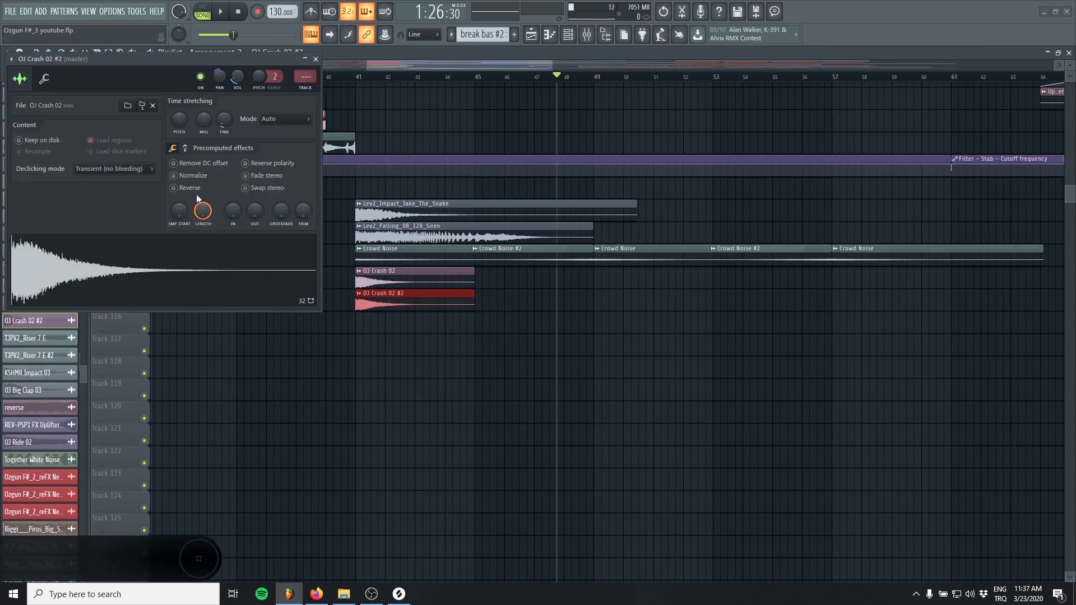
left_click(193, 188)
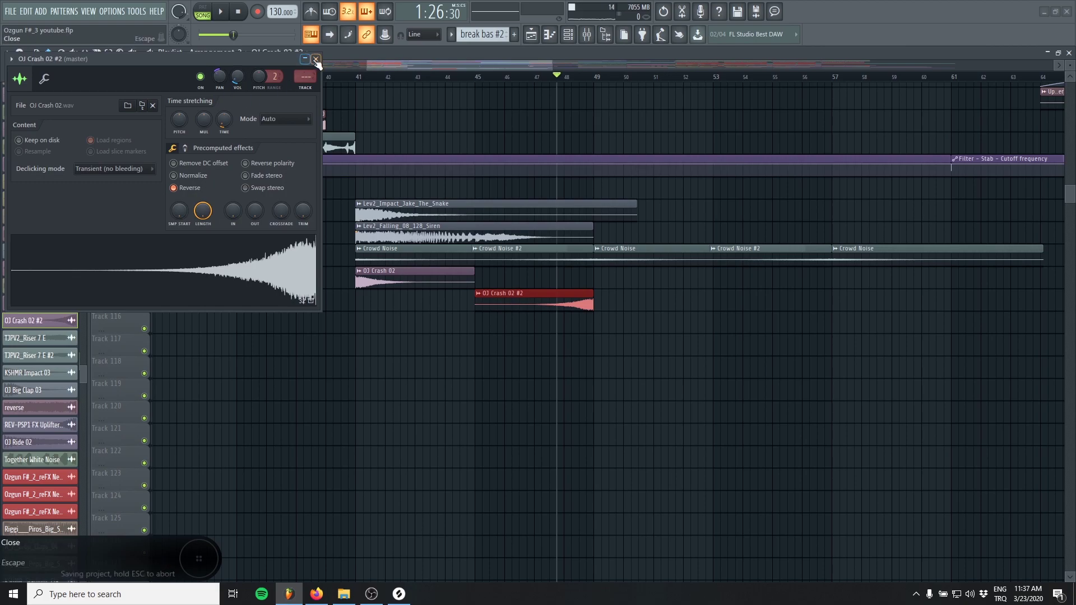
left_click(316, 59)
Step: Copy the OJ Crash 02 clip on Track 114 to bar 49
scroll(570, 281, "up", 2)
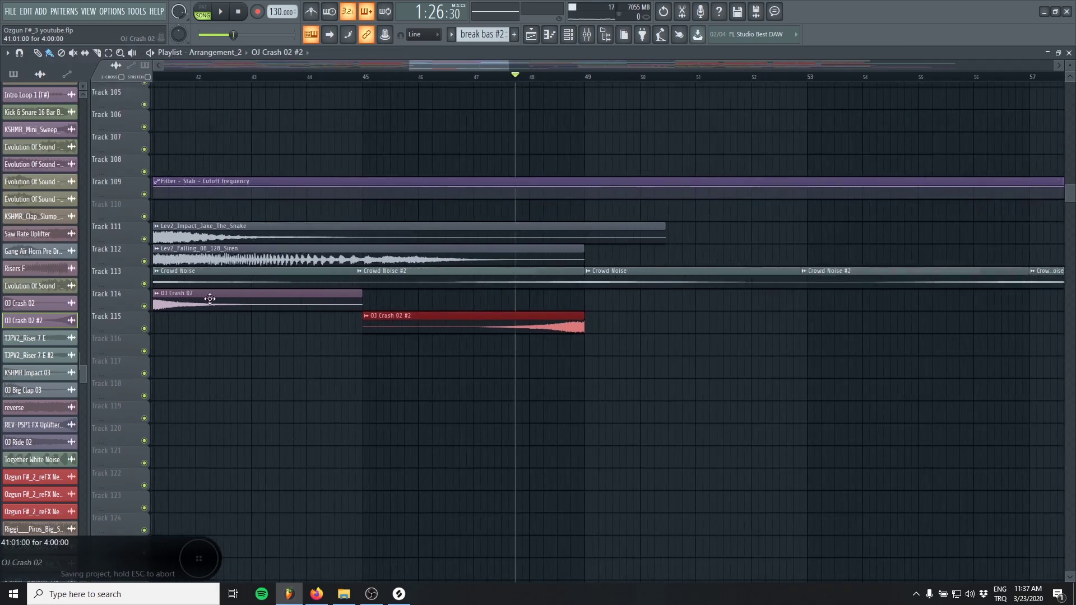
left_click_drag(209, 298, 687, 316)
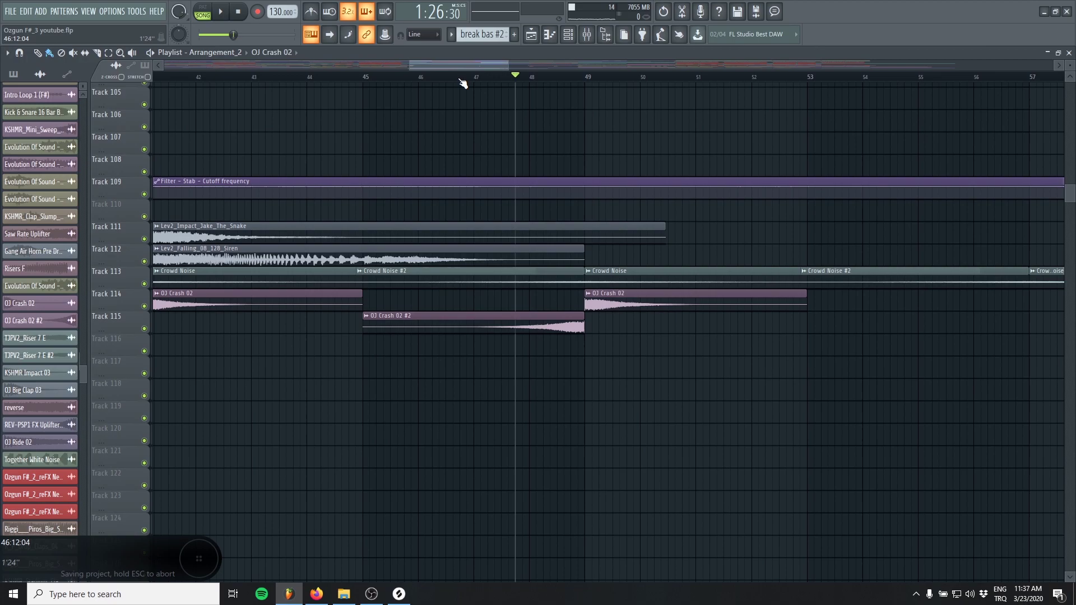
Step: Solo Tracks 114 and 115 and play the crash transition into bar 49
left_click(144, 329, "ctrl")
left_click(144, 306)
key("space")
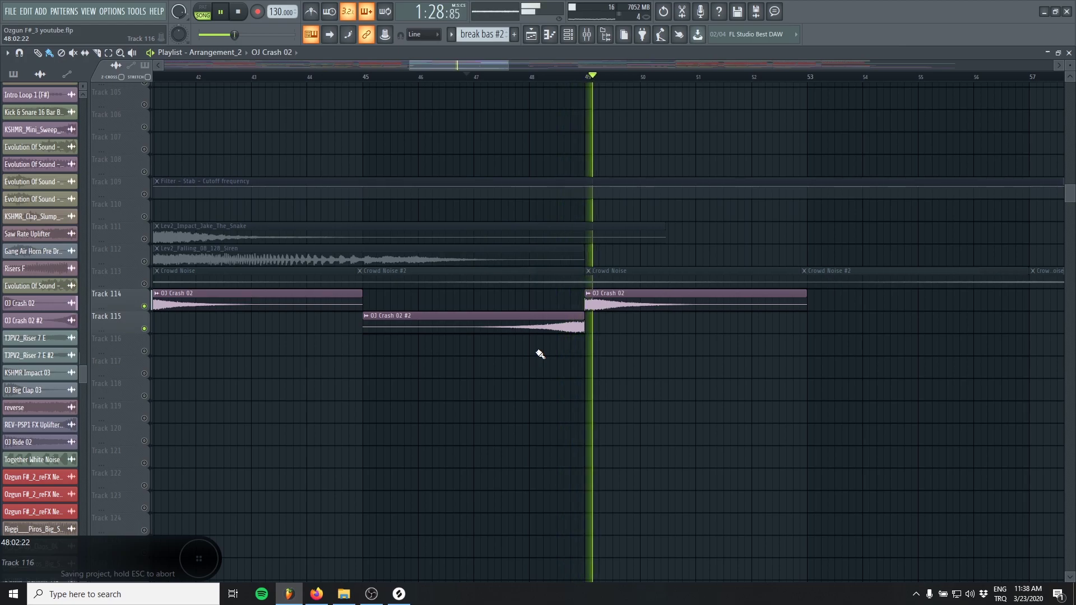
Step: Set the reversed OJ Crash 02 #2 clip's declicking mode to Generic (bleeding) and trim its end to just before bar 49
scroll(596, 442, "up", 1)
scroll(595, 442, "up", 4)
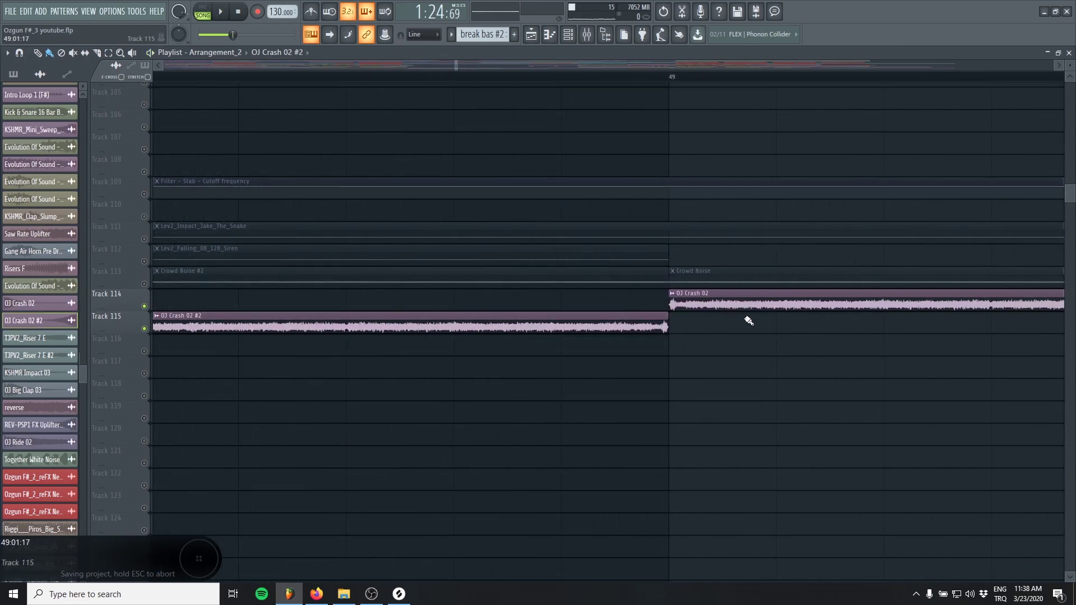
double_click(719, 298)
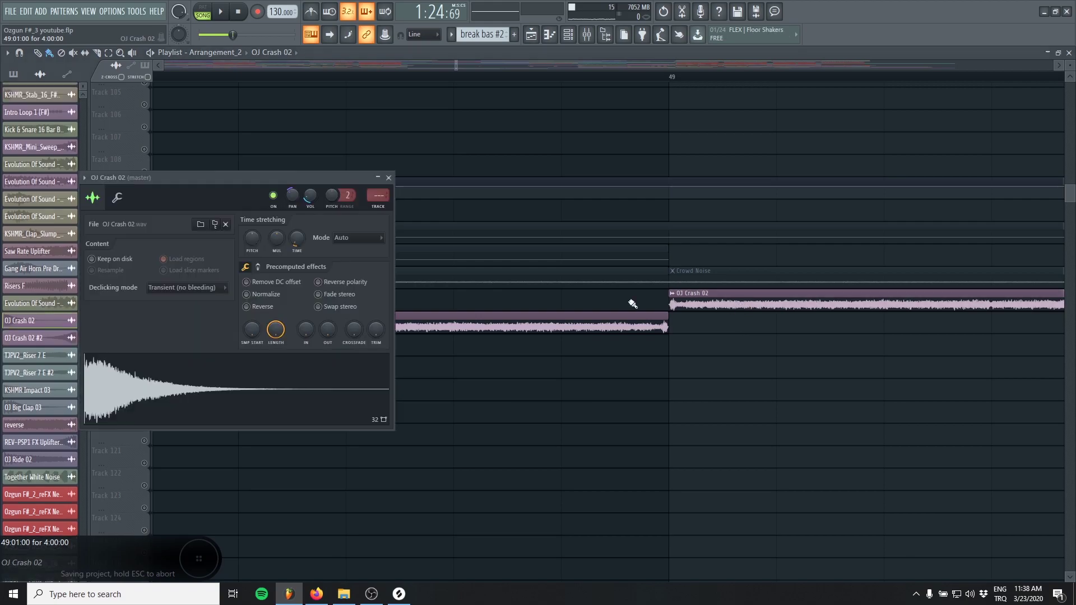
double_click(571, 327)
left_click(127, 176)
left_click(116, 212)
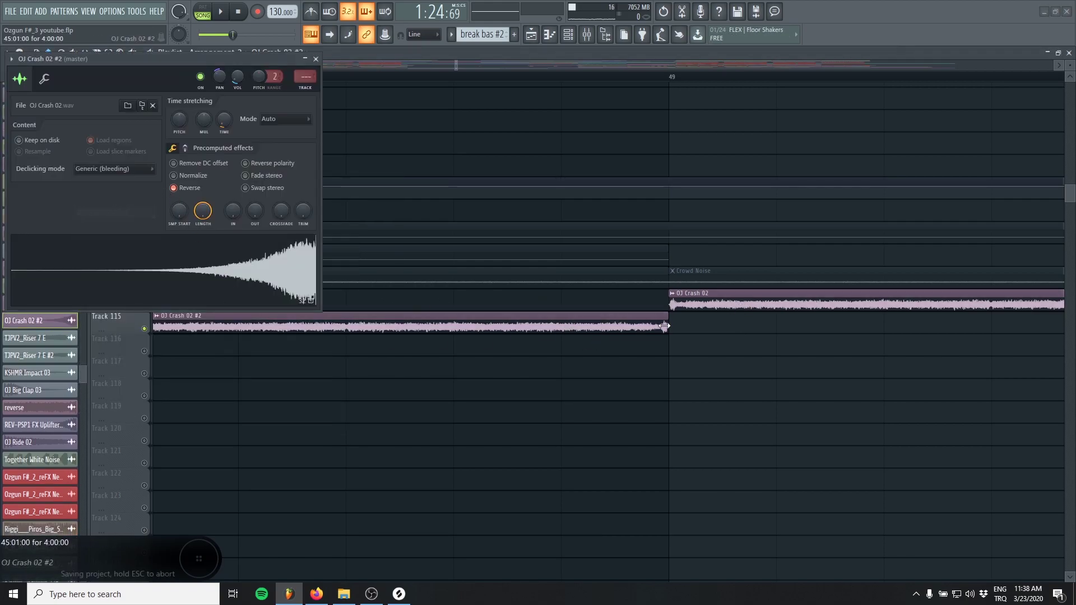
left_click(315, 59)
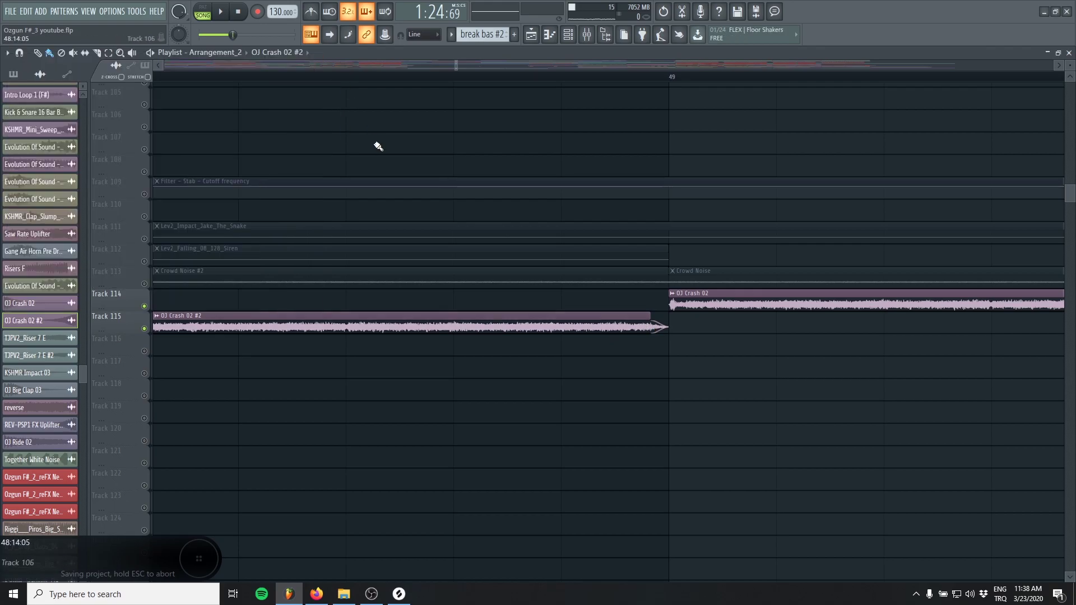
Step: Replay the soloed crash transition from about bar 48 and stop playback
left_click(186, 71)
key("space")
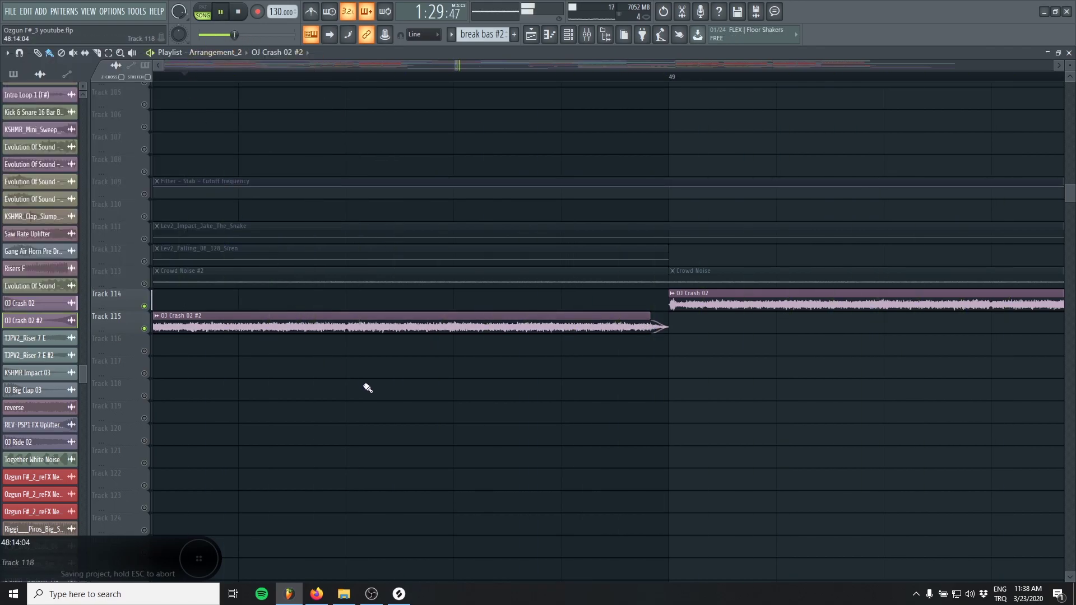
scroll(404, 380, "down", 6)
key("space")
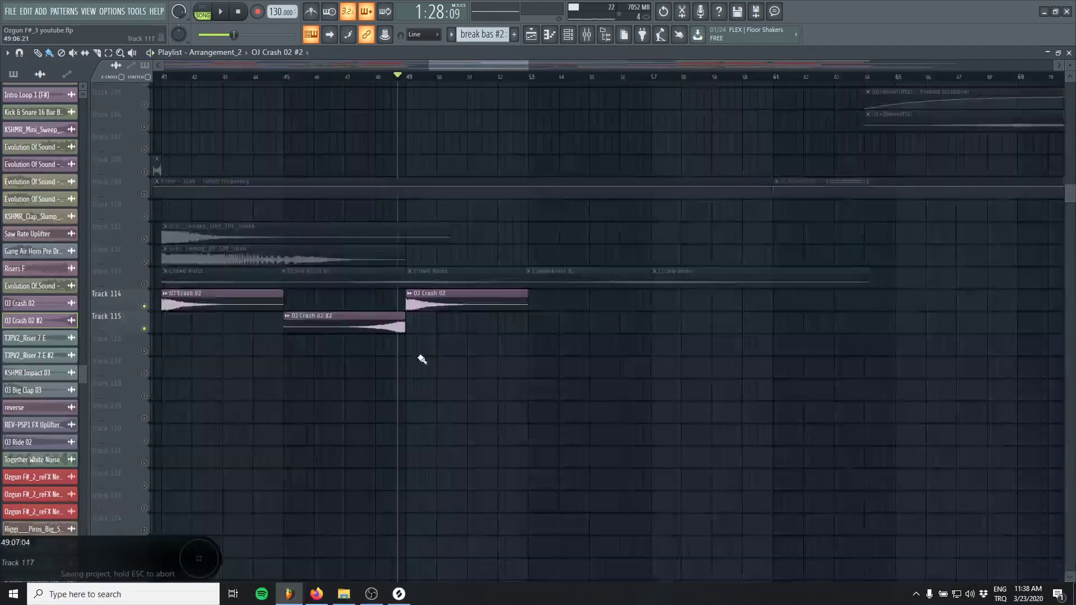
Step: Shift the reversed OJ Crash 02 #2 clip to end at bar 49 and play the unsoloed break from bar 40
scroll(422, 359, "up", 8)
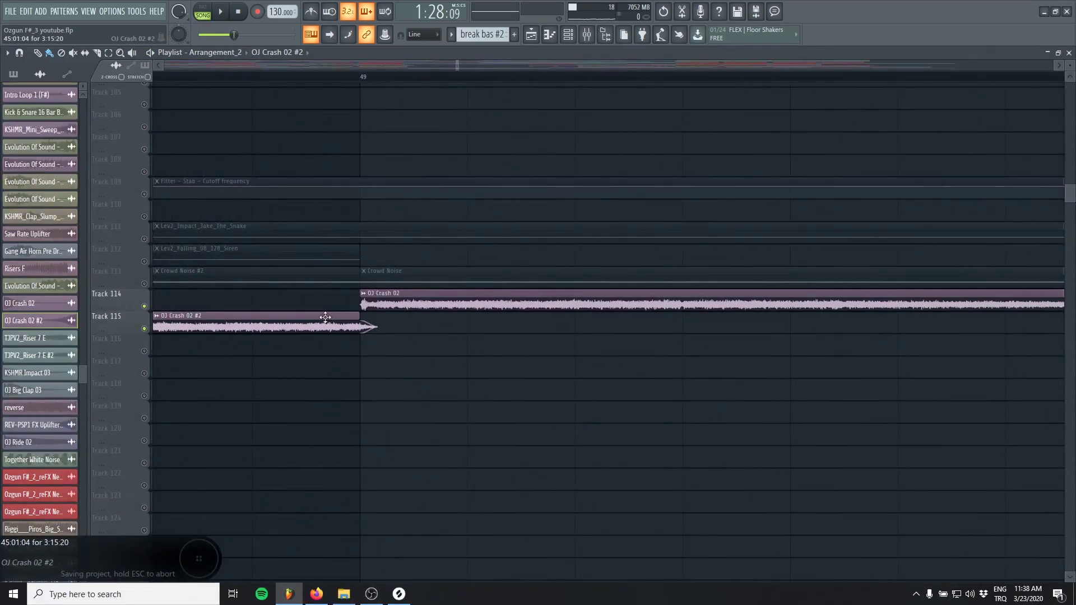
scroll(405, 380, "down", 8)
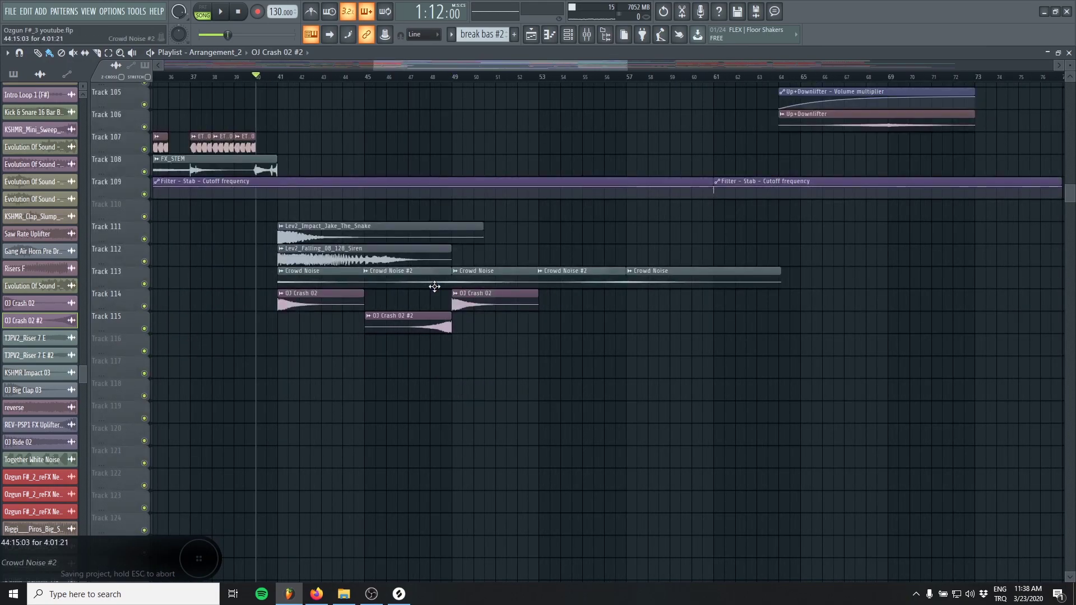
left_click_drag(435, 287, 457, 357)
key("space")
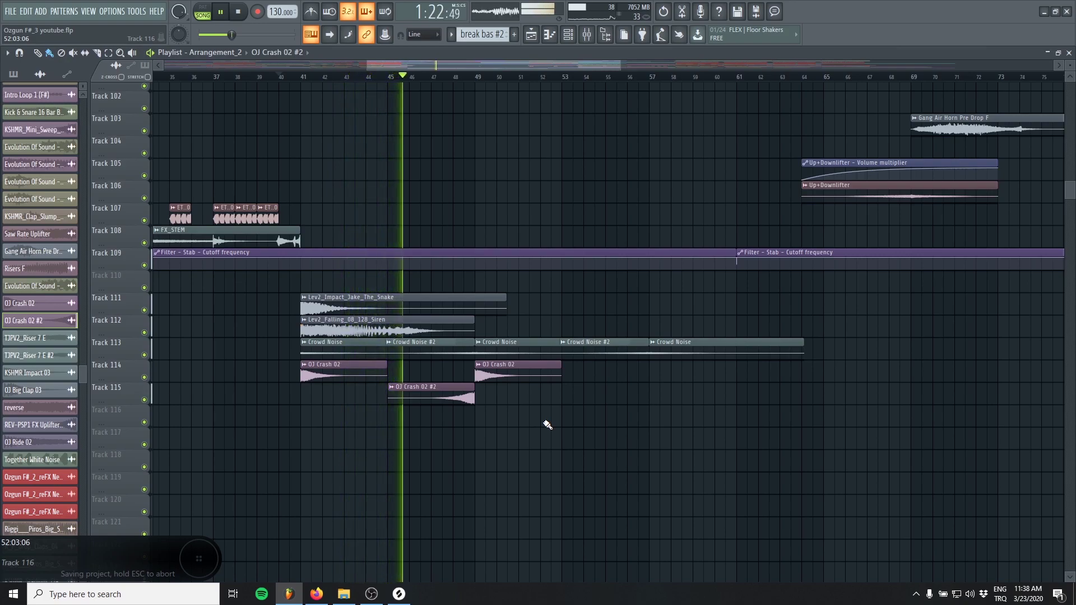
Step: Move the reversed OJ Crash 02 #2 clip and the OJ Crash 02 clip after it four bars earlier, to bars 41 and 45
left_click_drag(512, 377, 450, 393)
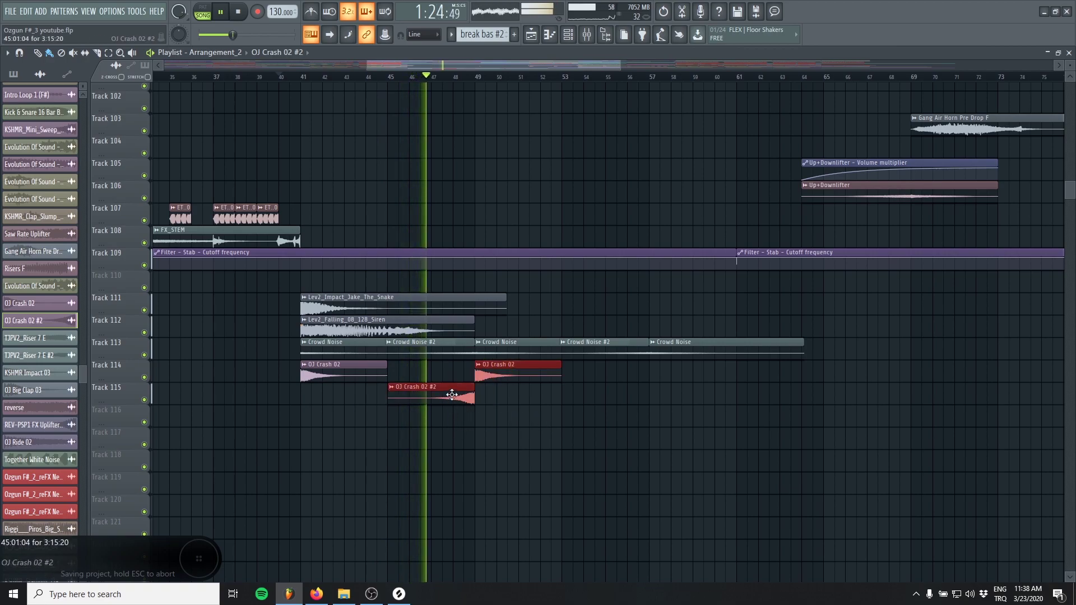
left_click_drag(520, 442, 589, 444)
key("space")
left_click_drag(502, 402, 437, 402)
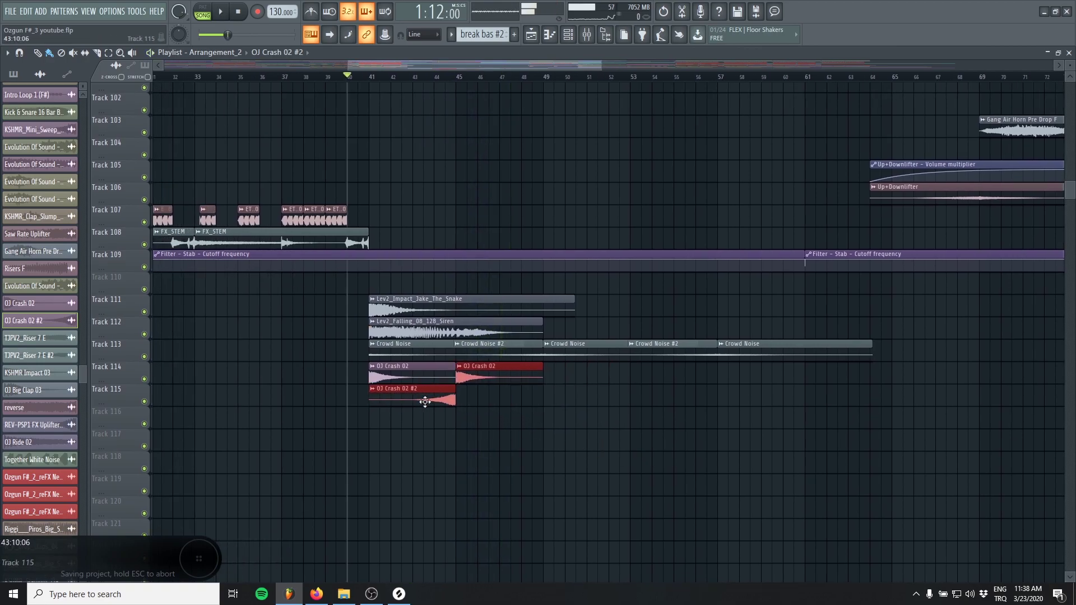
Step: Play the rearranged break from about bar 48 and again from about bar 43
left_click(531, 79)
key("space")
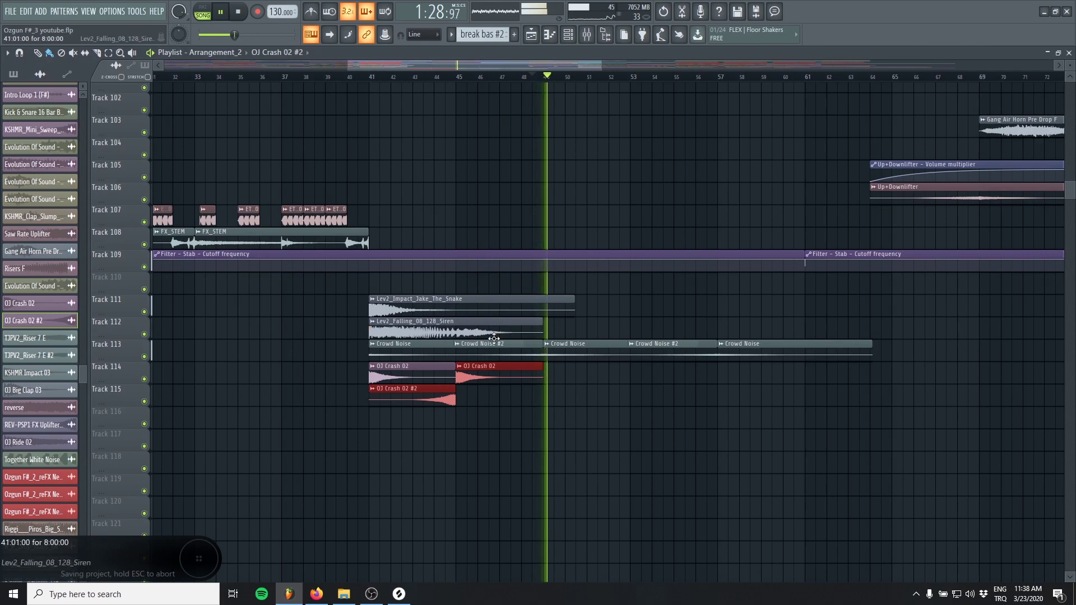
key("space")
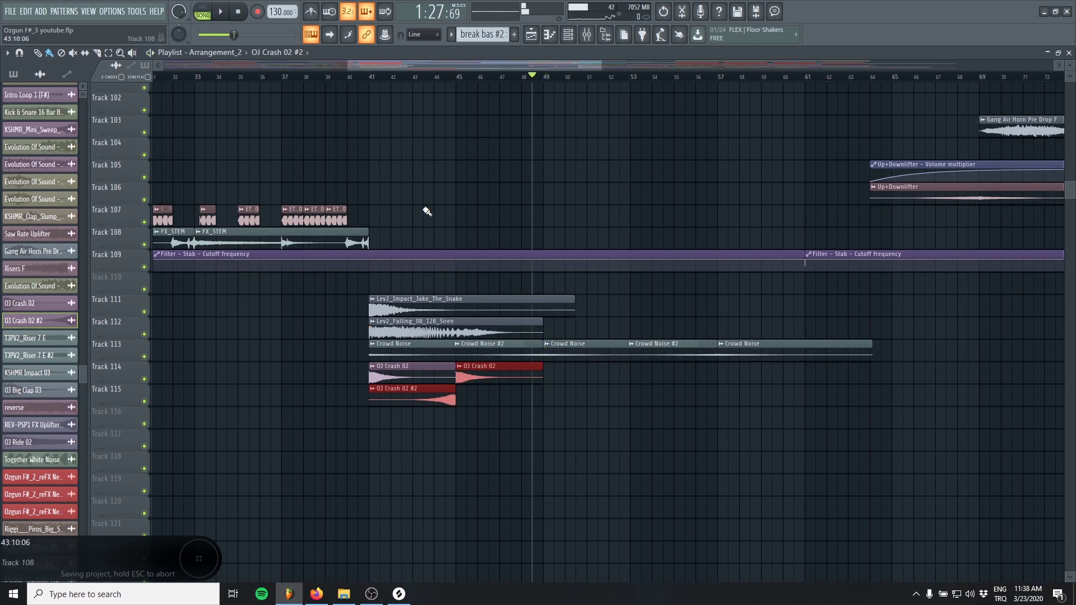
left_click(225, 11)
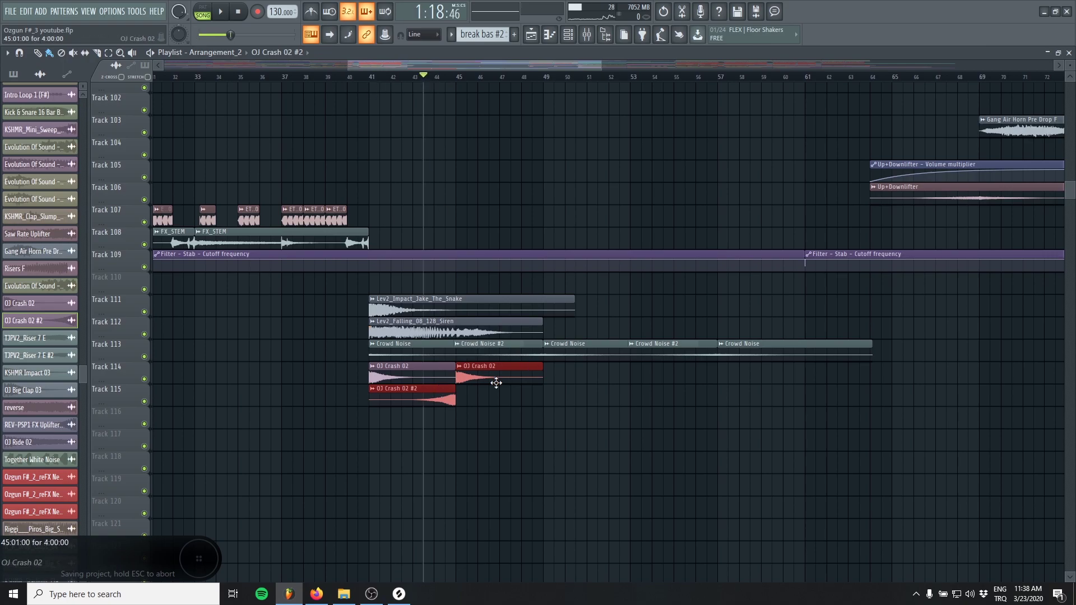
key("space")
left_click(508, 437)
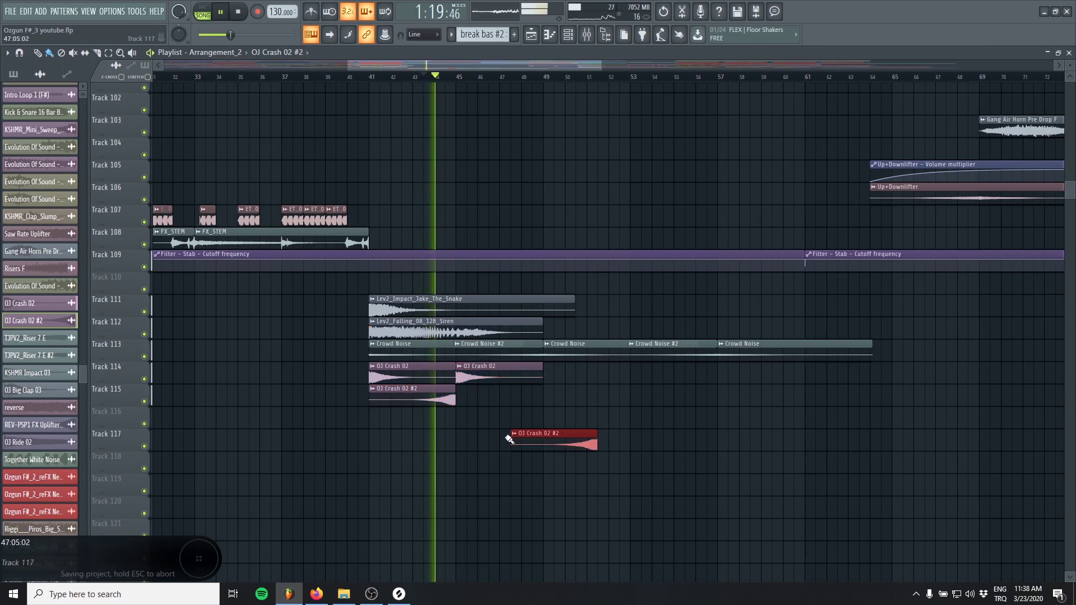
right_click(511, 438)
Step: Delete the last two crowd clips on Track 113 and move Crowd Noise #2 to bar 49 and Crowd Noise to bar 53
right_click(806, 344)
right_click(672, 349)
left_click_drag(595, 353, 695, 351)
left_click_drag(511, 353, 593, 354)
left_click_drag(702, 357, 680, 360)
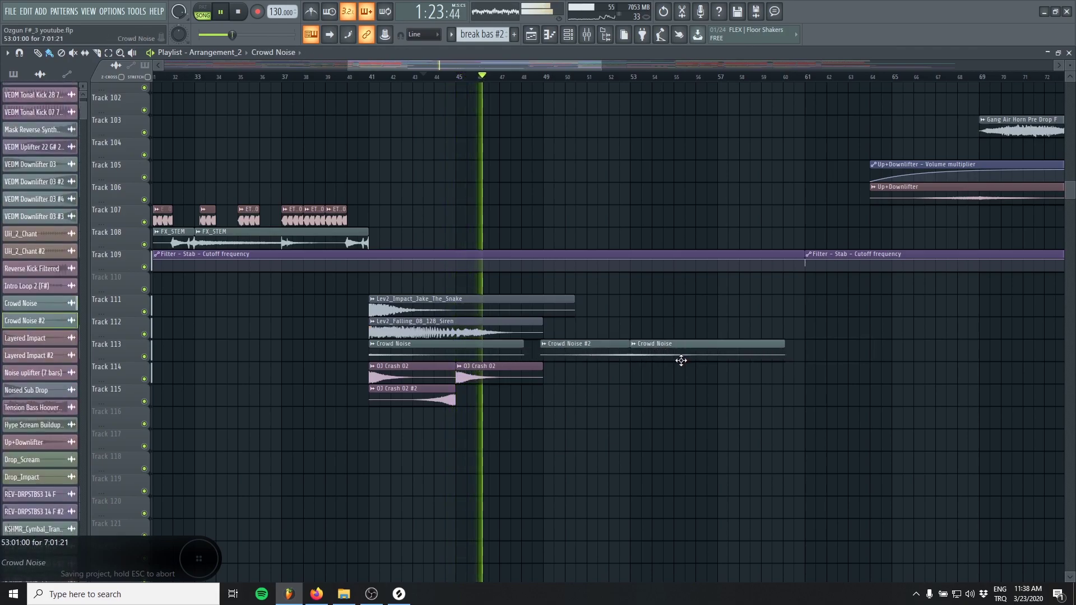
left_click(641, 414)
right_click(643, 415)
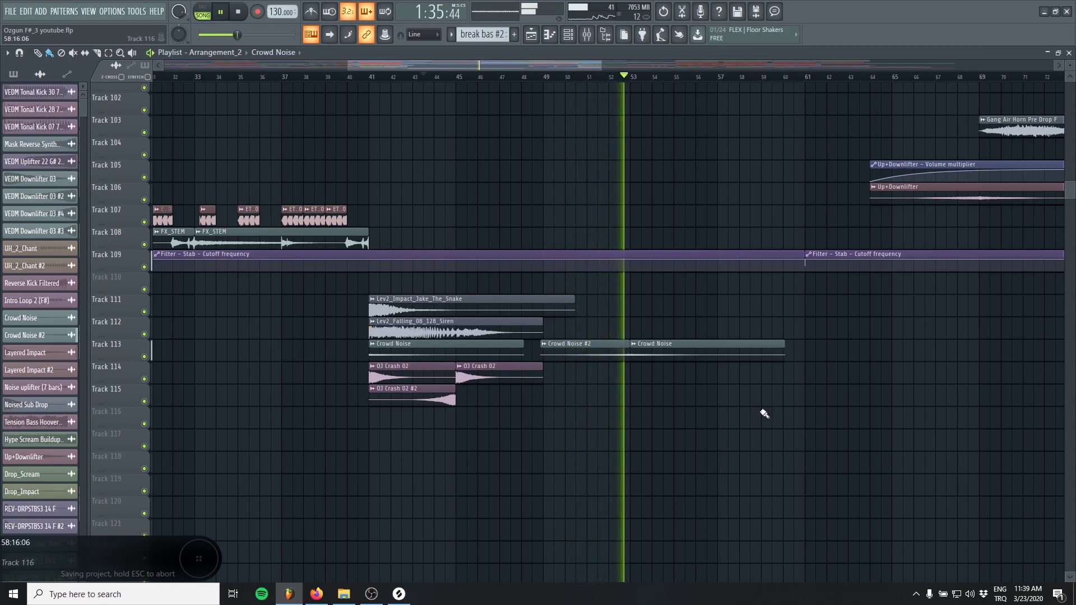
key("space")
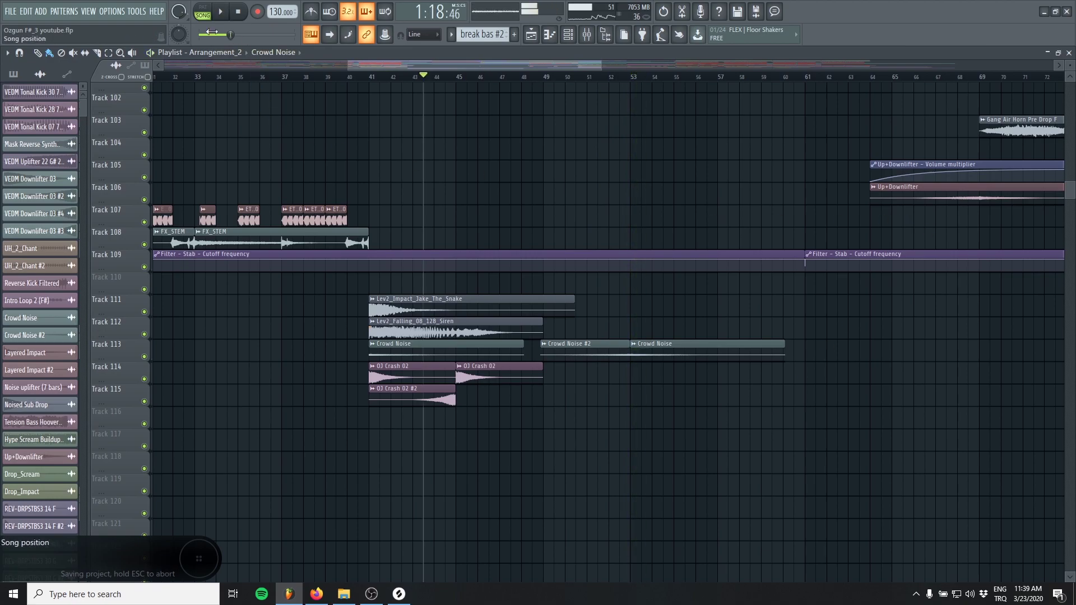
Step: Solo Track 4 and play the start of the Pattern 17 section from bar 53
scroll(773, 224, "up", 1)
left_click_drag(1068, 175, 1063, 59)
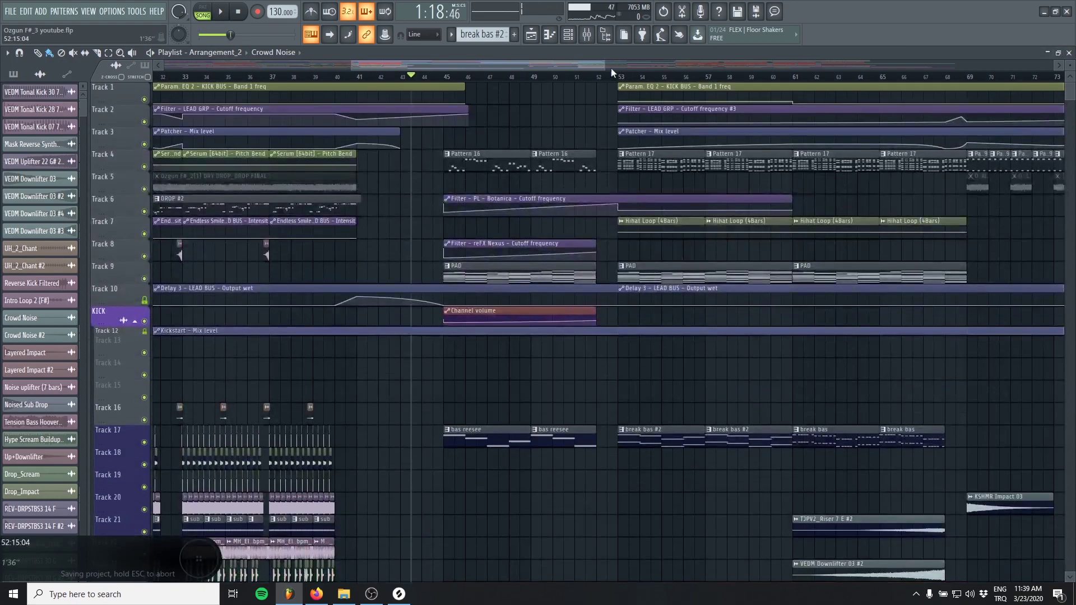
left_click(599, 76)
scroll(631, 302, "up", 3)
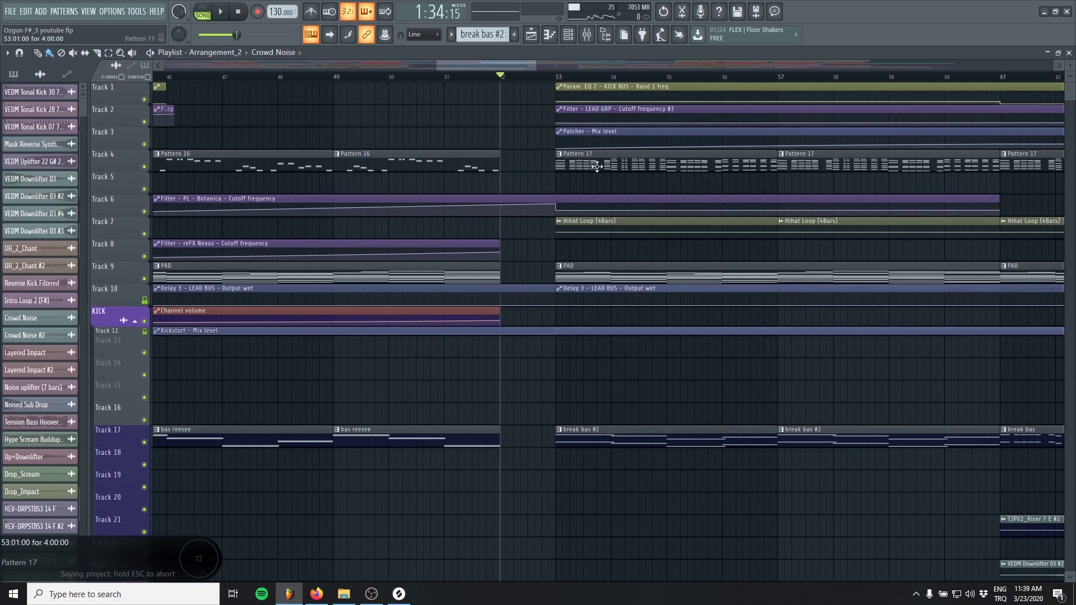
left_click_drag(614, 208, 547, 218)
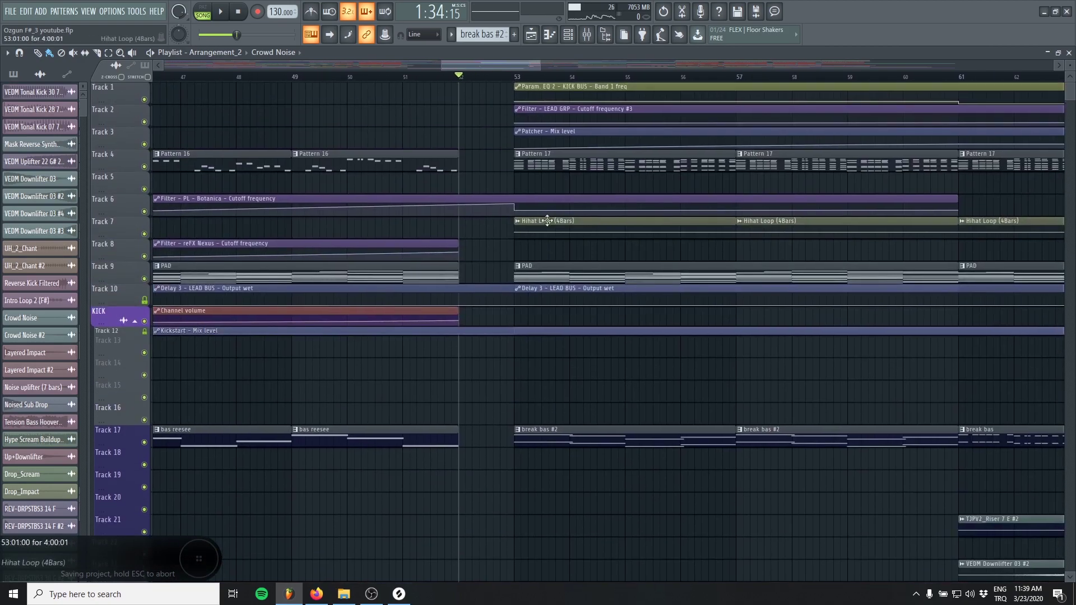
right_click(153, 168)
left_click(505, 76)
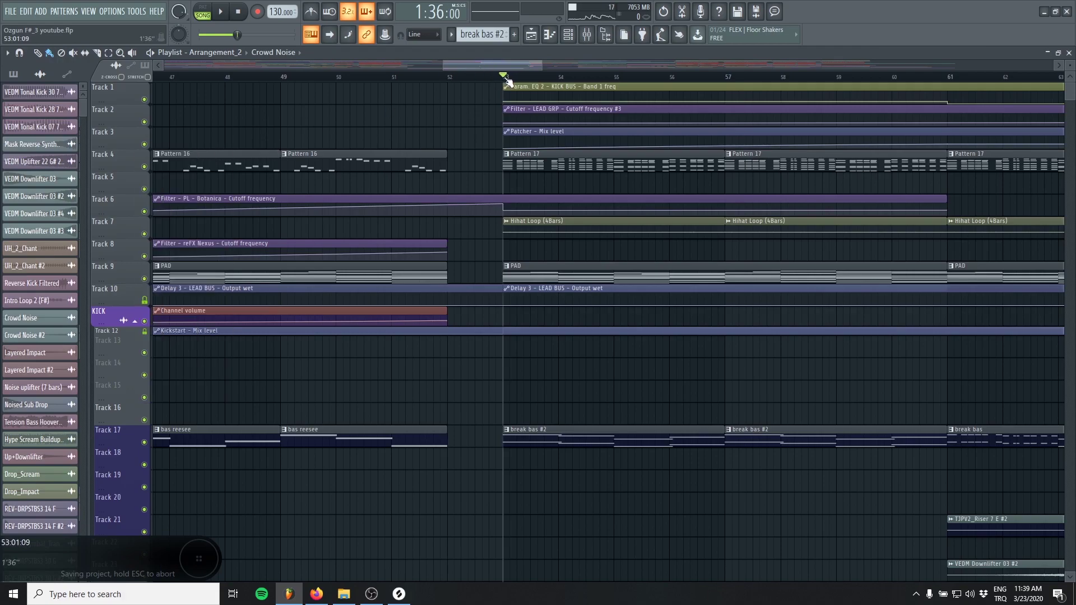
right_click(144, 167)
key("space")
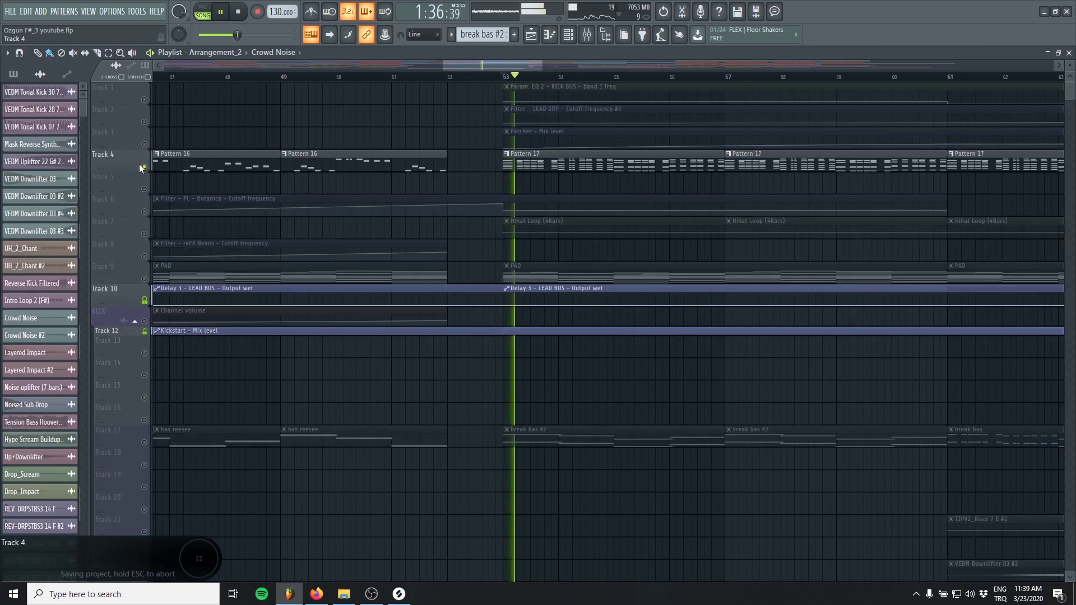
key("space")
Step: Solo the VPS Avenger #5 melody channel in Pattern 17, listen to it and unsolo it
double_click(539, 165)
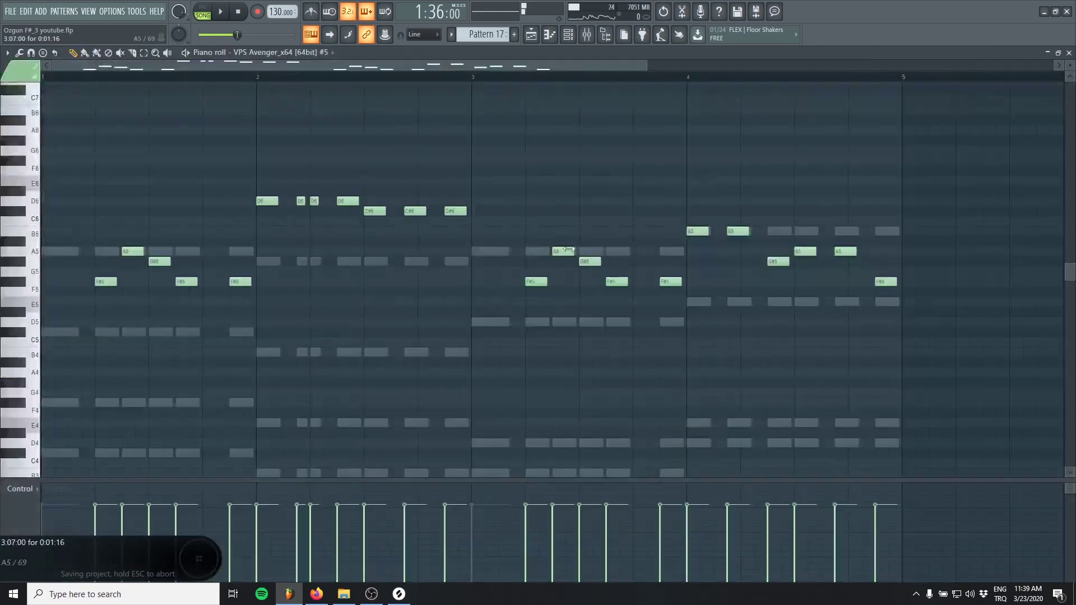
right_click(377, 211)
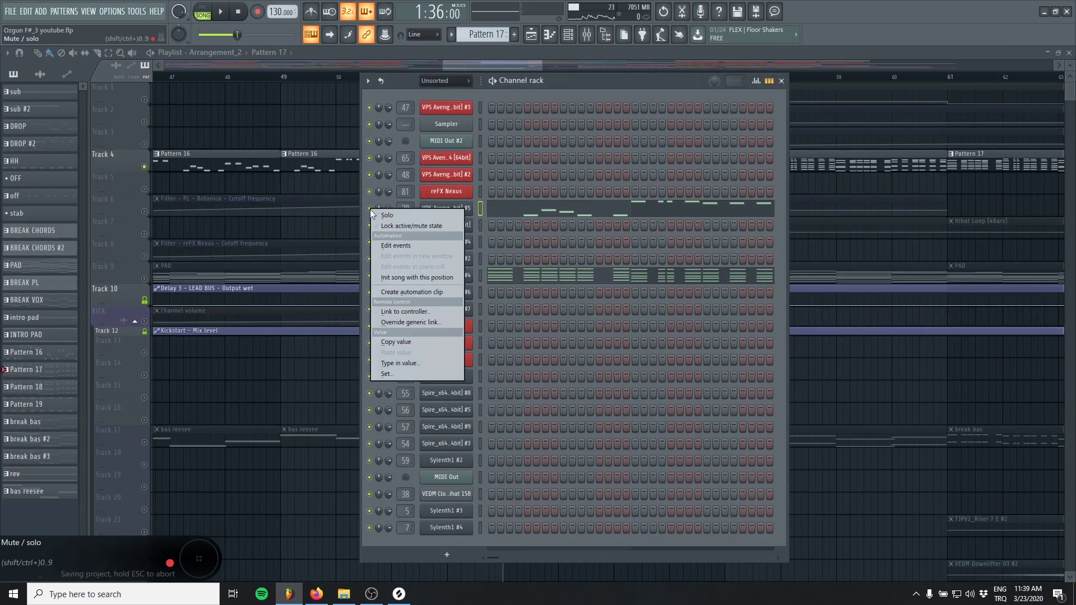
left_click(392, 216)
key("space")
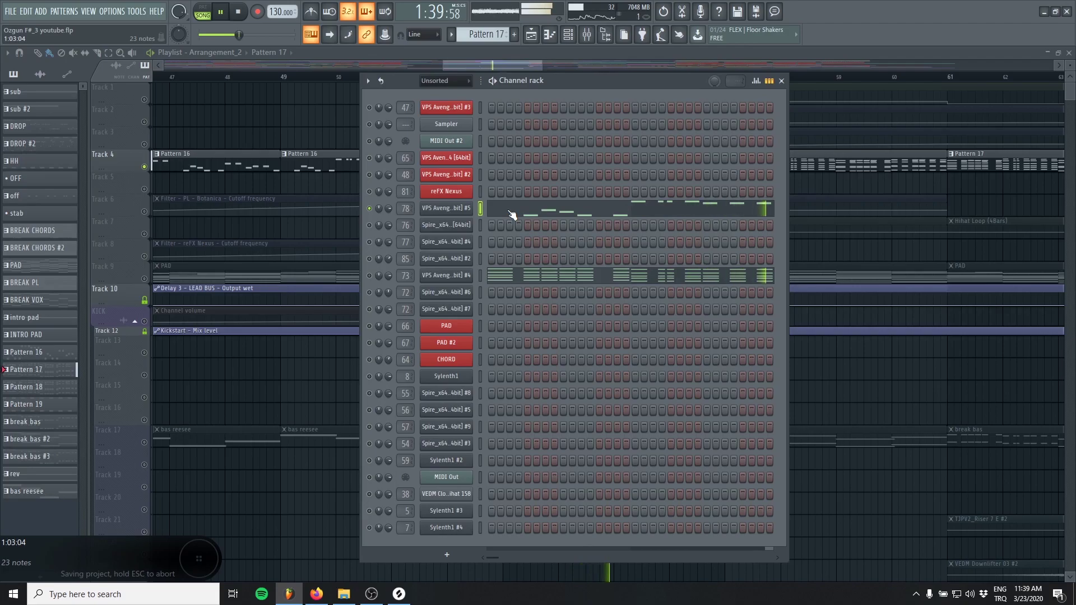
right_click(373, 207)
left_click(387, 218)
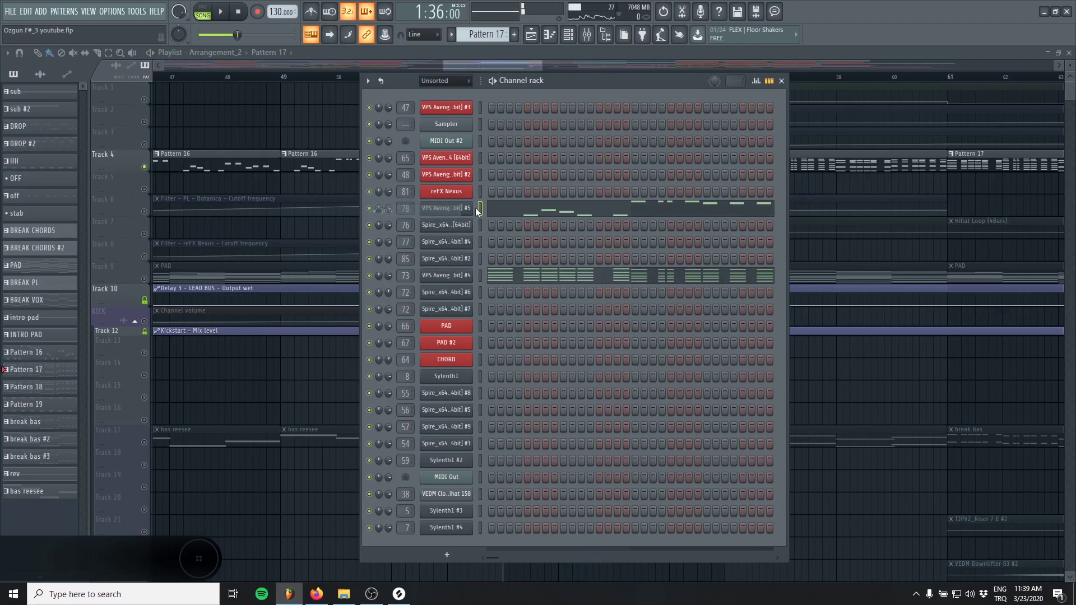
Step: Examine the VPS Avenger #5 melody notes of Pattern 17 in the piano roll and return to the playlist
left_click(552, 211)
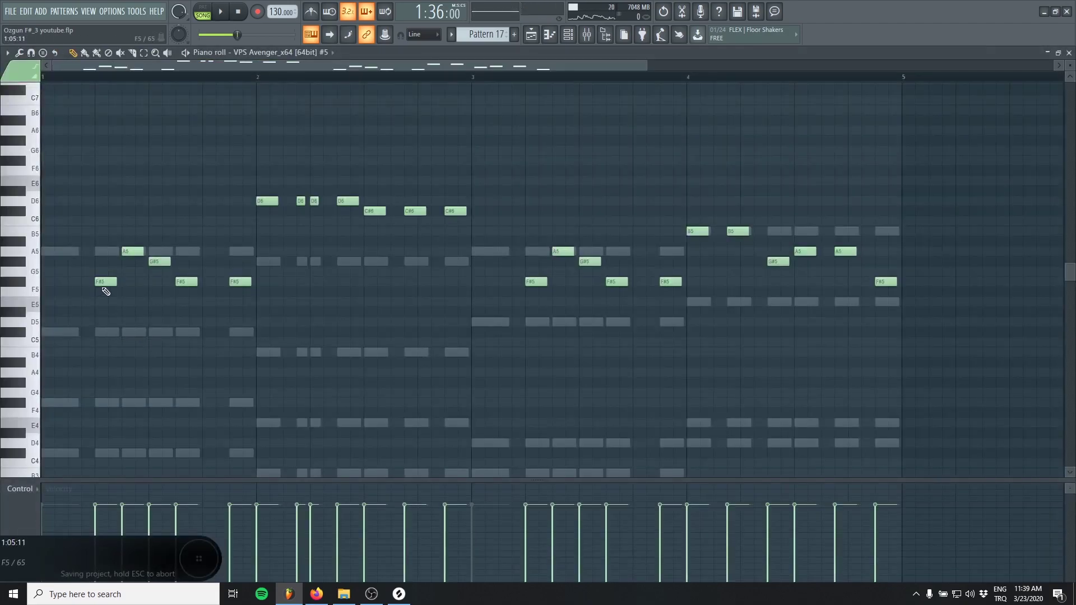
key("Escape")
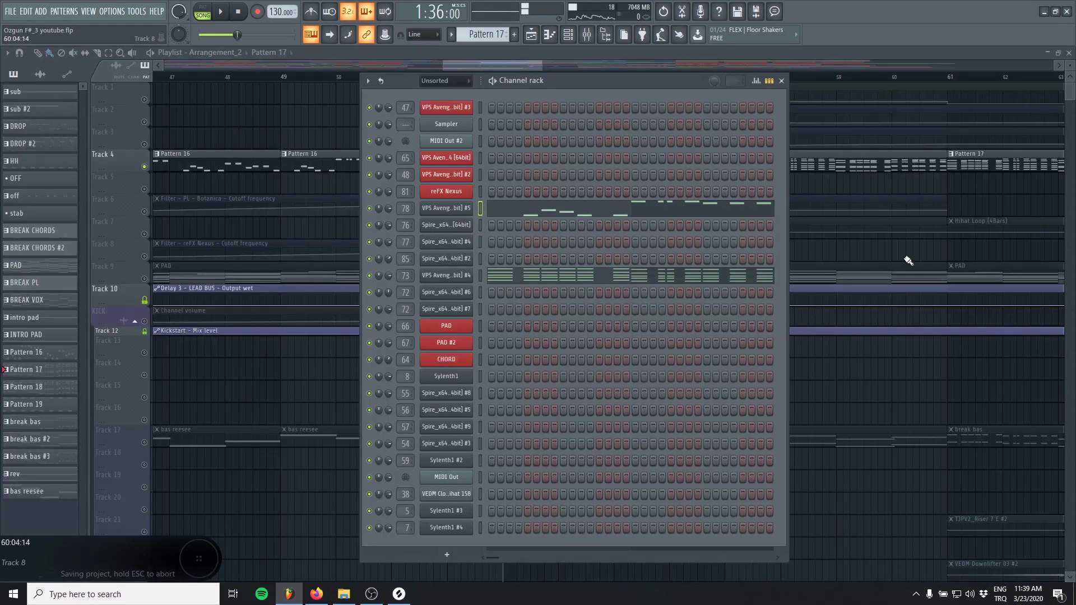
key("Escape")
Step: Place a Pattern 17 clip on Track 4 in the empty area at bar 125
scroll(590, 181, "down", 3)
scroll(488, 319, "down", 3)
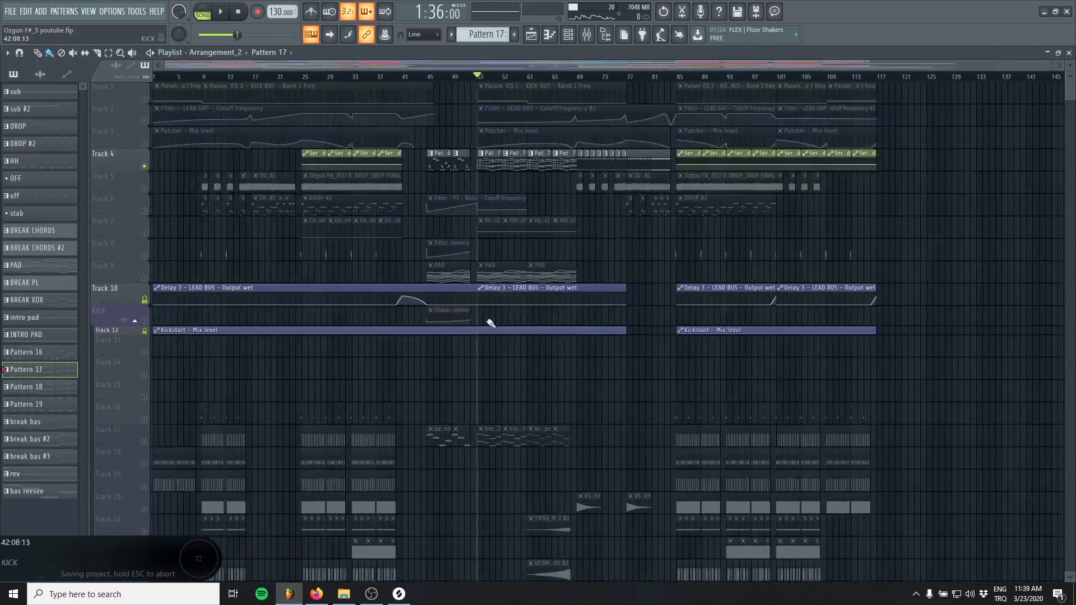
scroll(732, 269, "right", 3)
scroll(778, 243, "up", 4)
scroll(778, 243, "right", 2)
left_click(693, 147)
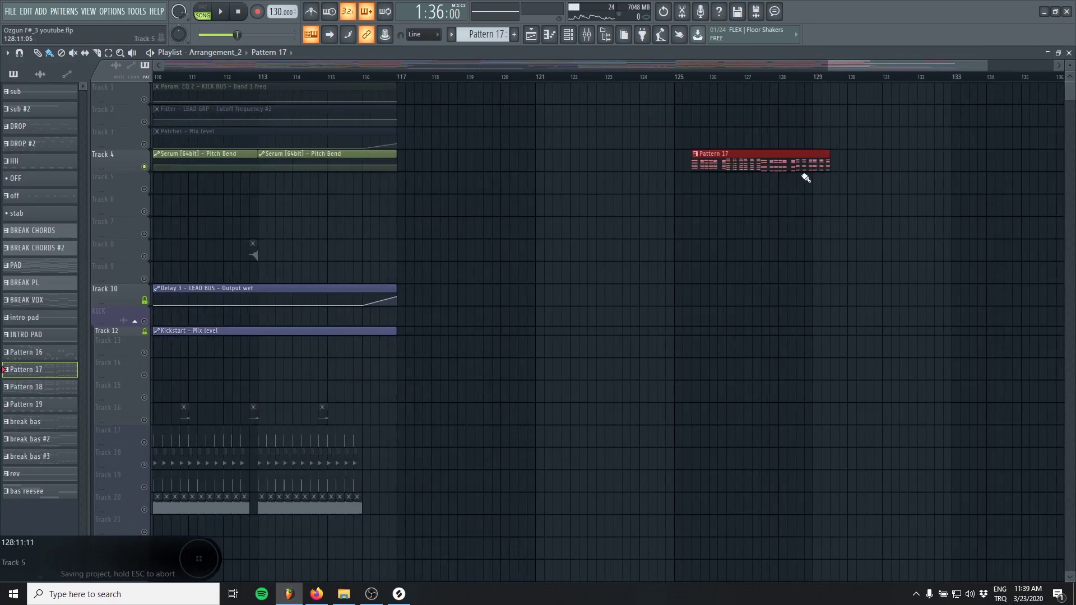
scroll(673, 209, "up", 3)
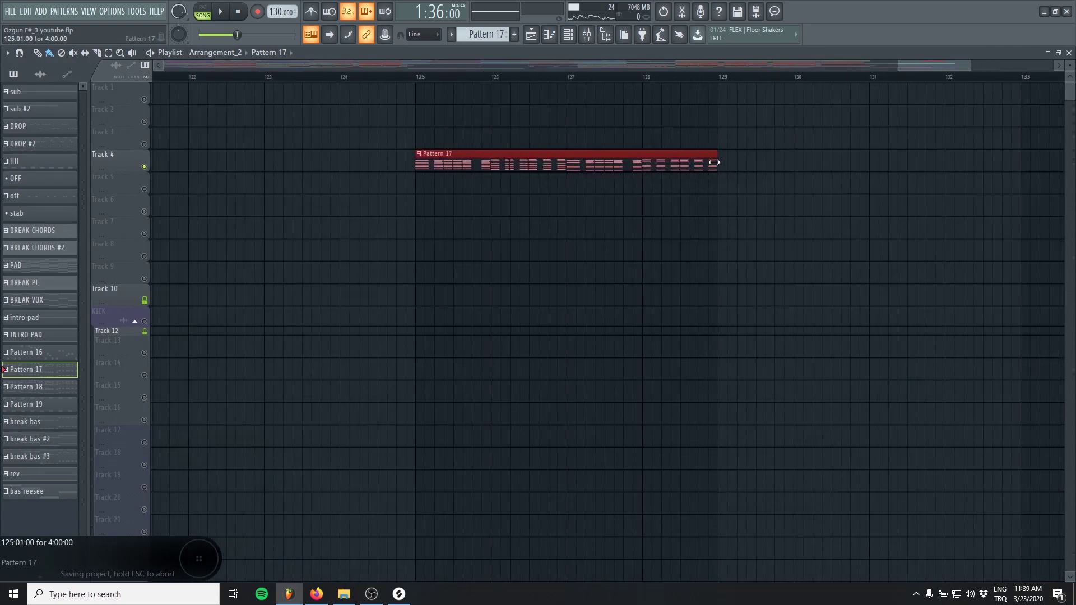
Step: Shorten the Pattern 17 clip at bar 125 to 0:04:00, make it a unique pattern and open it
left_click_drag(714, 162, 435, 208)
left_click(420, 155)
left_click(432, 225)
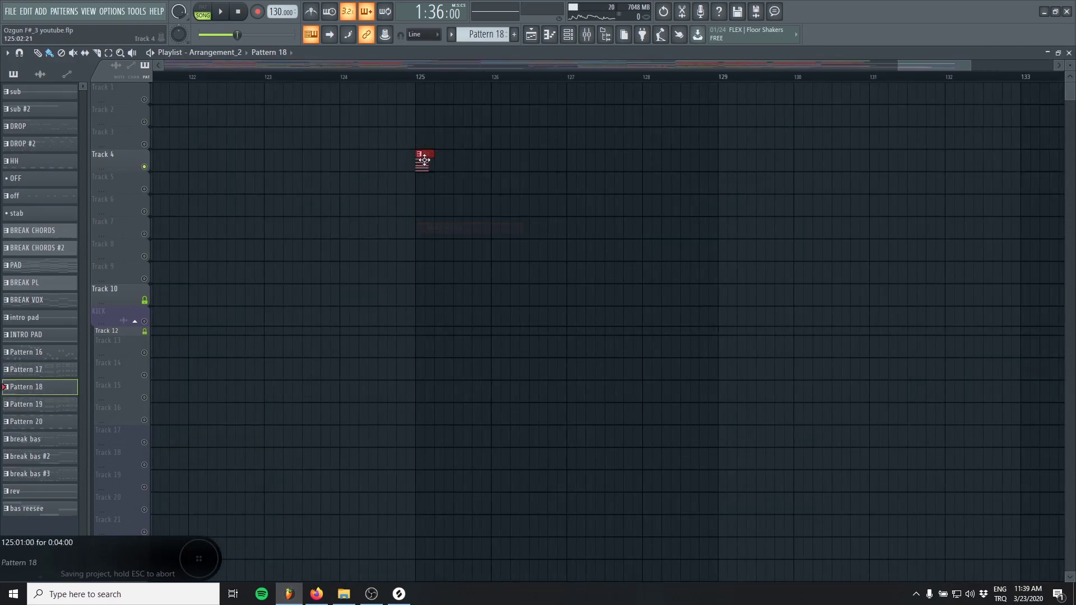
double_click(423, 161)
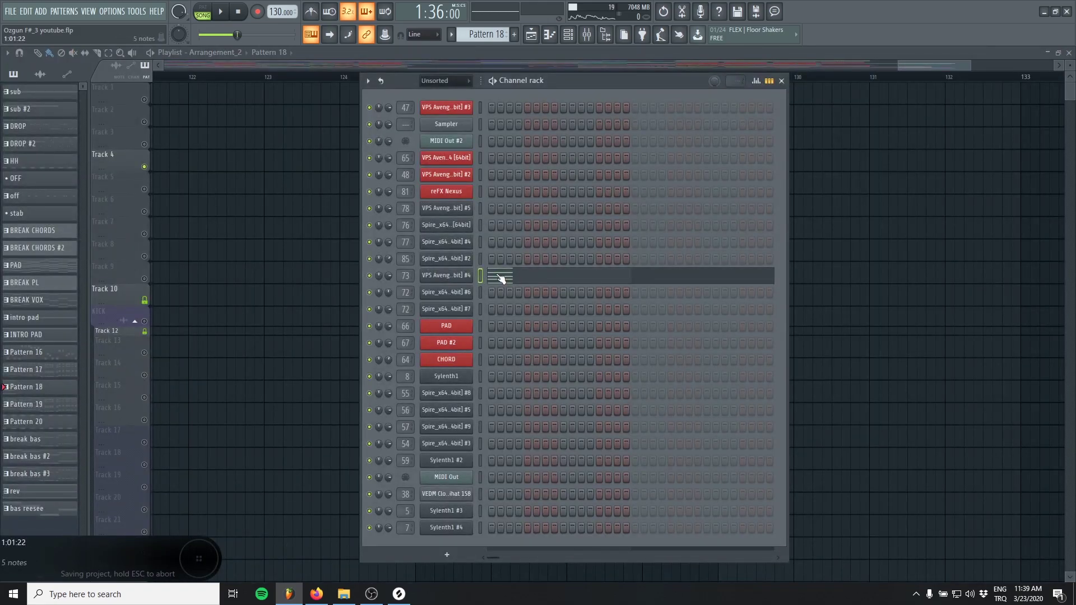
Step: Remove the VPS Avenger #4 chords from Pattern 18, add one F#5 note 0:02:16 long at the start of VPS Avenger #5 and audition it
key("ctrl+x")
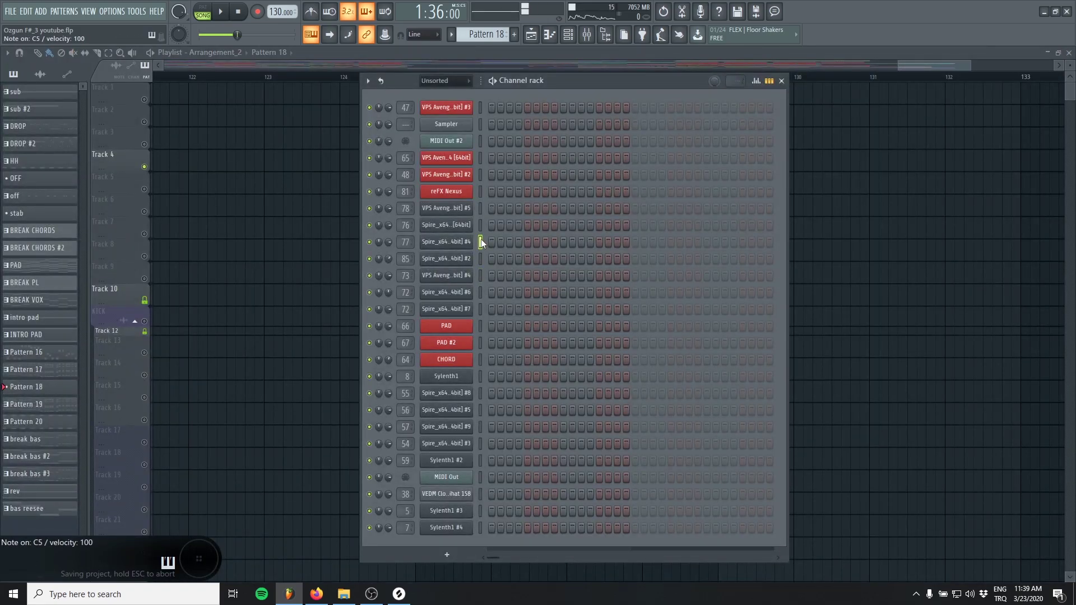
right_click(478, 208)
left_click(493, 208)
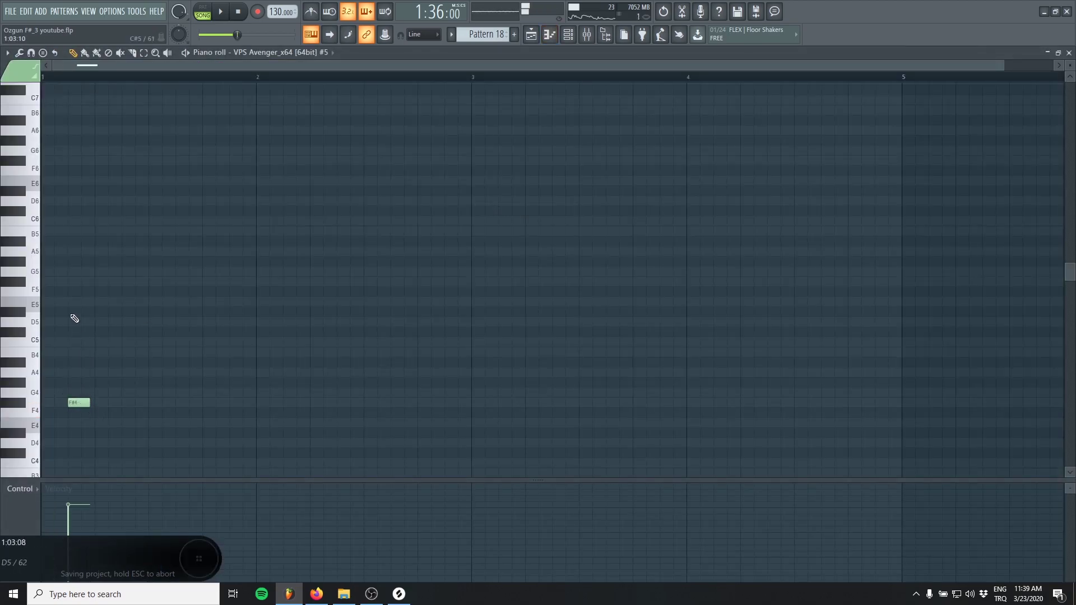
left_click_drag(72, 292, 35, 275)
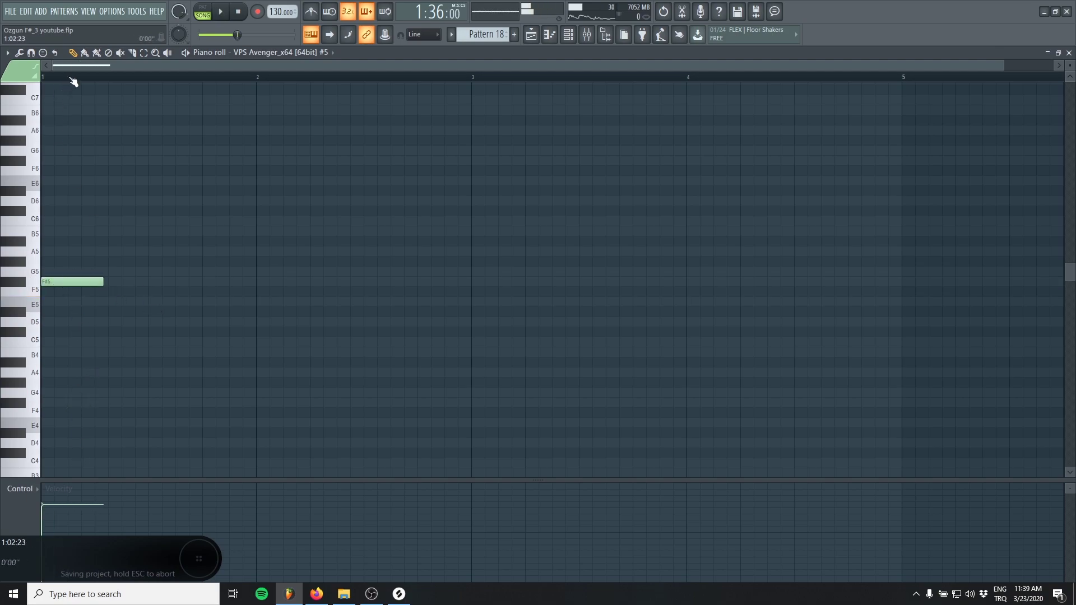
key("space")
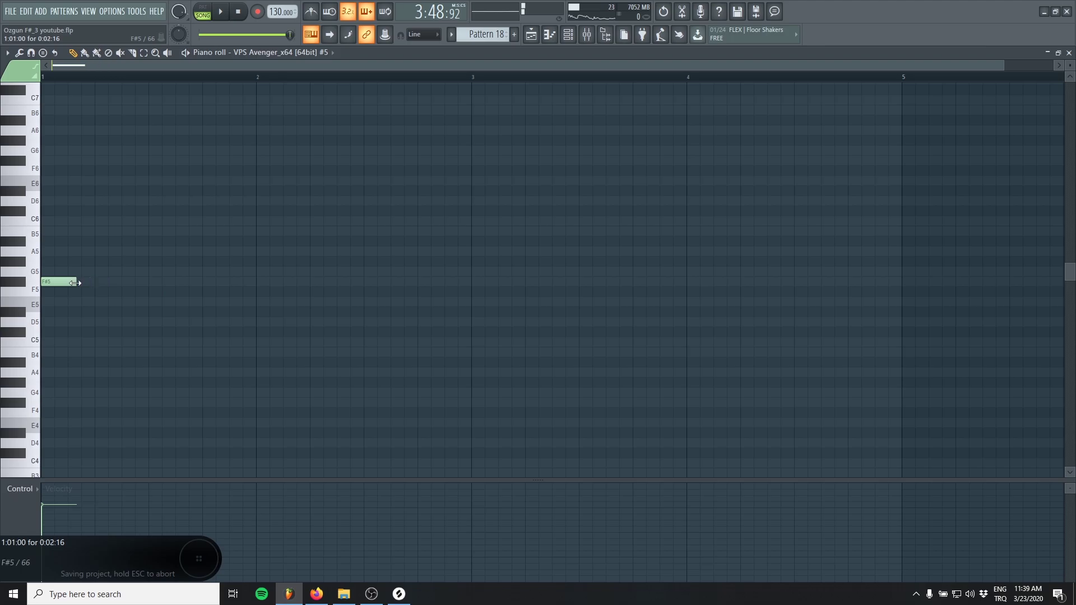
left_click_drag(75, 283, 62, 283)
key("space")
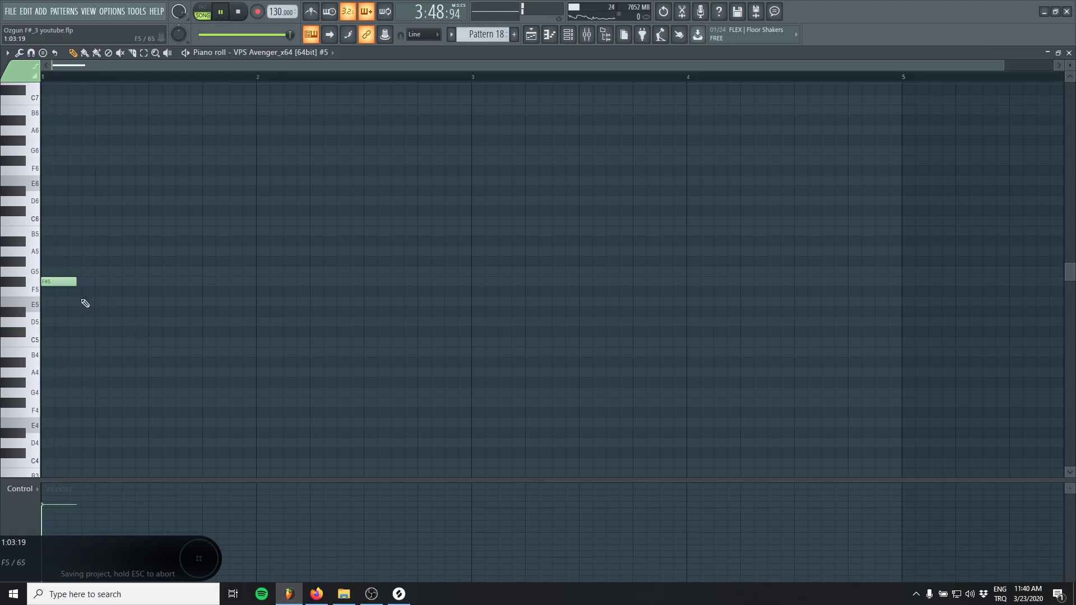
Step: Return to the playlist and select the time range from bar 125 up to bar 129 over the Pattern 18 clip
key("F7")
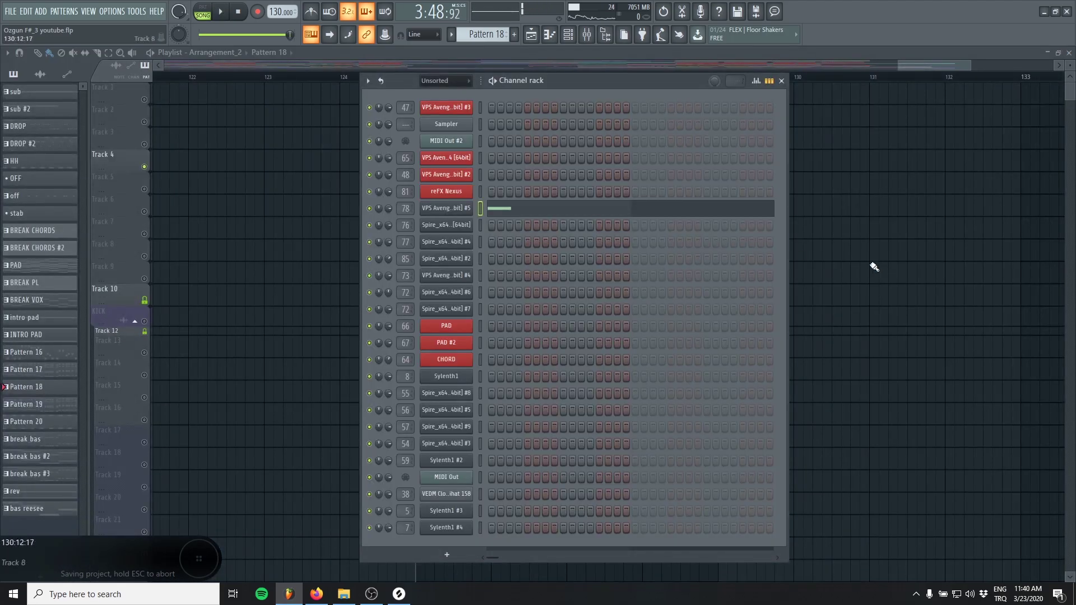
key("F6")
left_click_drag(409, 77, 683, 79)
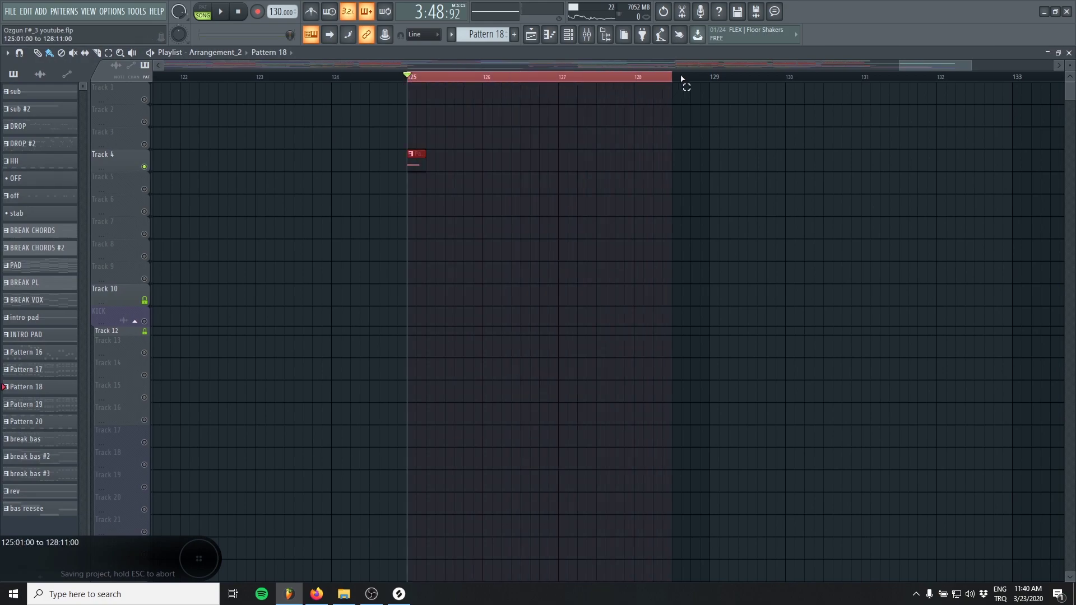
Step: Load Fruity Reeverb 2 into the first effect slot of the master mixer track
left_click(594, 41)
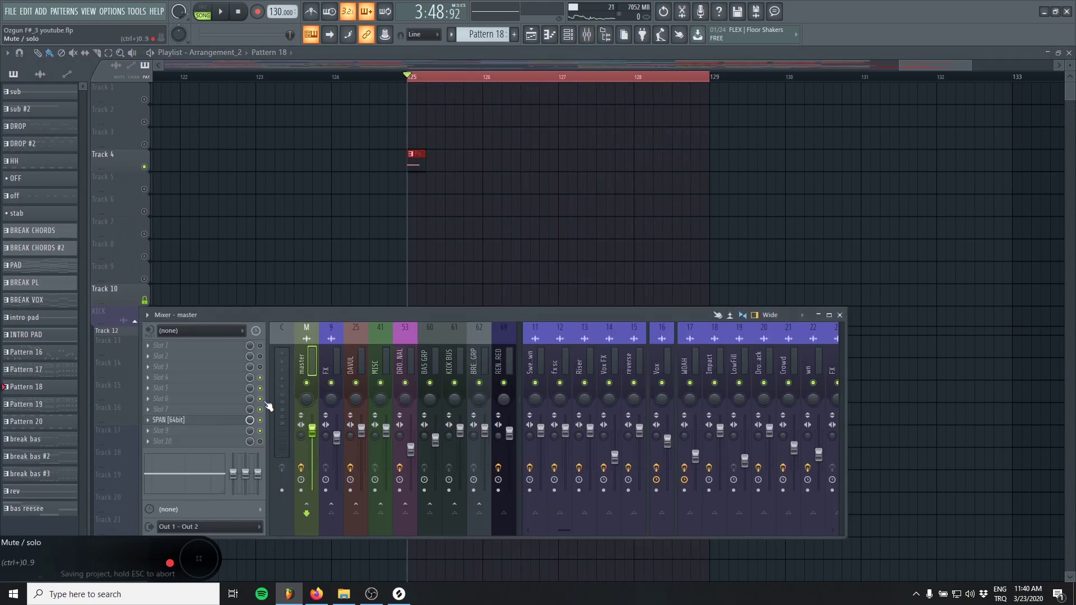
left_click(209, 346)
mouse_move(185, 330)
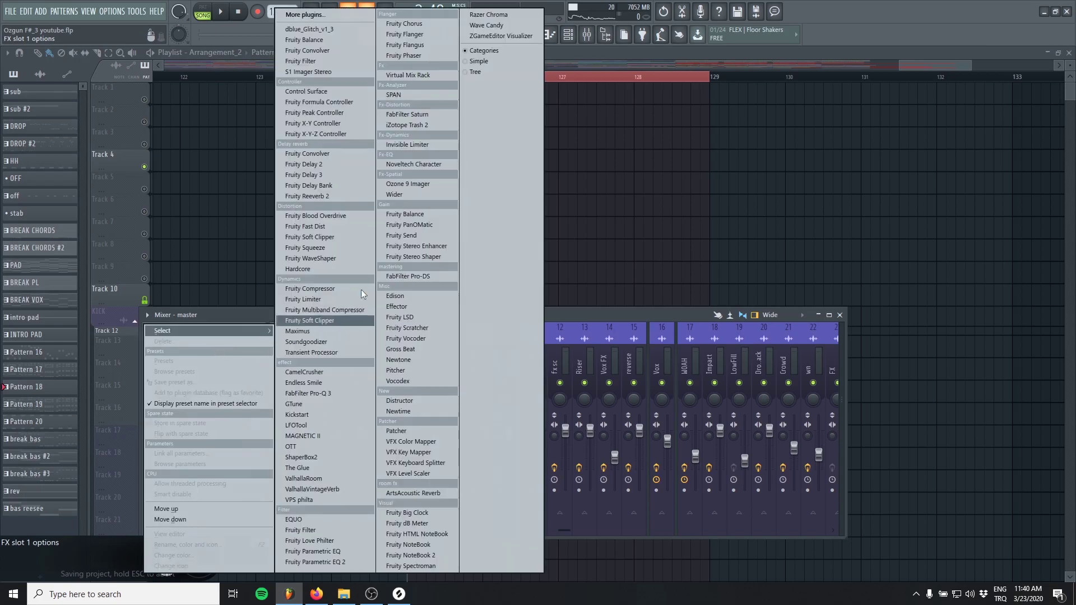
left_click(327, 197)
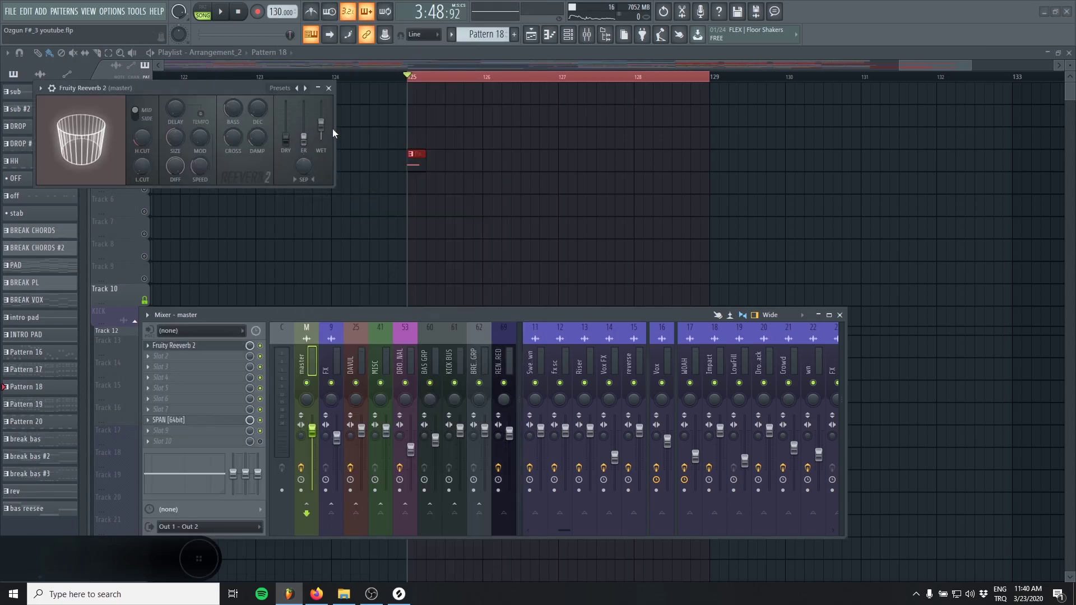
Step: Raise the reverb's wet level, set its decay time to about 5.9 sec and increase the room size
scroll(323, 129, "up", 5)
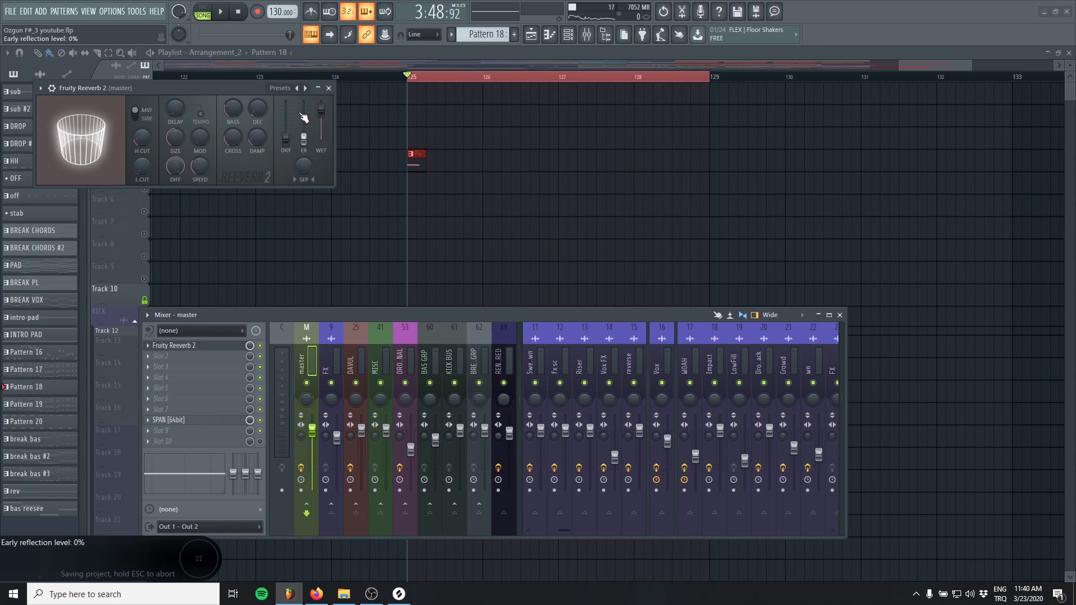
left_click_drag(225, 86, 296, 96)
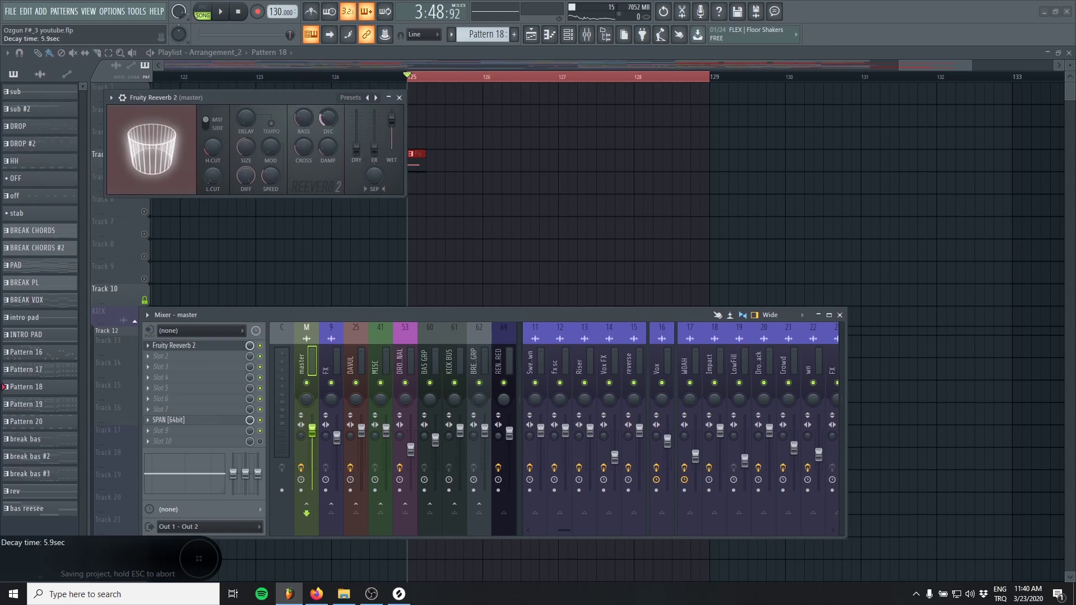
left_click_drag(245, 147, 245, 128)
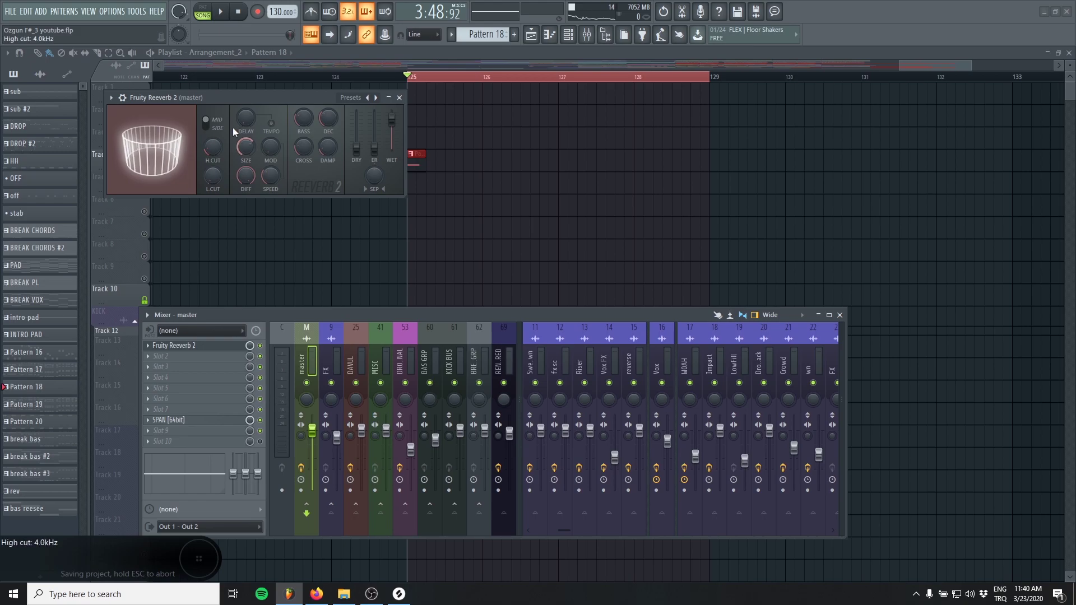
left_click_drag(134, 155, 113, 156)
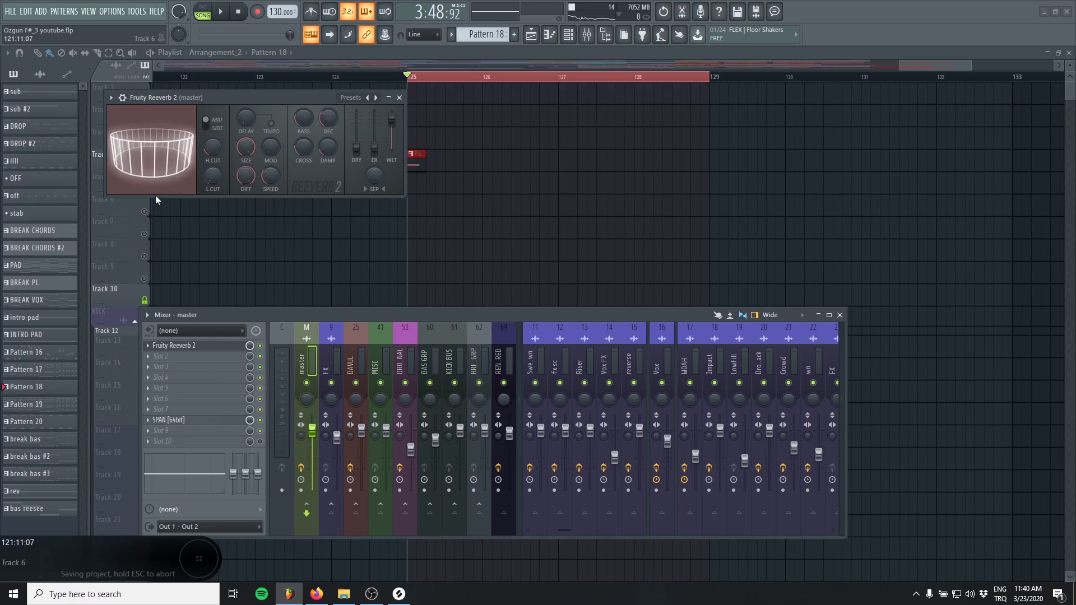
Step: Load Edison into the master track's second effect slot and record the reverberated note played from bar 125
left_click(157, 355)
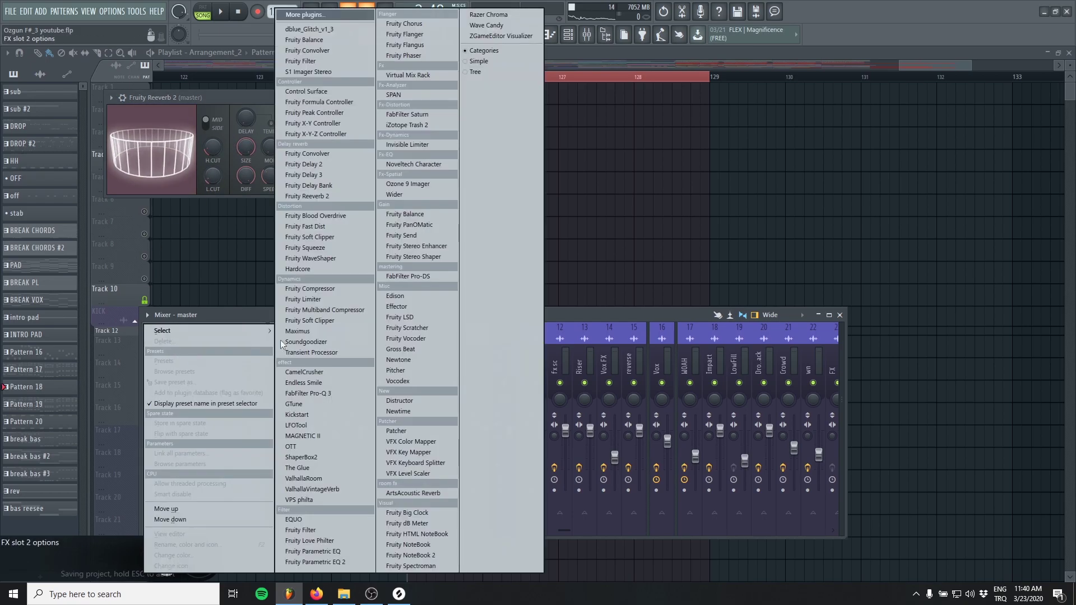
left_click(407, 297)
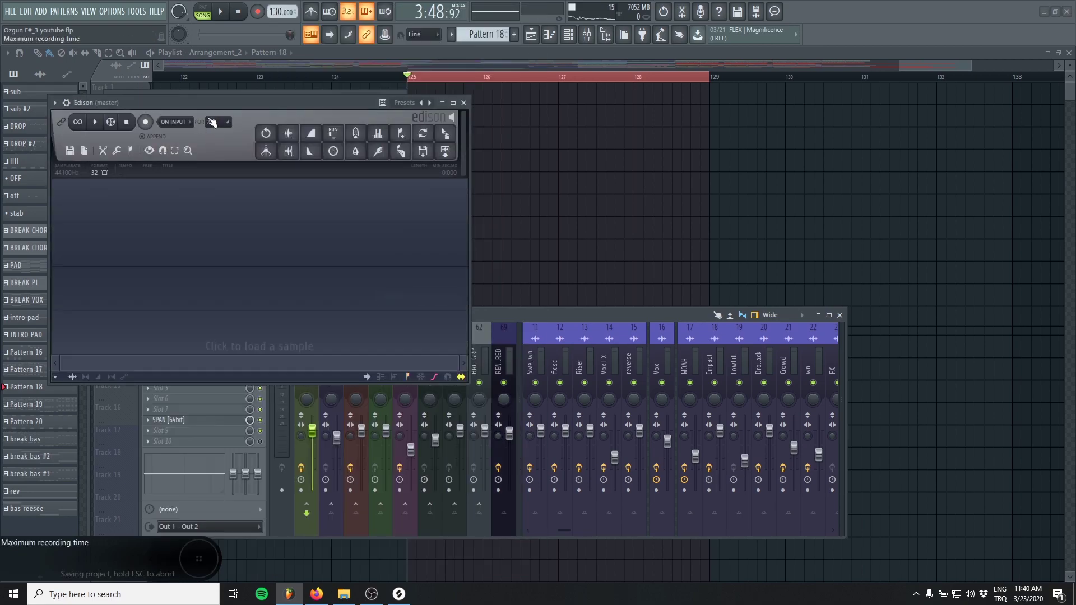
left_click_drag(218, 108, 257, 270)
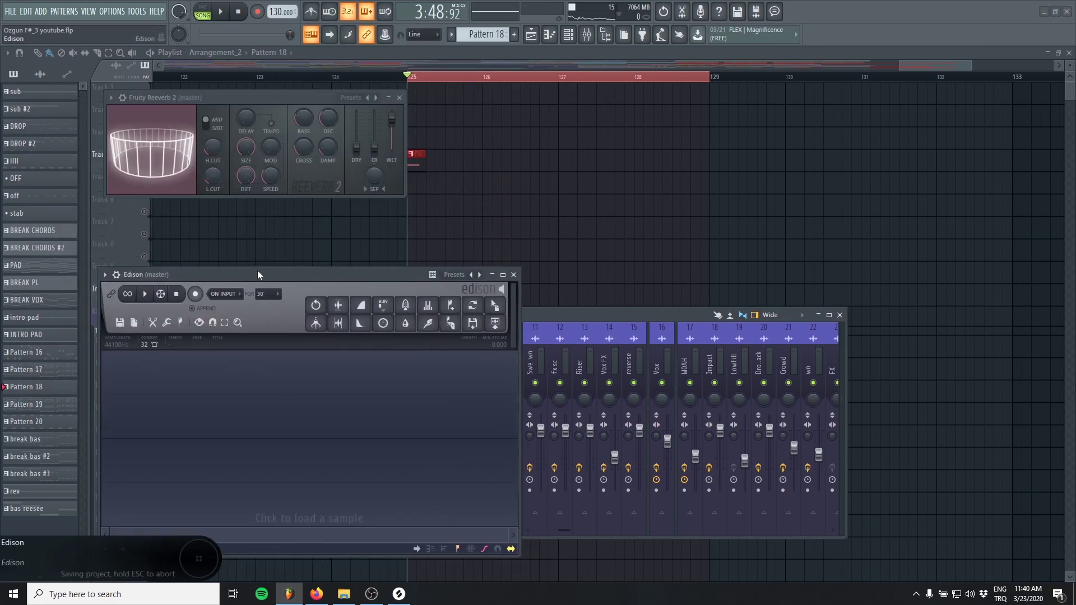
left_click(196, 294)
left_click(220, 12)
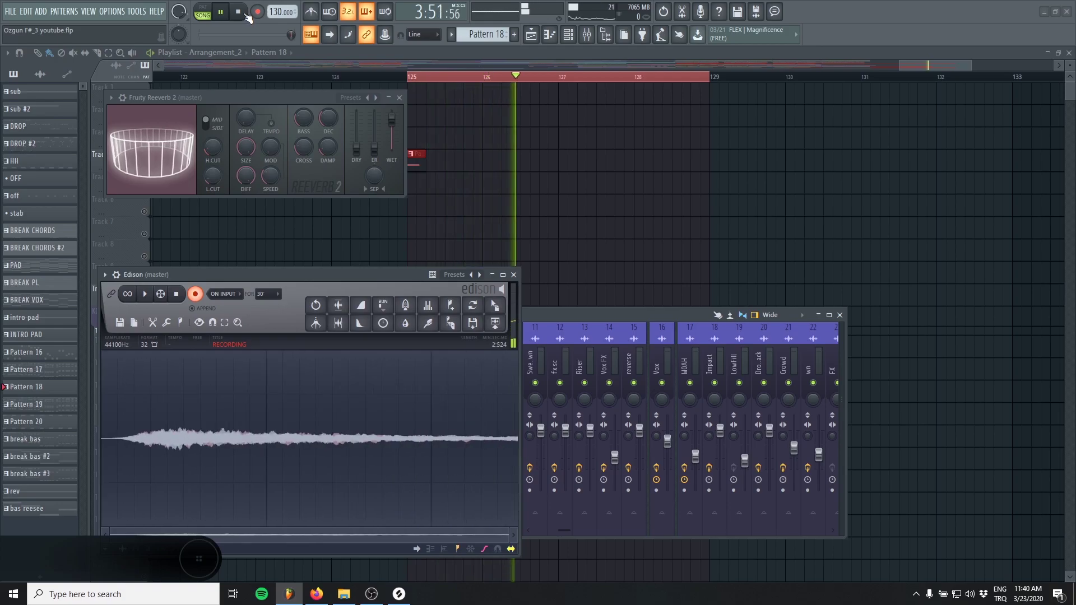
key("space")
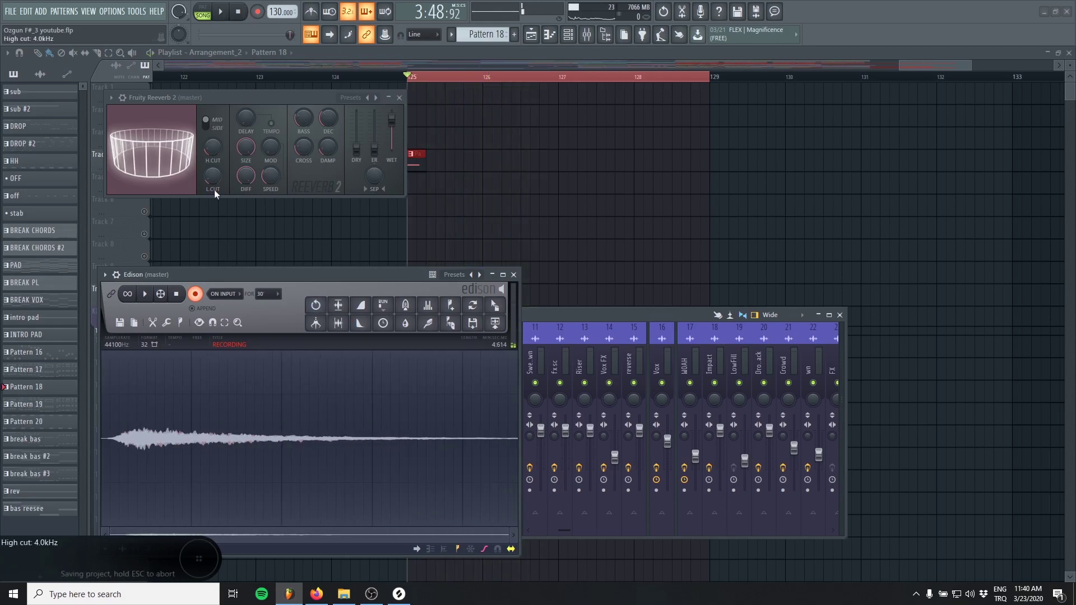
left_click(176, 295)
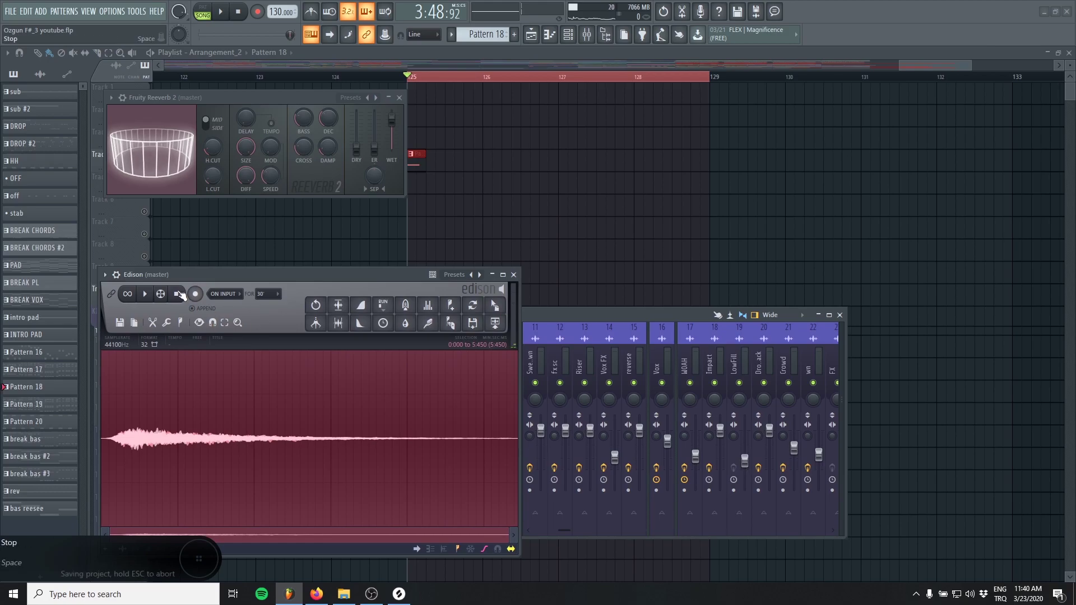
Step: Place the Edison recording in the playlist as an audio clip and close its channel settings
left_click_drag(495, 306, 400, 159)
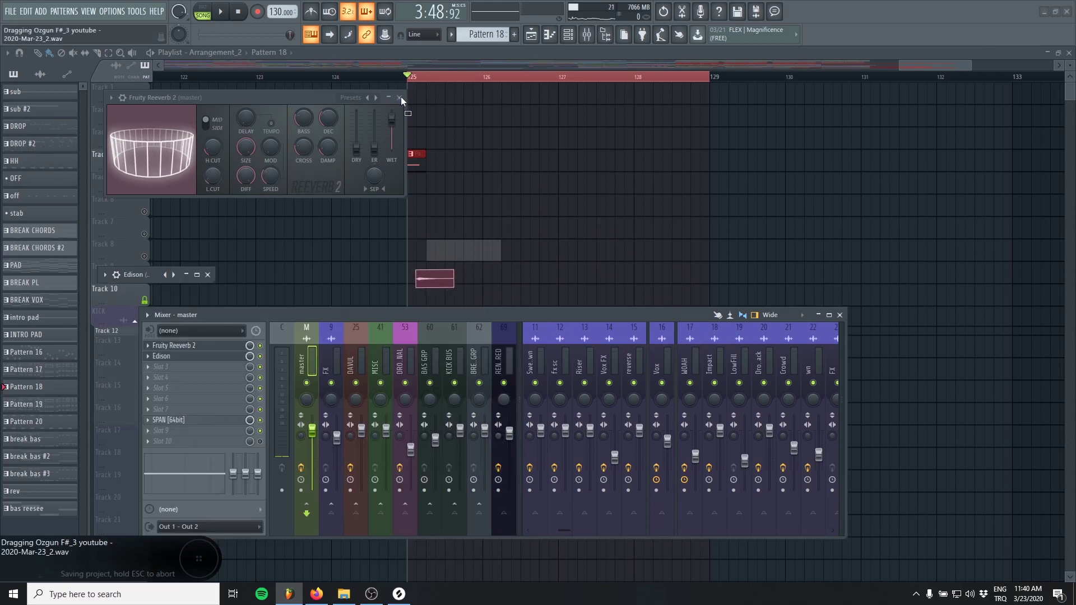
left_click_drag(449, 250, 455, 249)
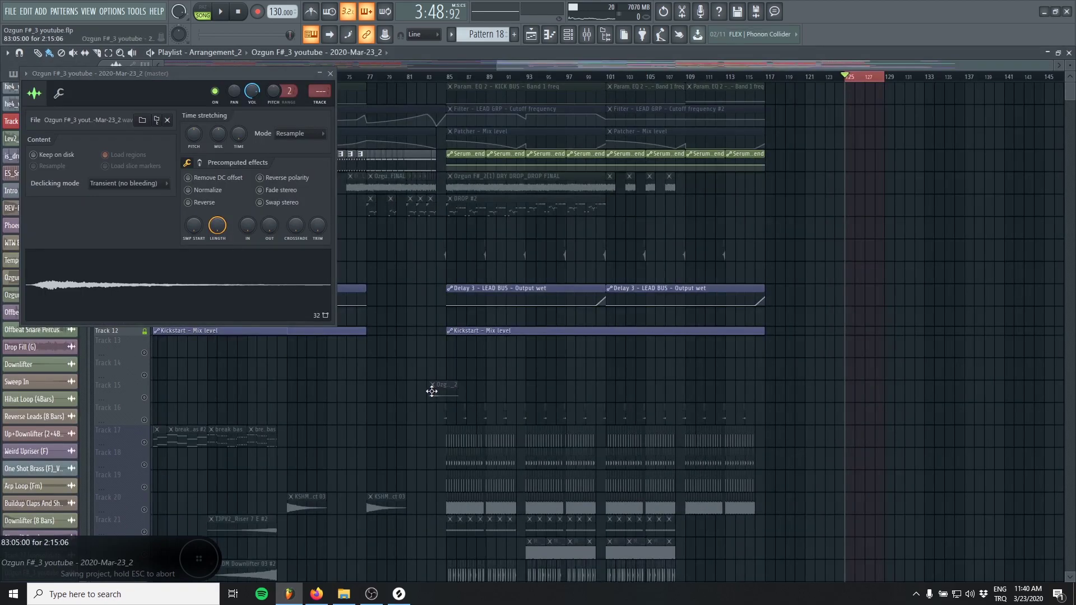
left_click(332, 73)
left_click(417, 76)
Step: Move the recorded audio clip to bar 49 on Track 118, below the crash and crowd effects of the break
scroll(409, 380, "up", 3)
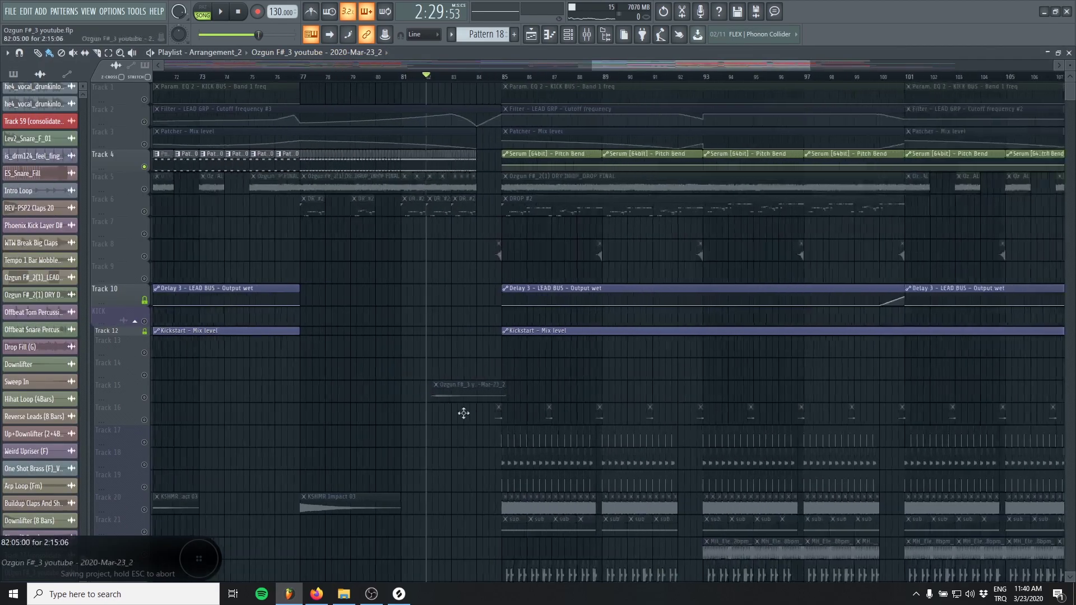
left_click_drag(464, 413, 381, 361)
left_click_drag(381, 361, 533, 353)
left_click_drag(532, 353, 711, 348)
scroll(631, 199, "down", 6)
left_click_drag(699, 401, 587, 258)
left_click_drag(564, 472, 567, 210)
scroll(567, 210, "down", 5)
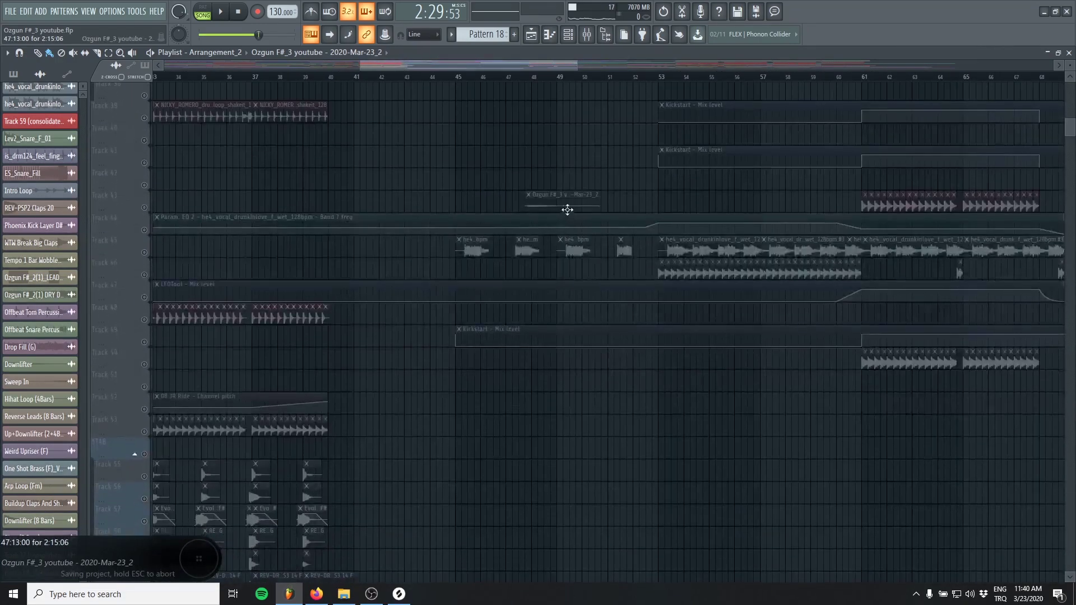
left_click_drag(480, 521, 454, 201)
scroll(453, 201, "down", 6)
left_click_drag(533, 476, 530, 217)
scroll(530, 216, "down", 5)
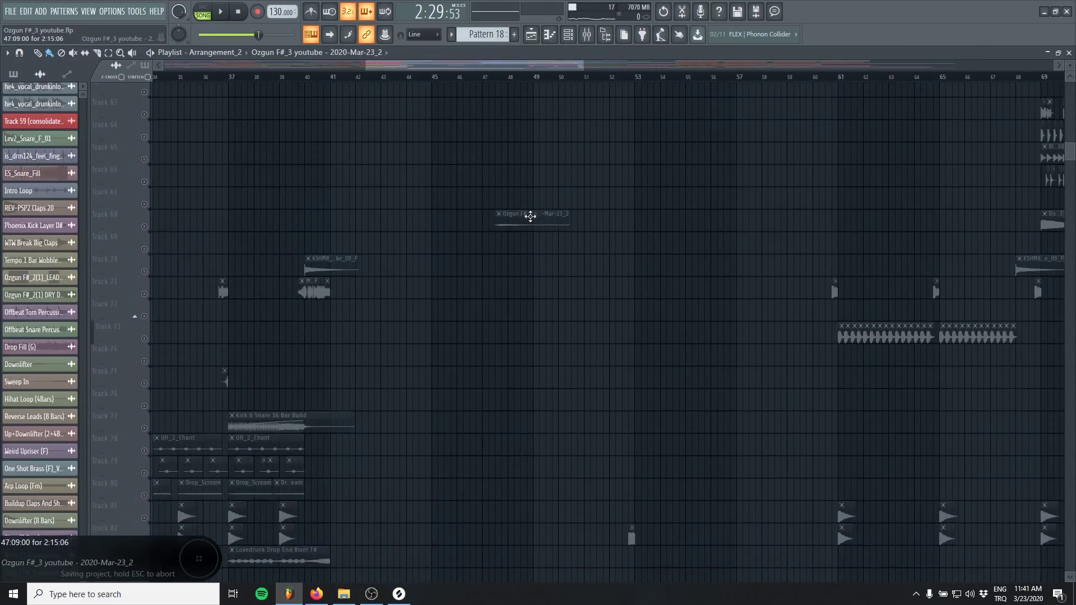
left_click_drag(569, 502, 528, 187)
scroll(528, 187, "down", 7)
scroll(672, 426, "down", 3)
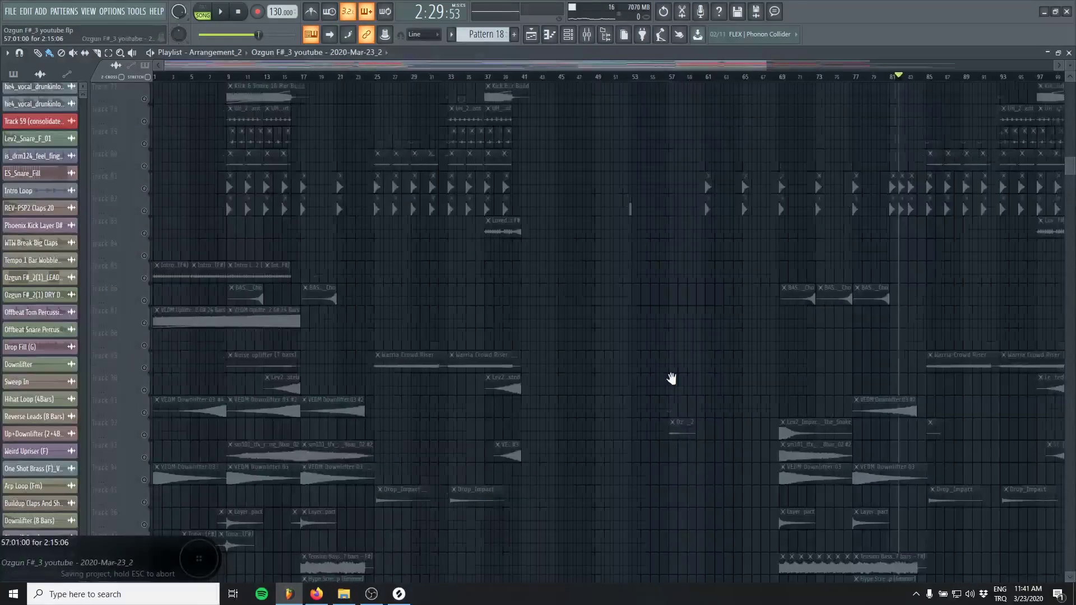
left_click_drag(673, 377, 567, 172)
left_click_drag(563, 449, 541, 162)
scroll(541, 163, "down", 6)
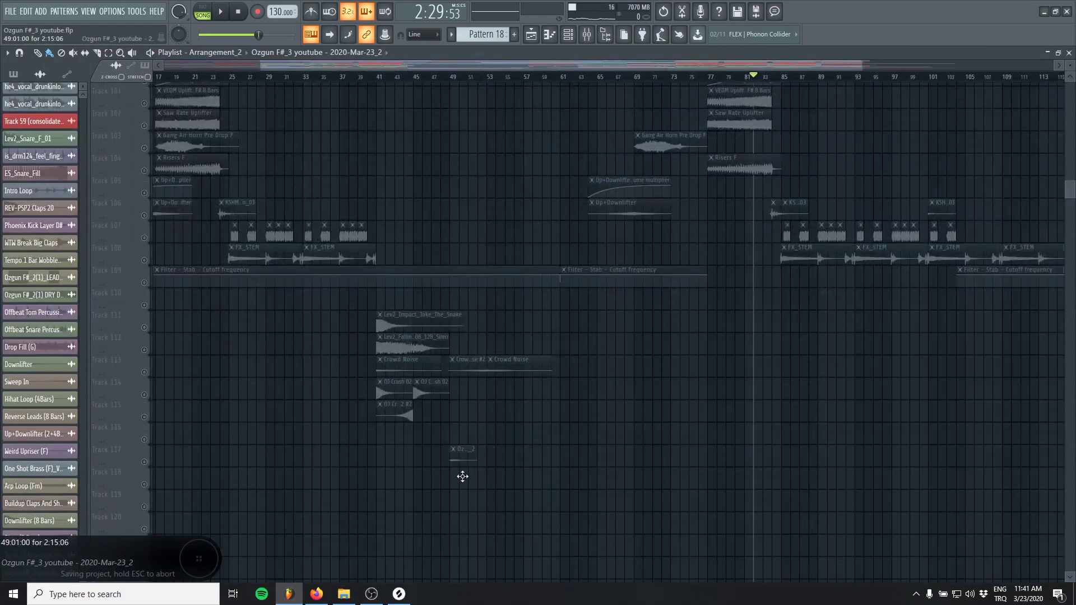
scroll(406, 497, "up", 3)
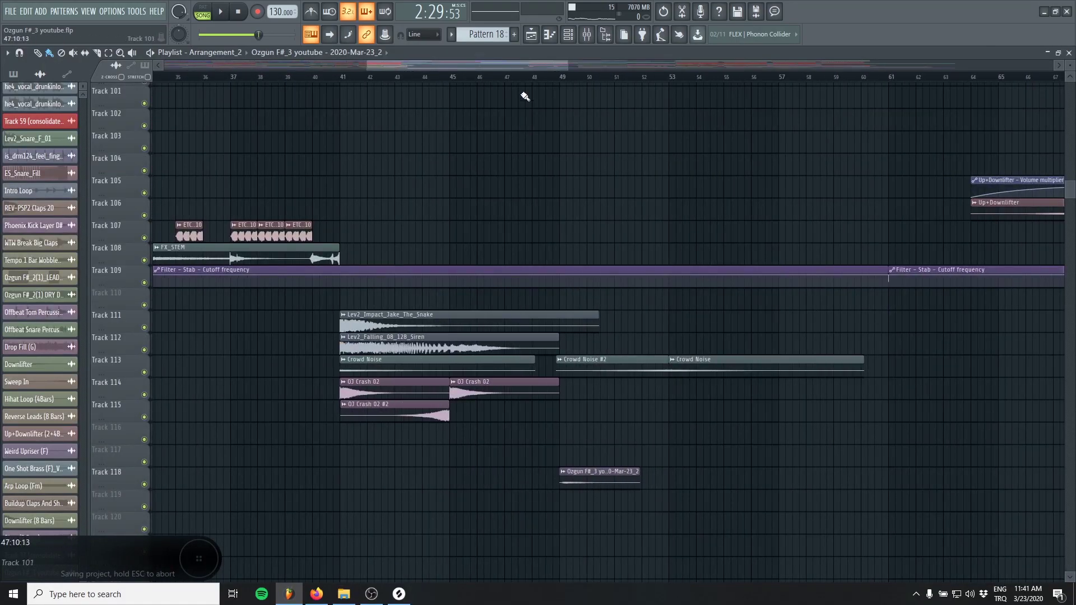
Step: Solo Track 118 and listen to the recorded clip from bar 49
scroll(504, 564, "up", 3)
right_click(139, 379)
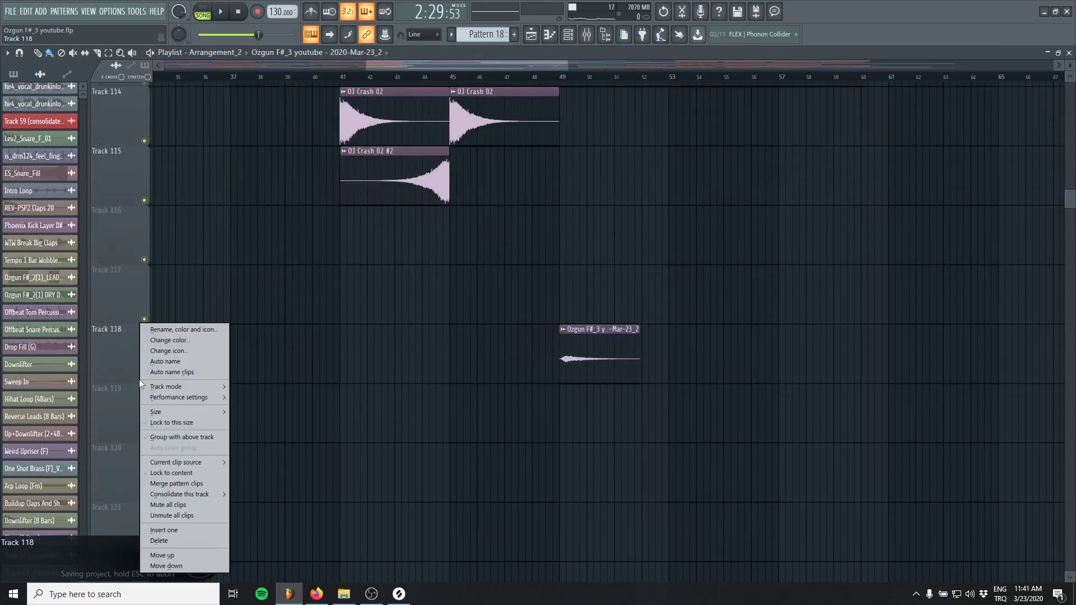
left_click(133, 378)
right_click(145, 378)
left_click(562, 79)
key("space")
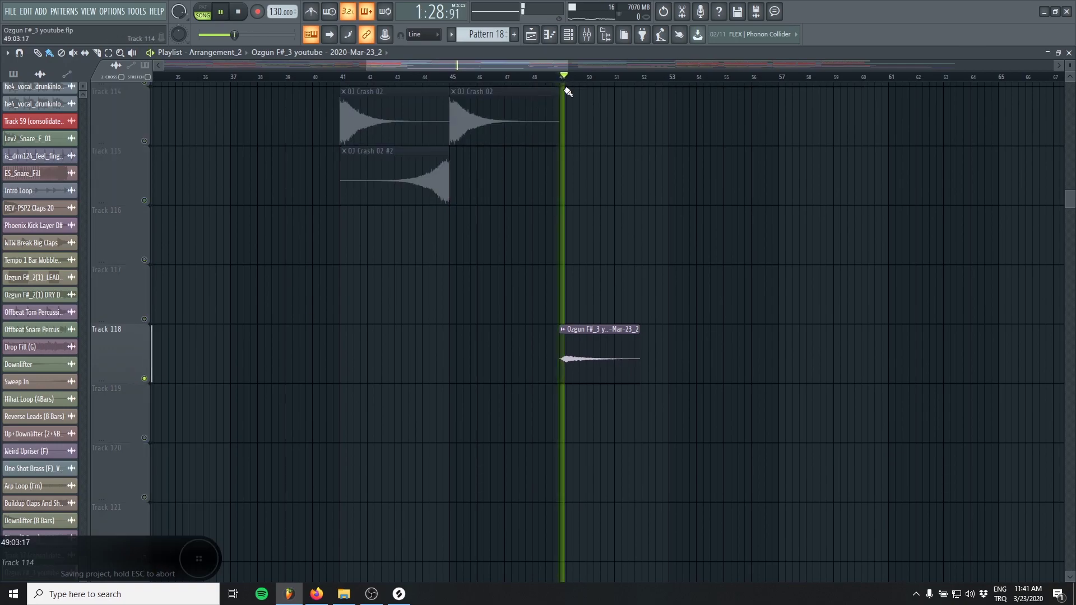
scroll(600, 341, "up", 3)
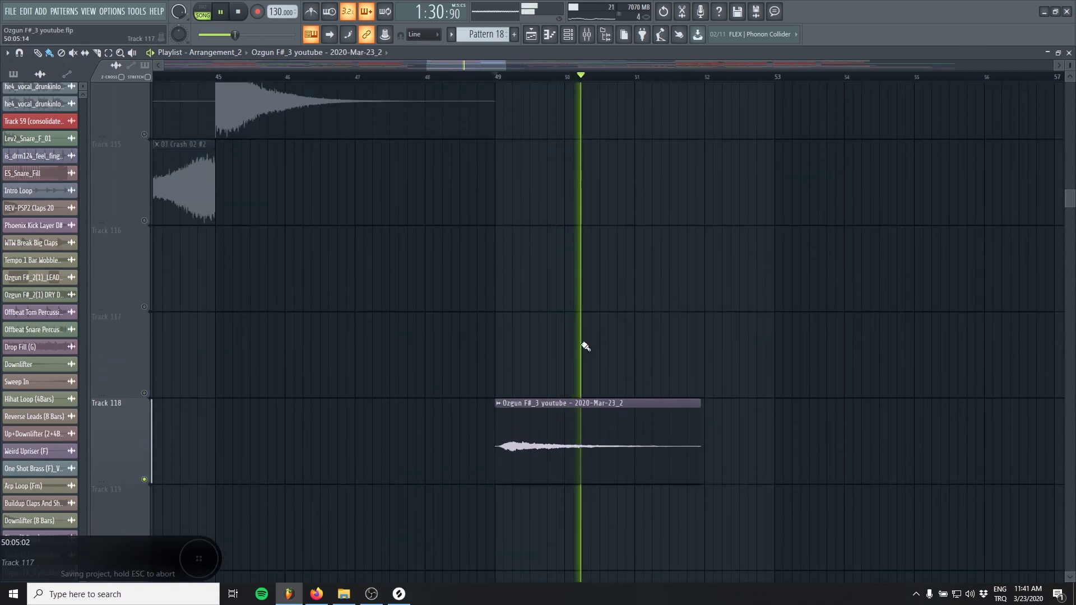
key("space")
Step: Open the recorded clip's channel settings, inspect the master track's effect slots in the mixer and close the mixer
double_click(547, 422)
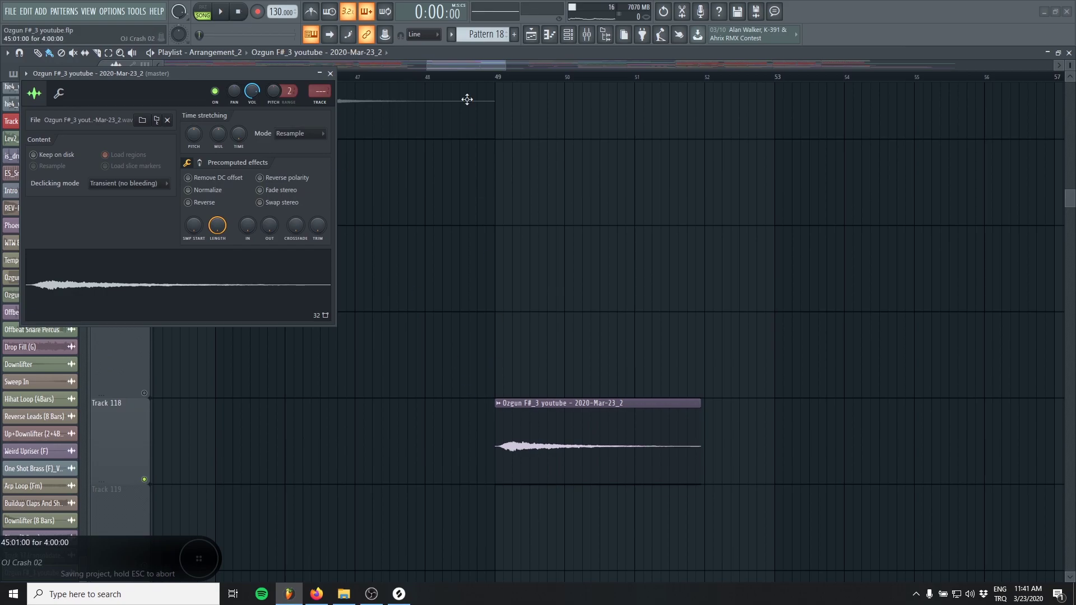
left_click(587, 36)
left_click_drag(395, 318, 516, 334)
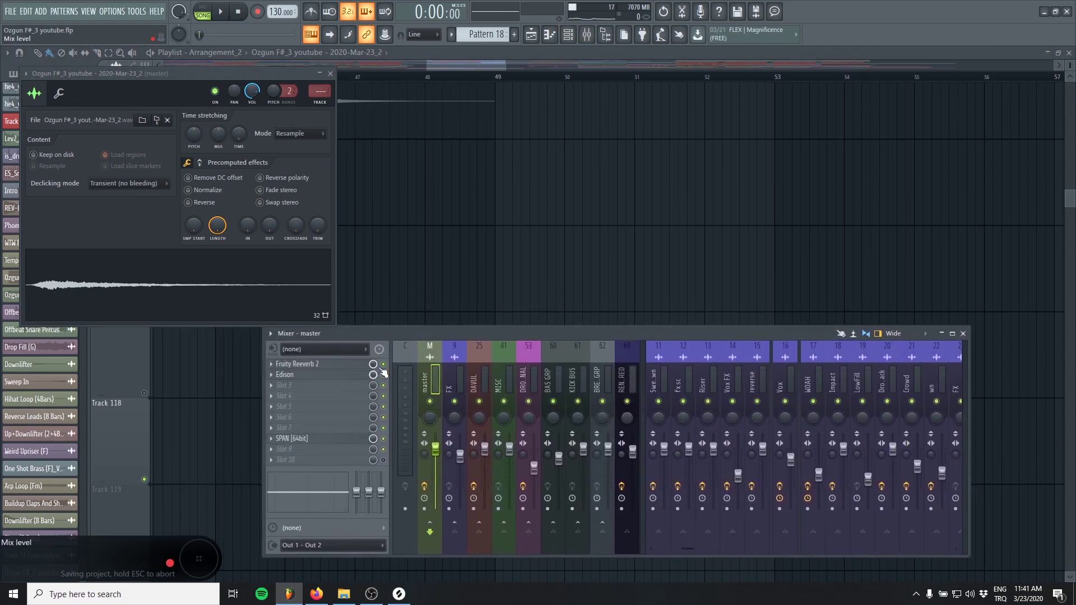
key("F9")
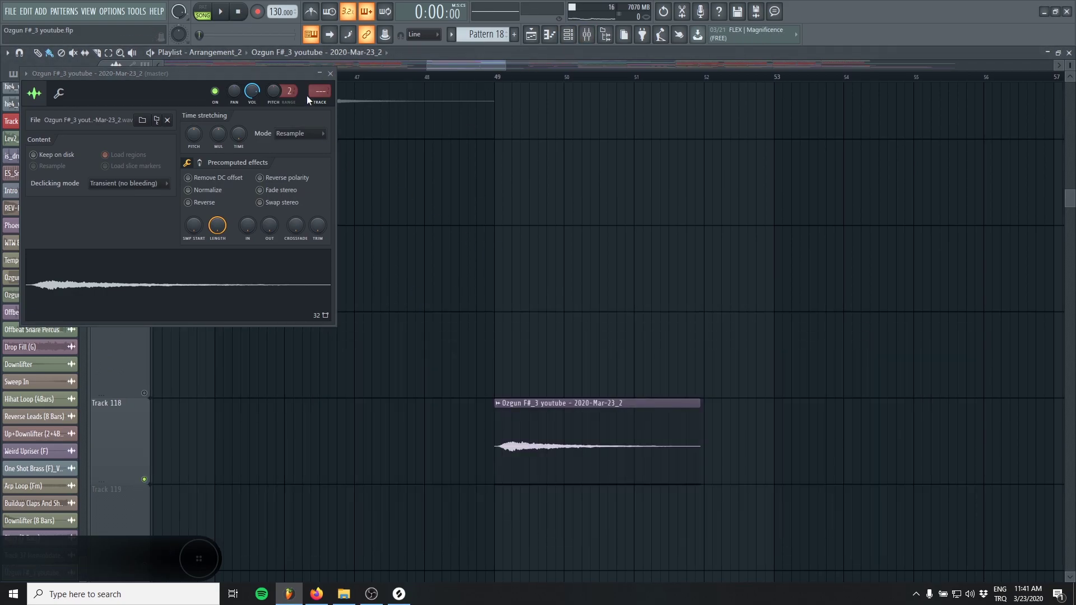
left_click_drag(260, 77, 353, 109)
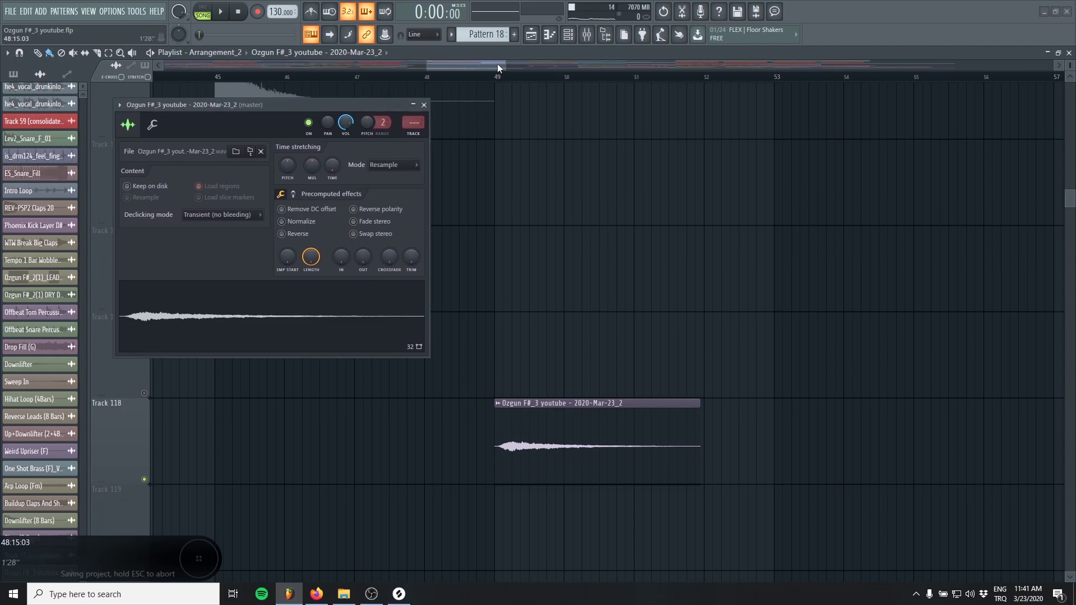
Step: Normalize and reverse the recorded clip on Track 118 and set its declicking mode to Generic (bleeding)
key("space")
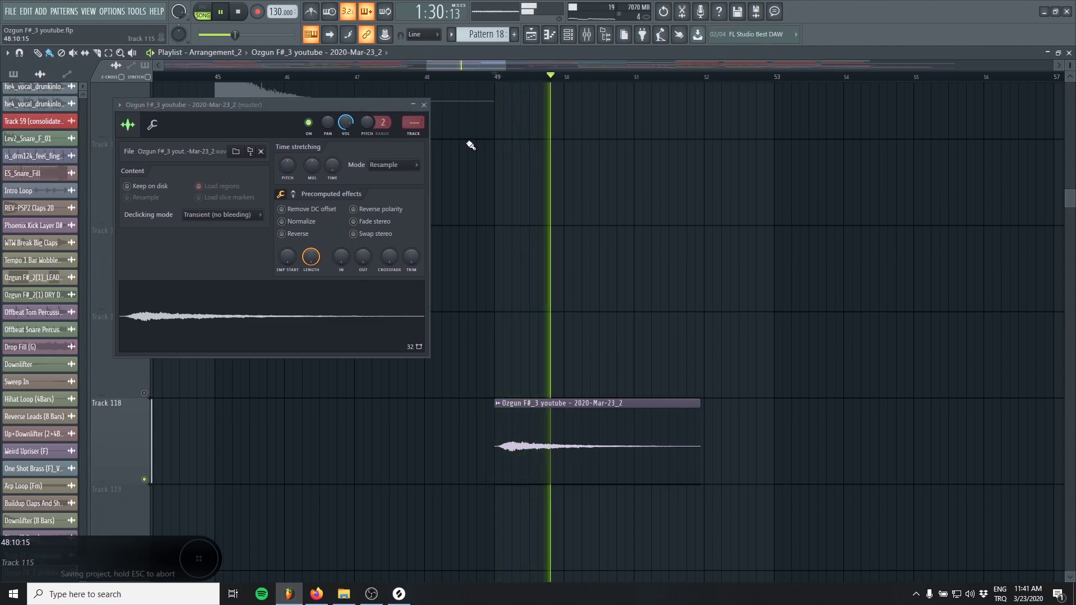
key("space")
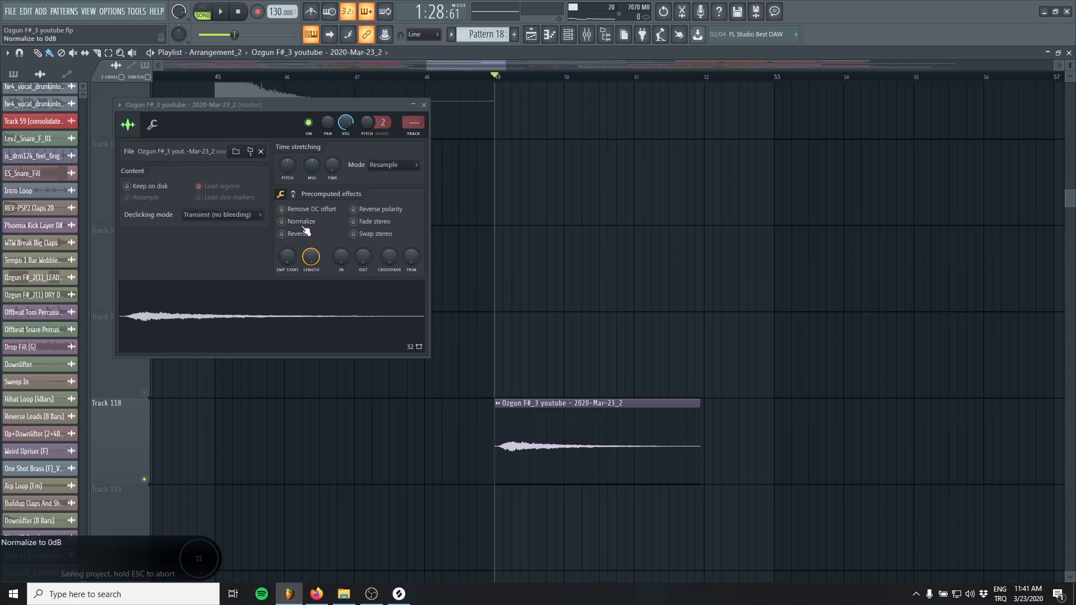
left_click(304, 227)
left_click(302, 236)
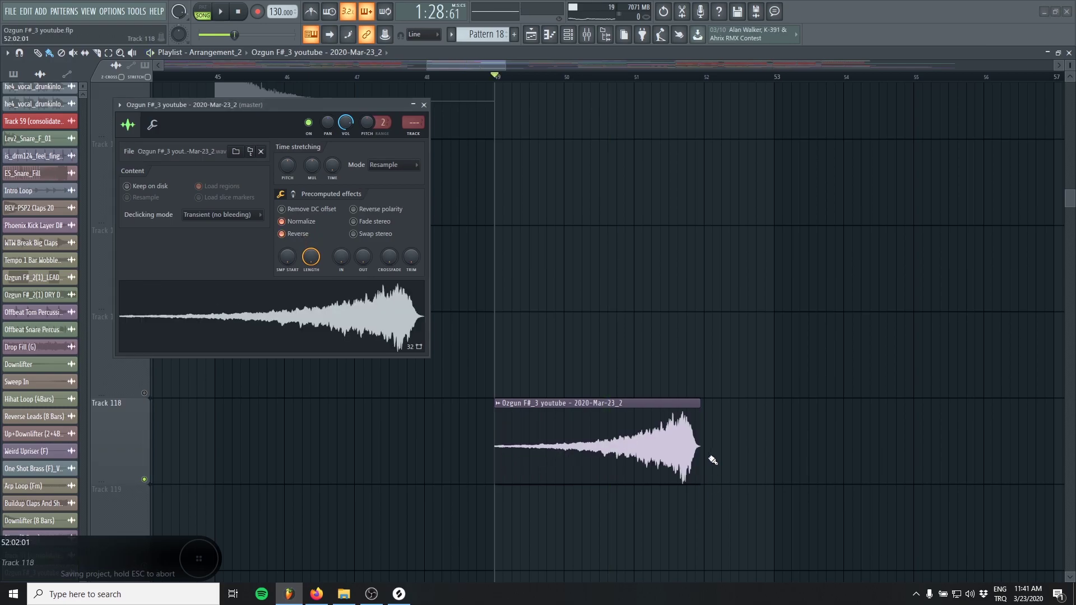
left_click(213, 214)
left_click(212, 259)
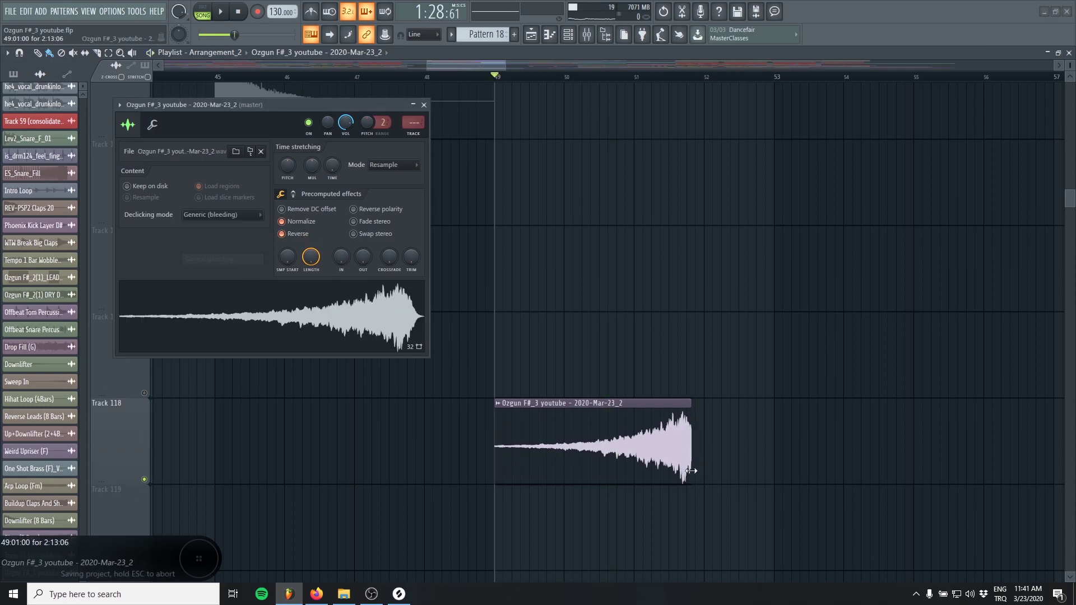
Step: Trim the tail after the reversed clip's loudest point, close its channel settings and unsolo Track 118
left_click_drag(683, 450, 678, 451)
left_click(423, 105)
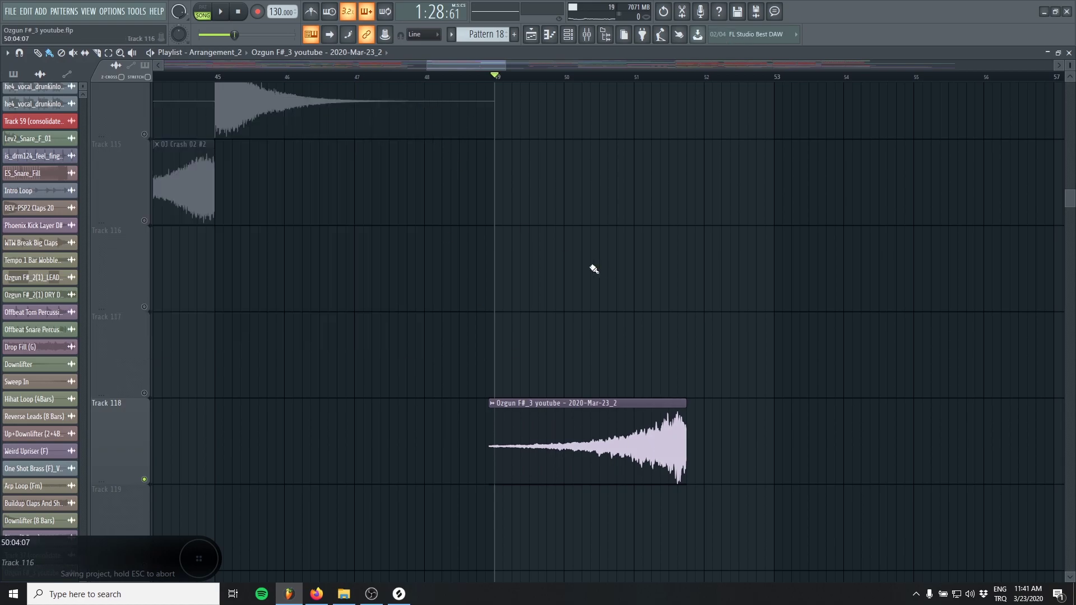
scroll(591, 269, "down", 1)
left_click(424, 77)
right_click(144, 294)
right_click(144, 294)
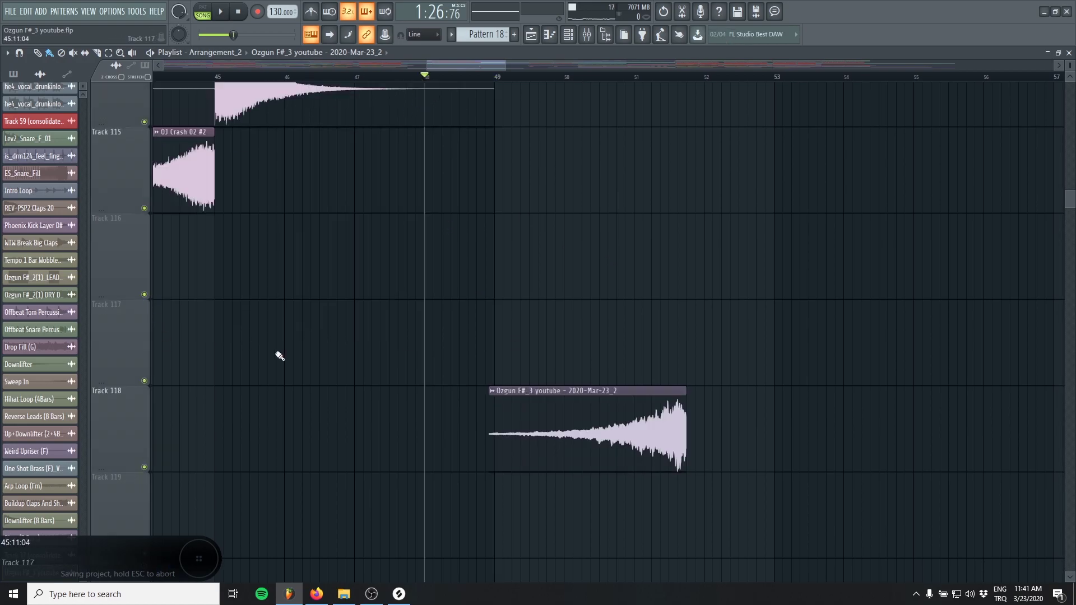
Step: Move the reversed clip along Track 118 so that it ends at bar 53
scroll(432, 328, "down", 3)
left_click_drag(609, 408, 696, 408)
left_click_drag(652, 325, 520, 345)
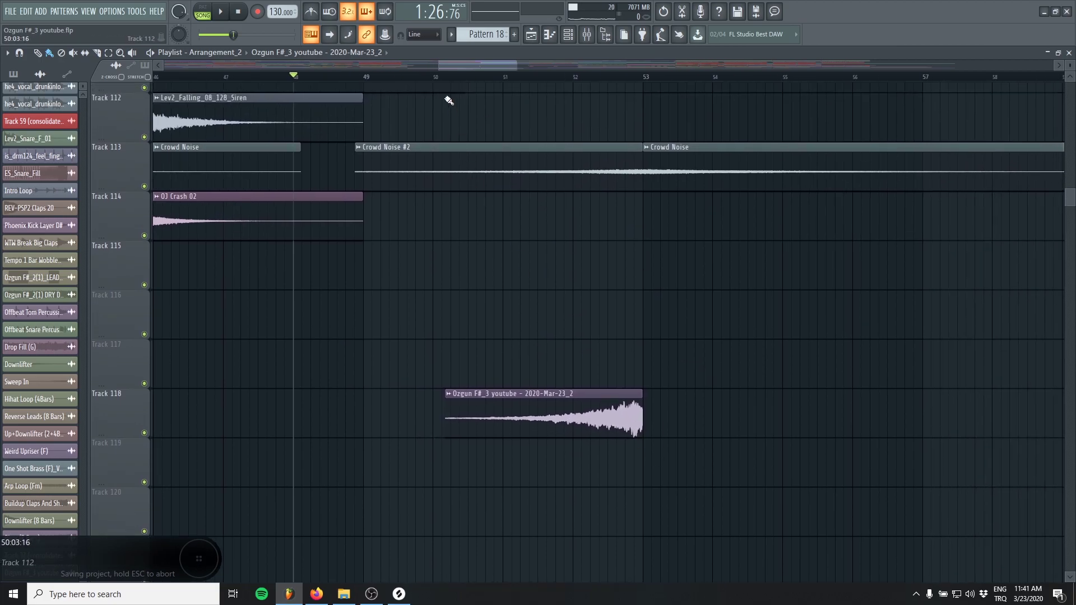
Step: Play the transition from bar 50 and lower the reversed clip's channel volume
left_click(440, 78)
key("space")
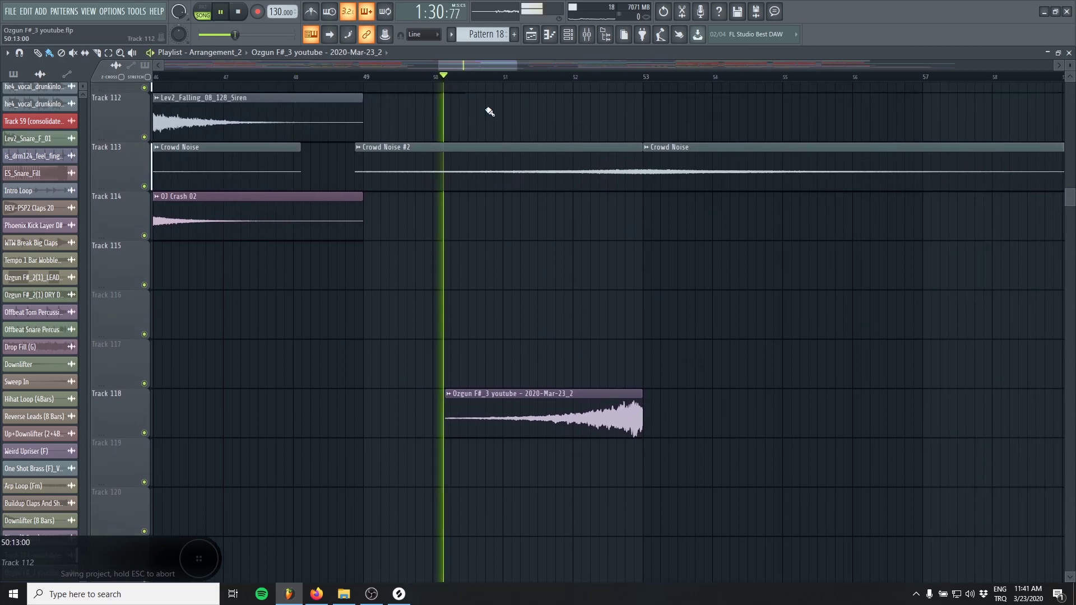
double_click(611, 421)
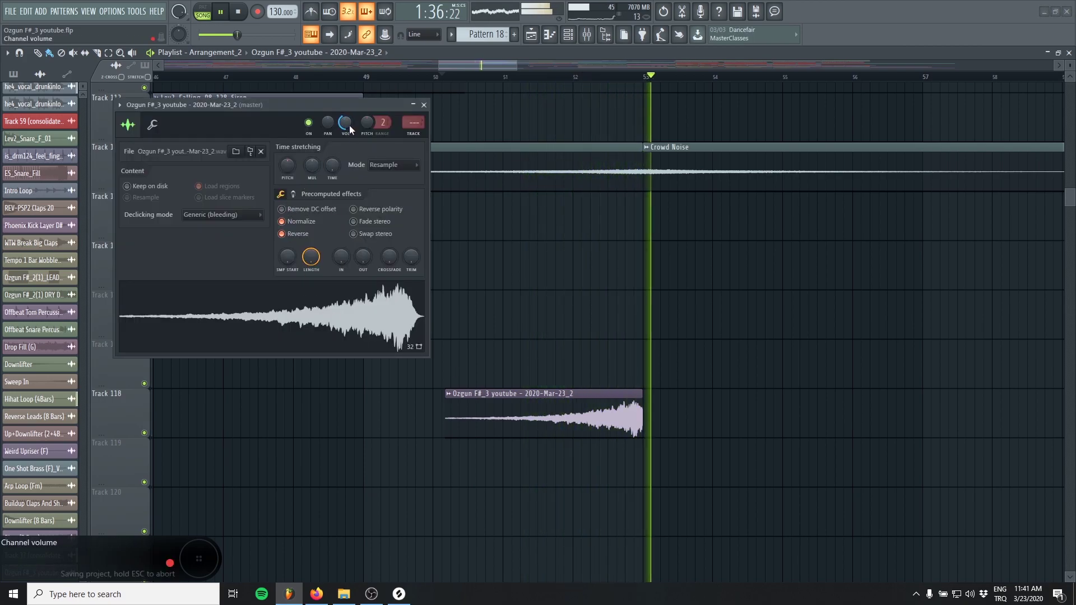
key("space")
left_click_drag(614, 381, 554, 353)
key("space")
Step: Realign the reversed clip's end to bar 53 and lower its channel volume further while listening
left_click(515, 77)
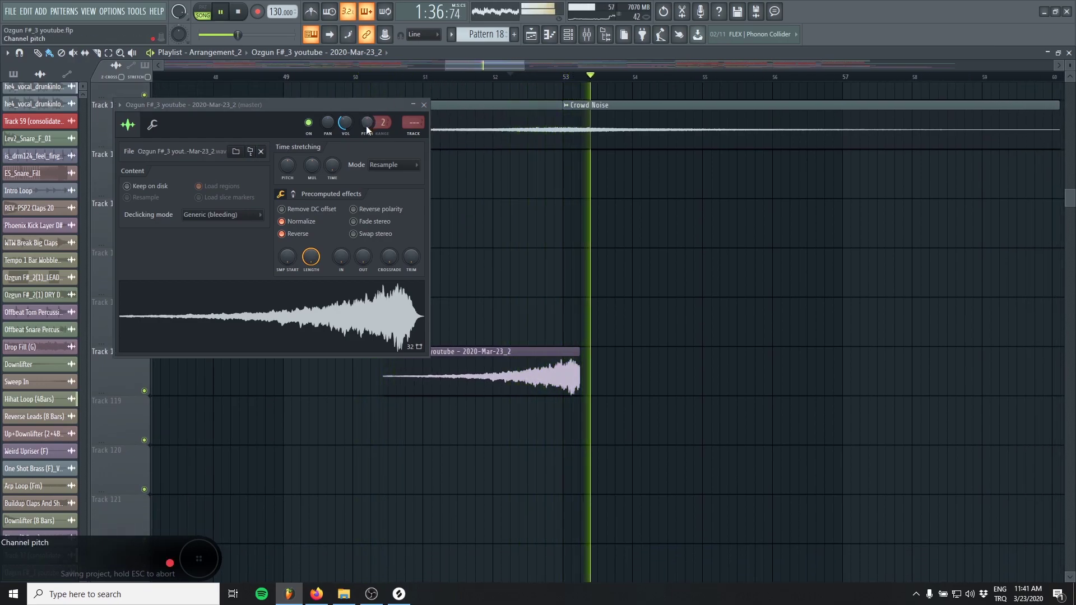
left_click_drag(542, 371, 524, 368)
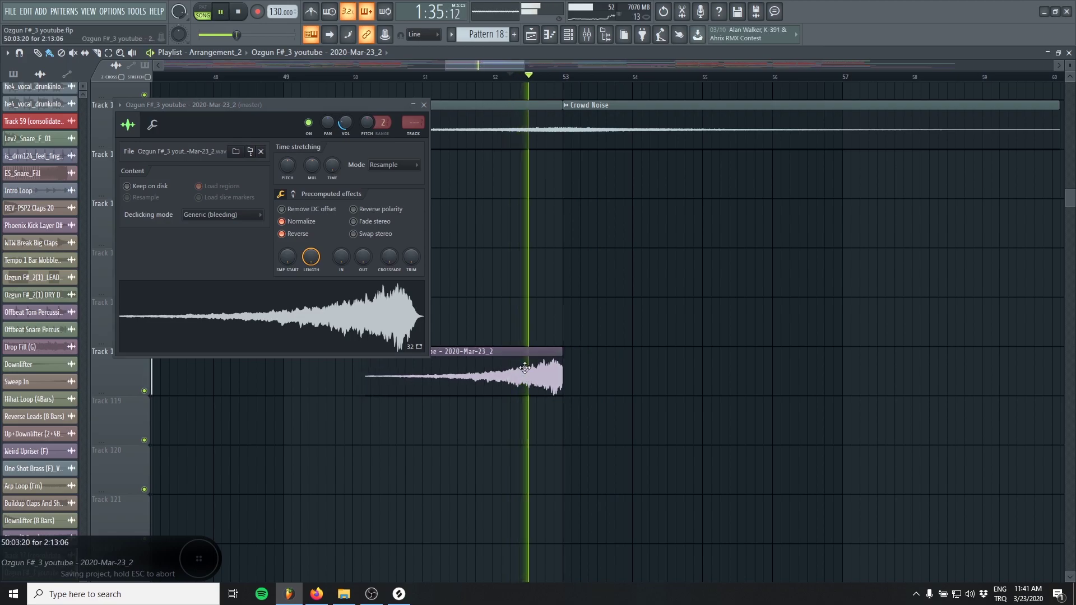
key("space")
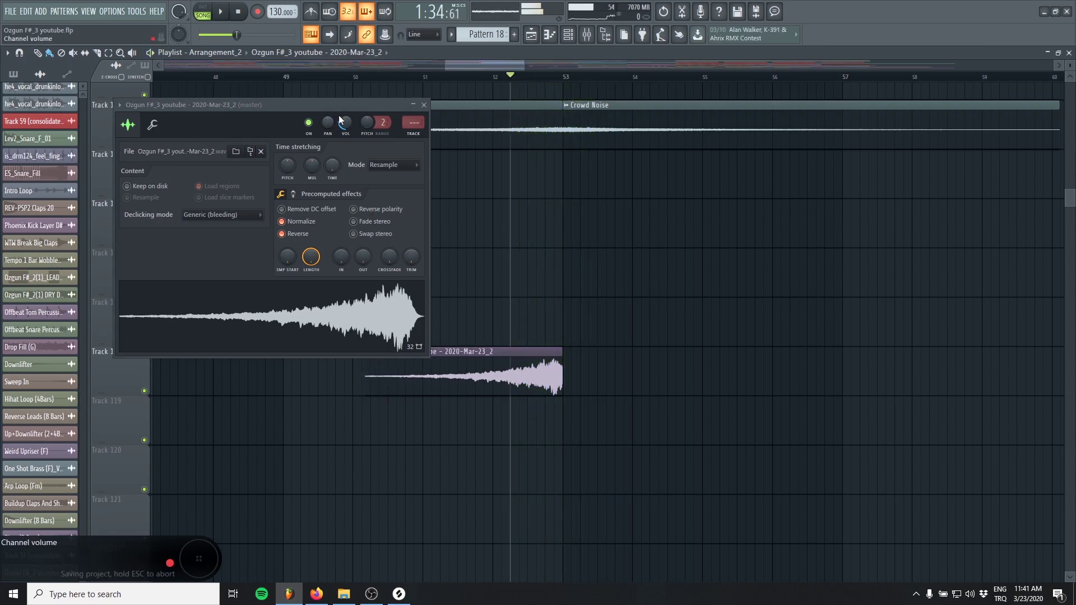
key("space")
key("space")
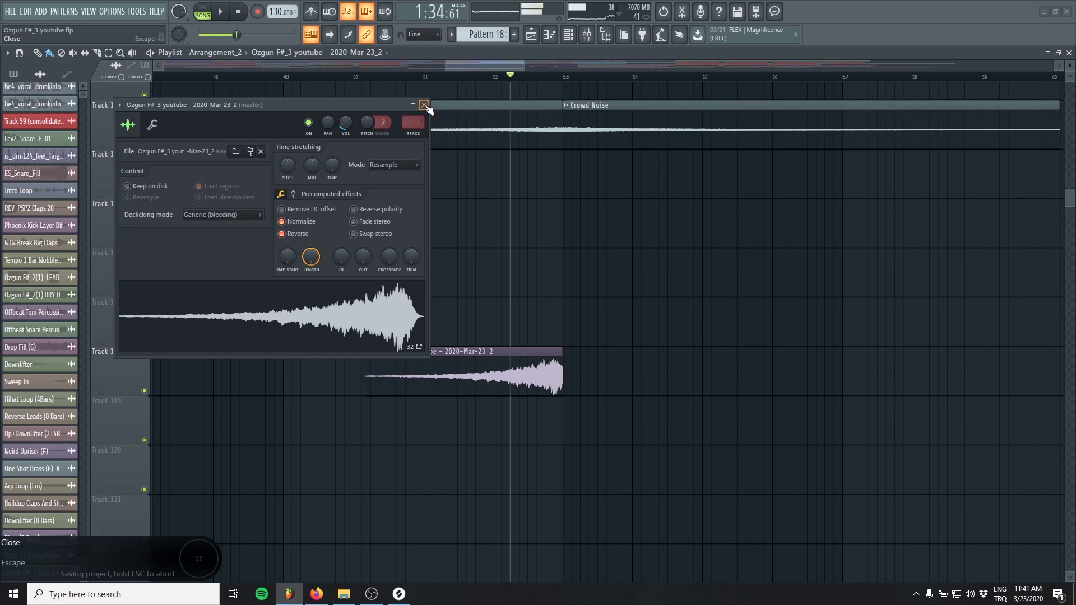
left_click(424, 105)
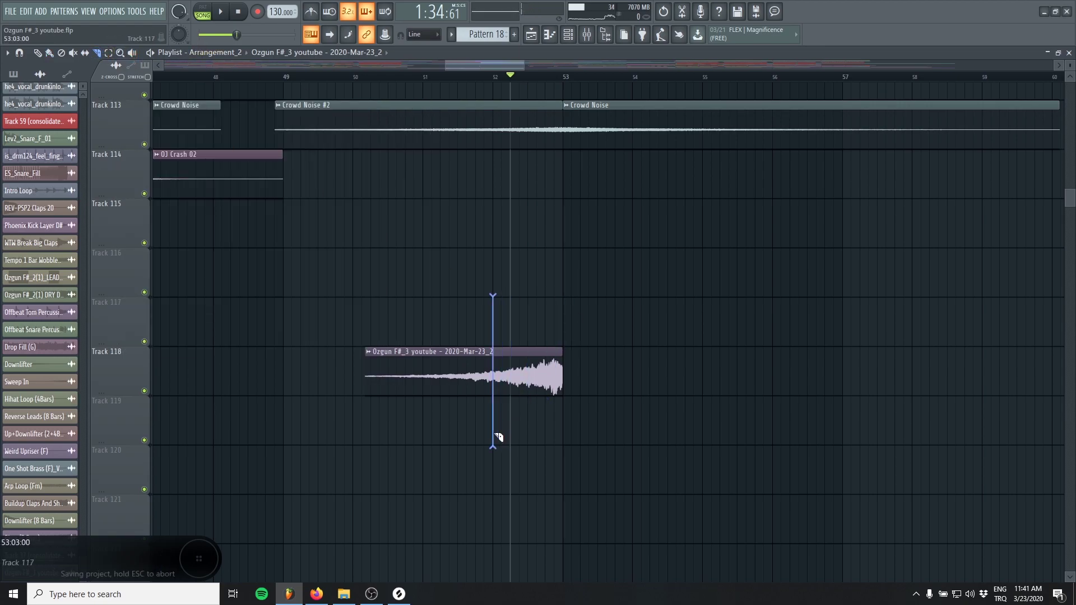
Step: Cut away the reversed clip before bar 52 and create a rising volume automation for the remaining bar
right_click(443, 375)
left_click(496, 351)
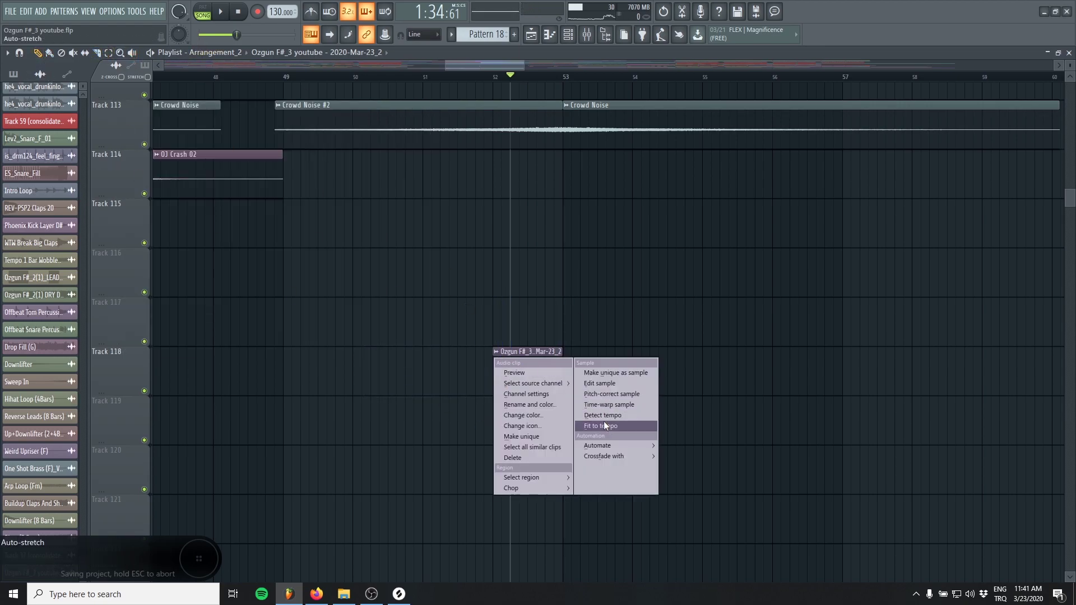
left_click(680, 455)
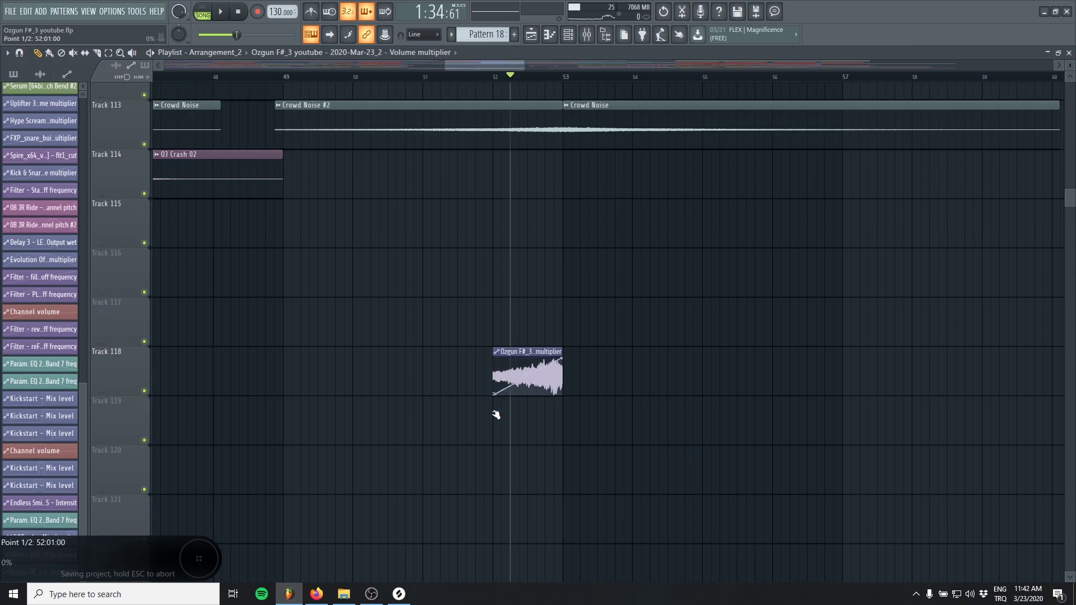
left_click(475, 76)
key("space")
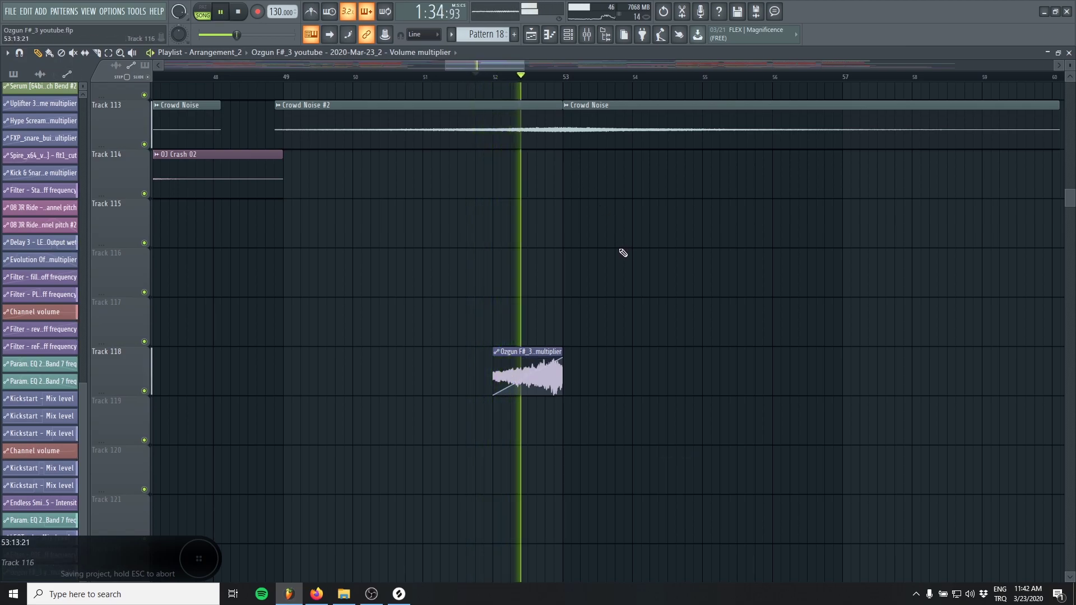
key("space")
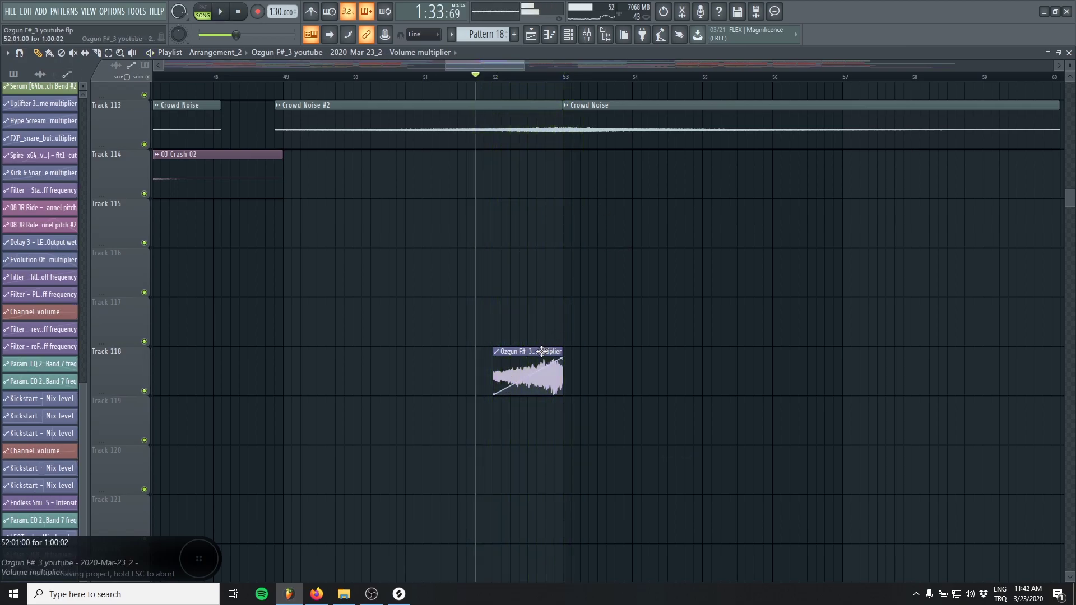
Step: Move the volume automation to Track 117 and readjust the reversed clip's channel volume during playback
left_click_drag(541, 352, 538, 306)
double_click(537, 365)
key("space")
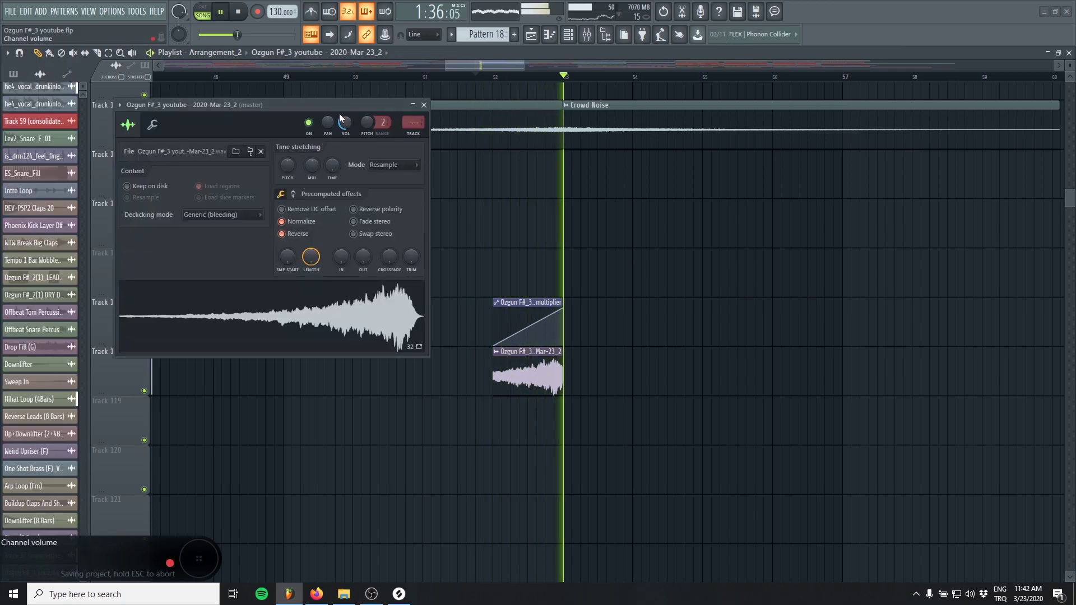
left_click(423, 105)
key("space")
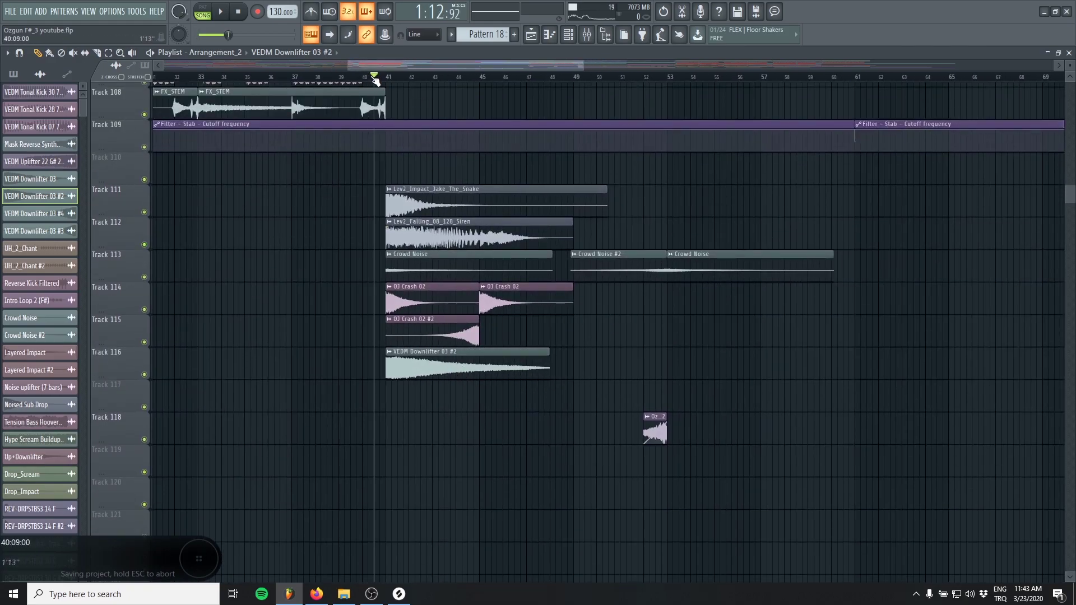
Step: Listen to the VEDM Downlifter 03 #2 clip on Track 116 from bar 40 and check its channel settings
key("space")
double_click(422, 352)
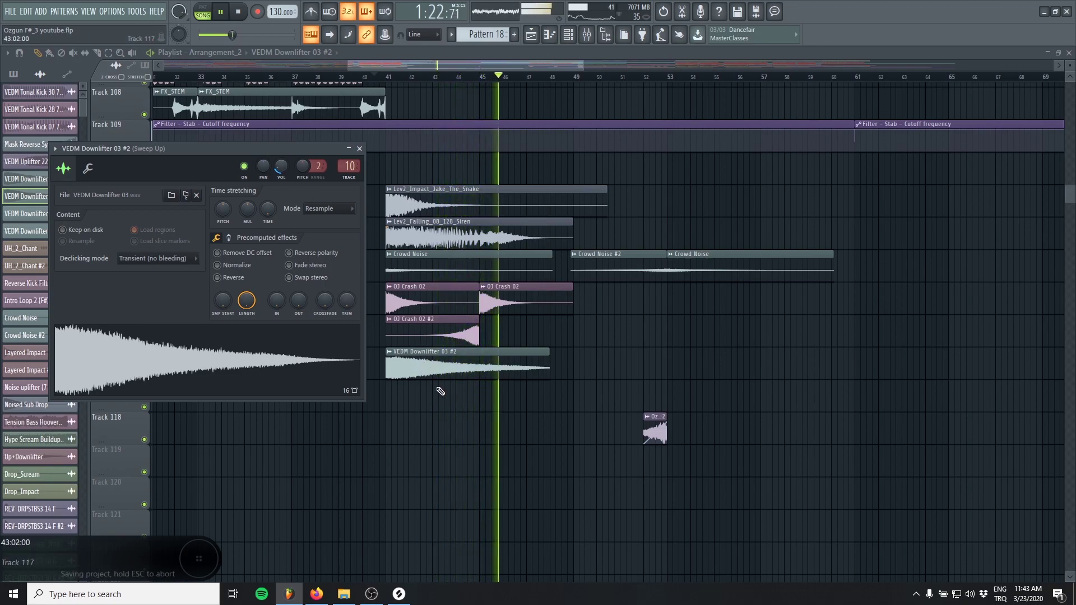
left_click(360, 149)
Step: Duplicate the VEDM Downlifter 03 #2 clip onto Track 117 at bar 41 and make the copy unique
scroll(463, 416, "up", 2)
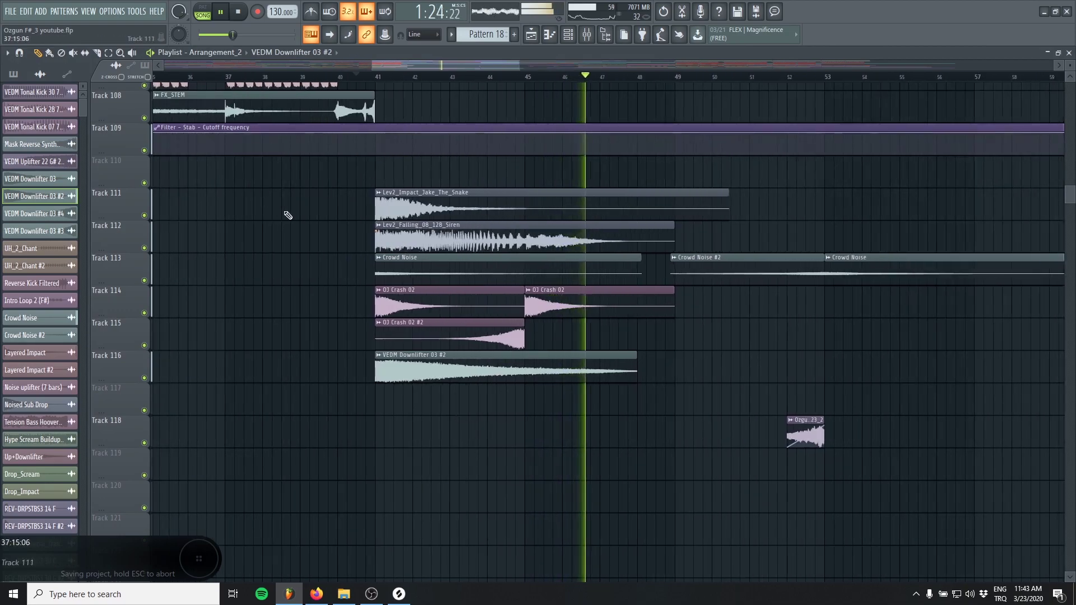
left_click(446, 371)
key("space")
left_click(377, 403)
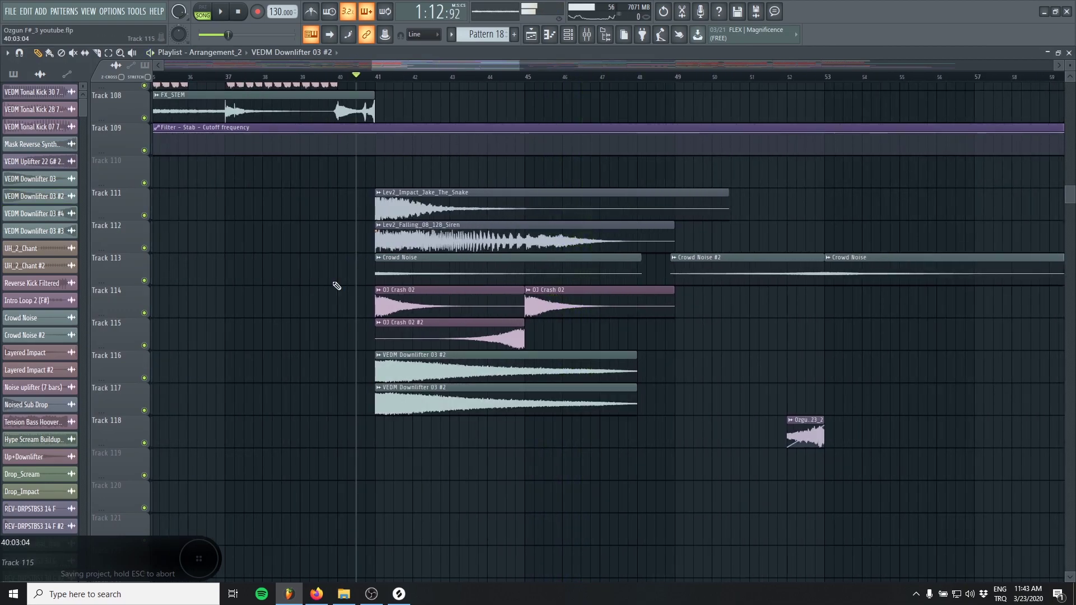
left_click(379, 388)
left_click(399, 471)
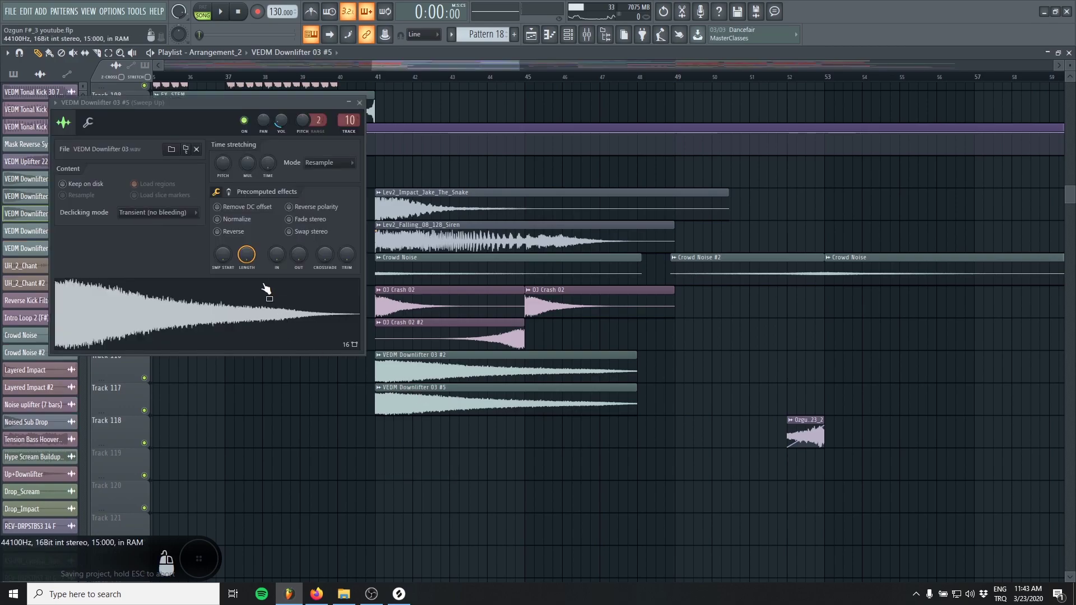
Step: Reverse the downlifter copy on Track 117 and move it so that it ends at bar 53
left_click(217, 231)
left_click(362, 104)
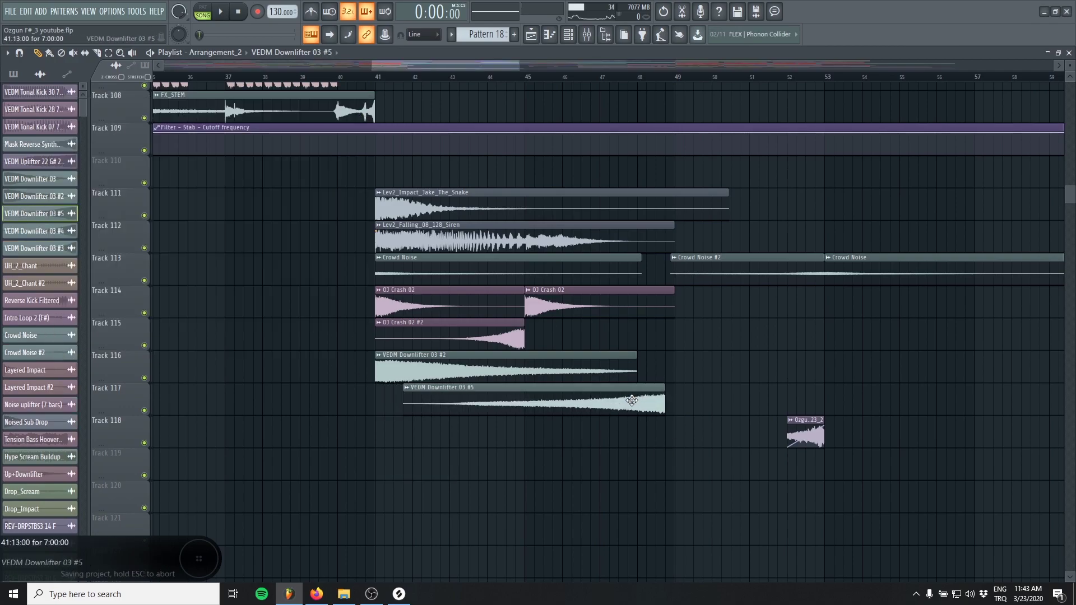
left_click_drag(632, 400, 775, 396)
scroll(874, 470, "up", 3)
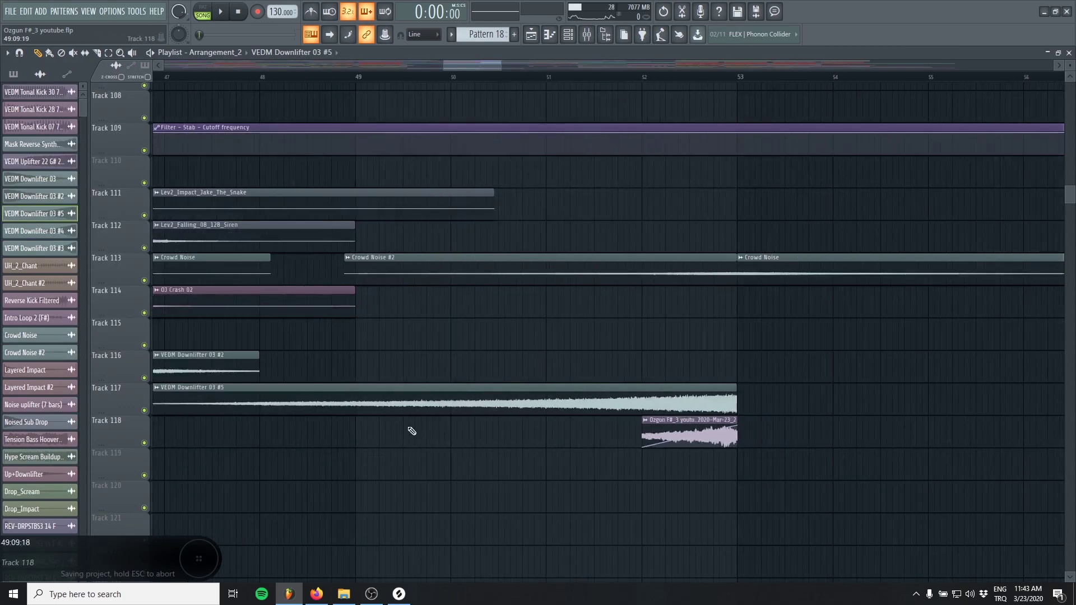
scroll(402, 429, "down", 3)
Step: Copy the Track 116 downlifter to bar 53 and set the reversed downlifter's channel volume to about 16%
left_click_drag(245, 364, 695, 360)
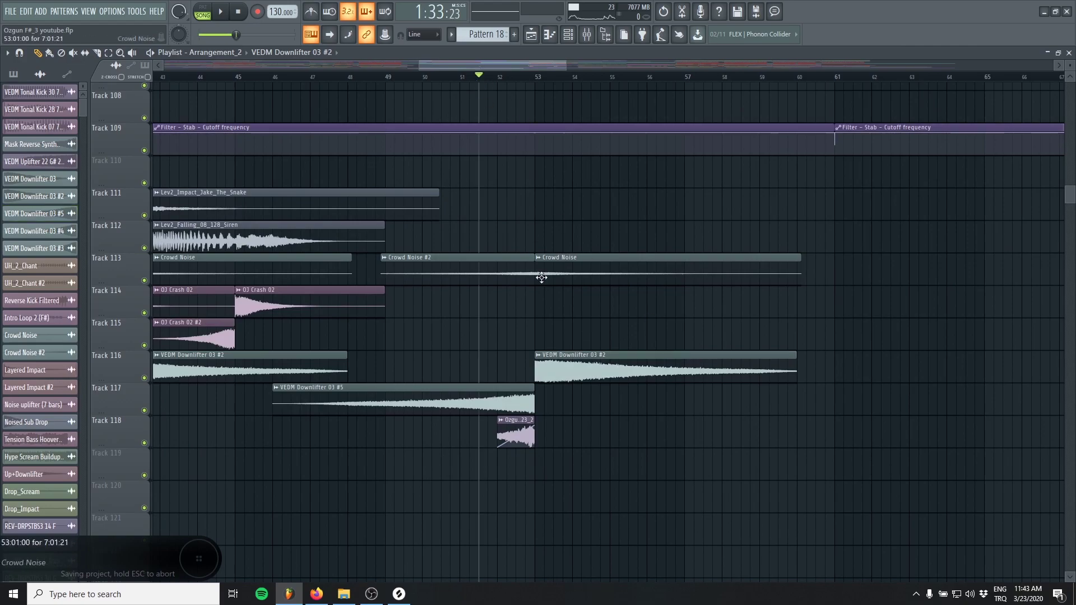
double_click(504, 406)
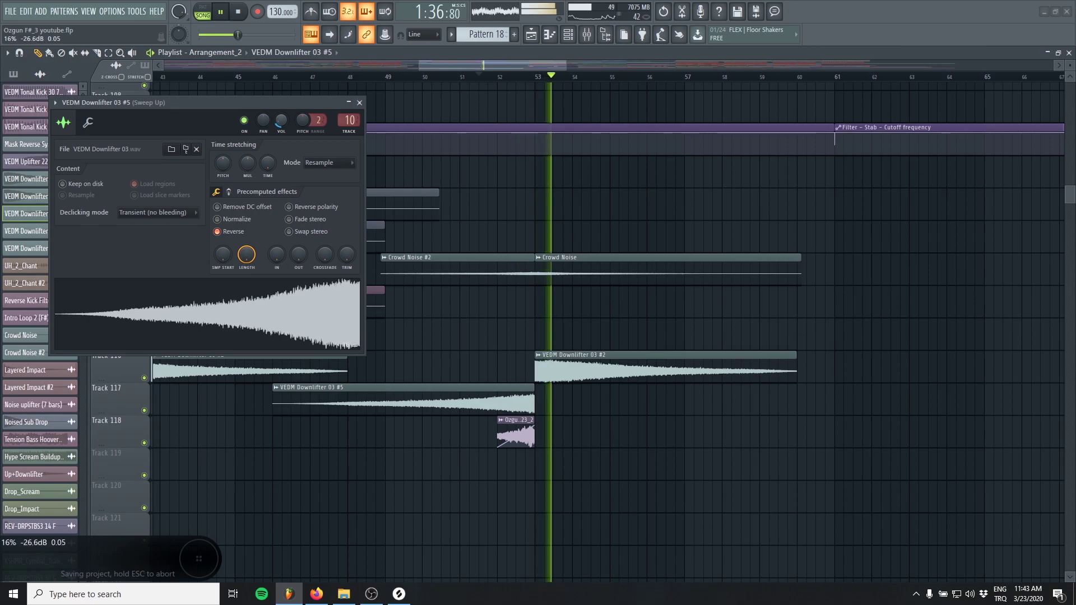
left_click(360, 104)
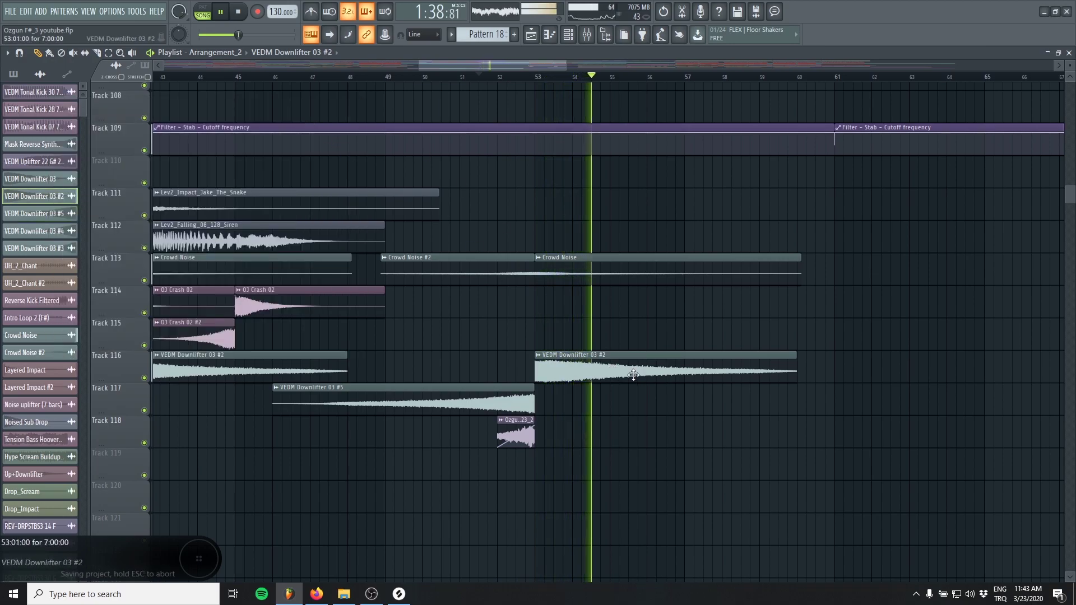
scroll(675, 467, "left", 3)
key("space")
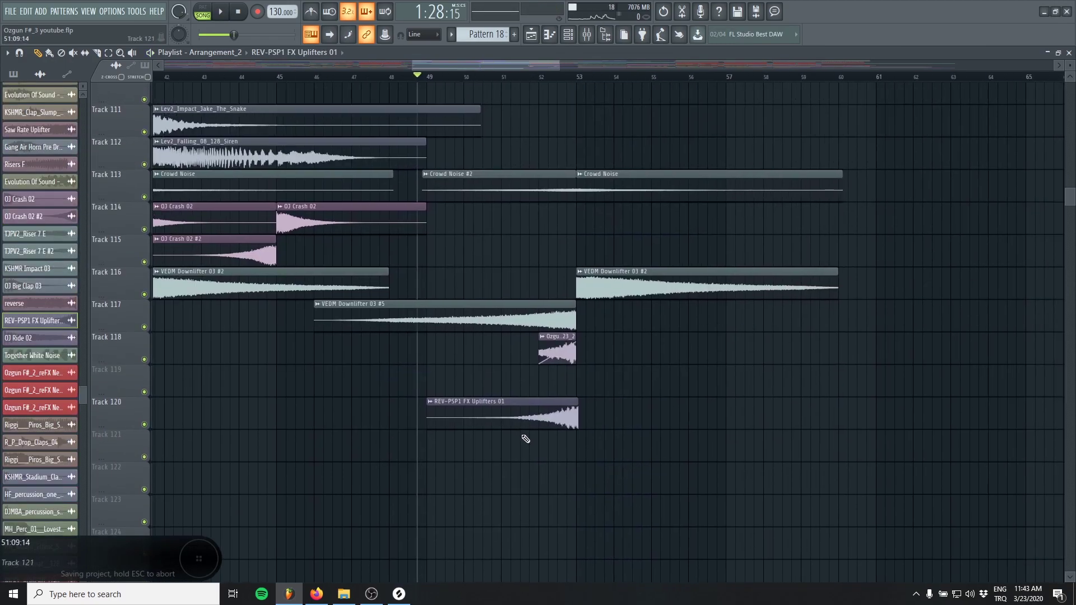
Step: Trim the REV-PSP1 FX Uplifters 01 clip on Track 120 to start at bar 52 and set its channel volume to about 42%
left_click(442, 401)
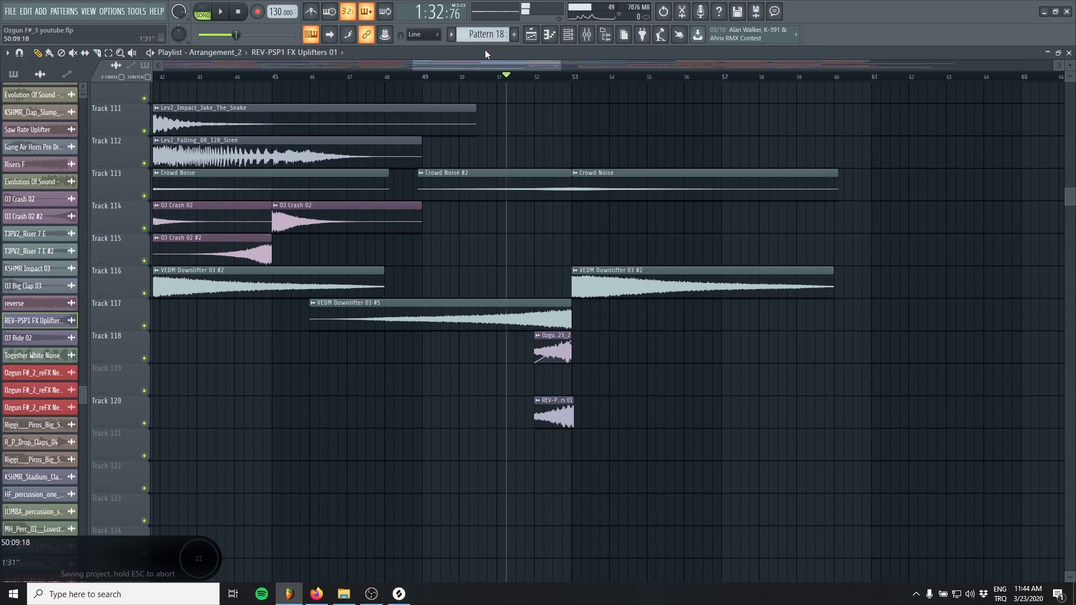
key("space")
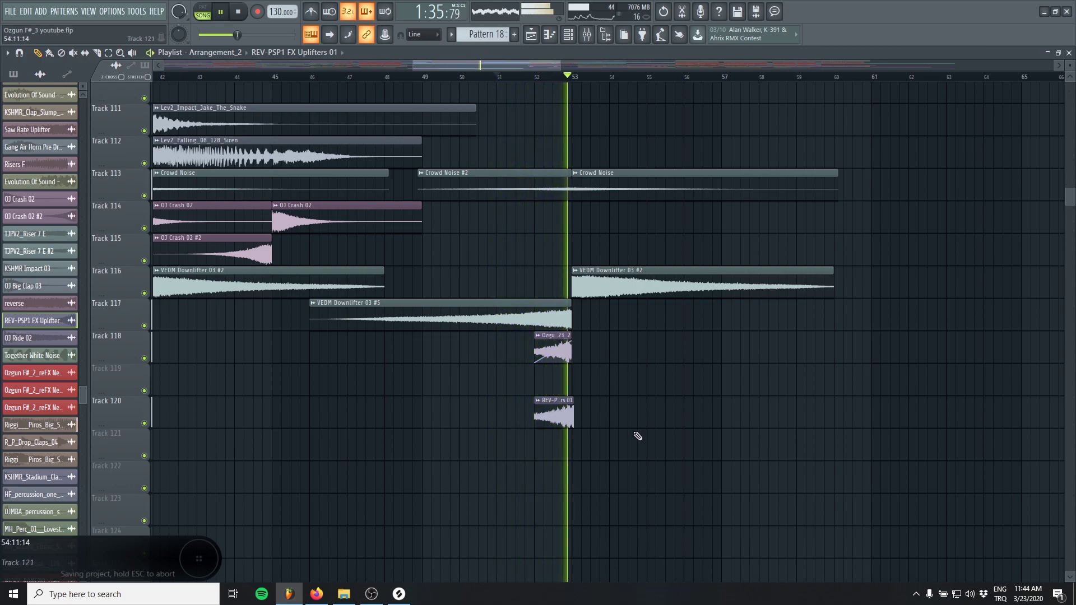
double_click(563, 417)
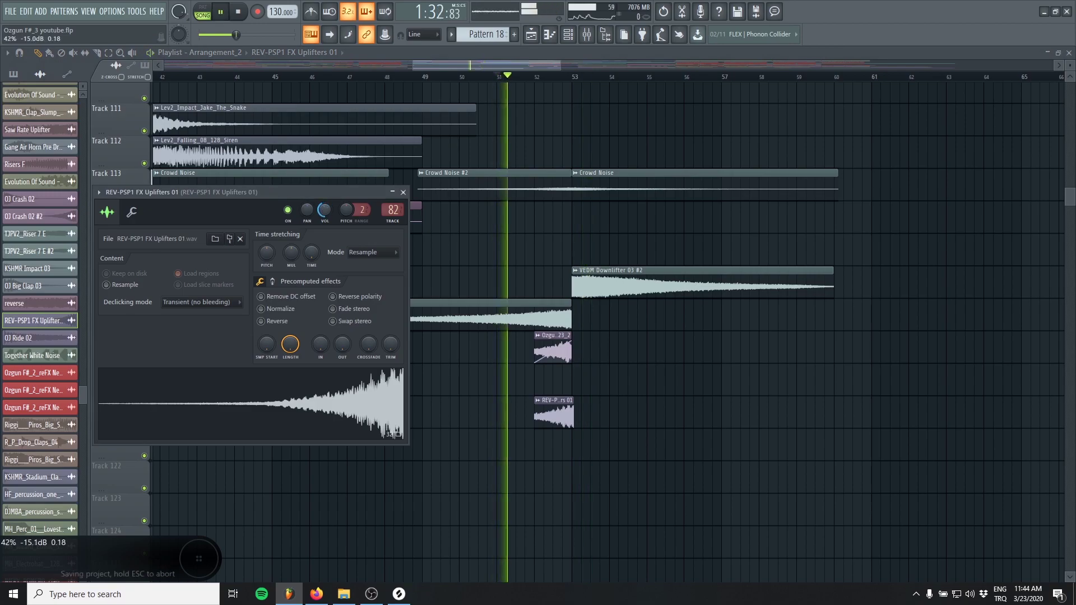
Step: Trim the REV-PSP1 FX Uplifters 01 clip on Track 120 to span exactly one bar, from bar 52 to bar 53
scroll(567, 454, "up", 8)
left_click_drag(638, 424, 615, 424)
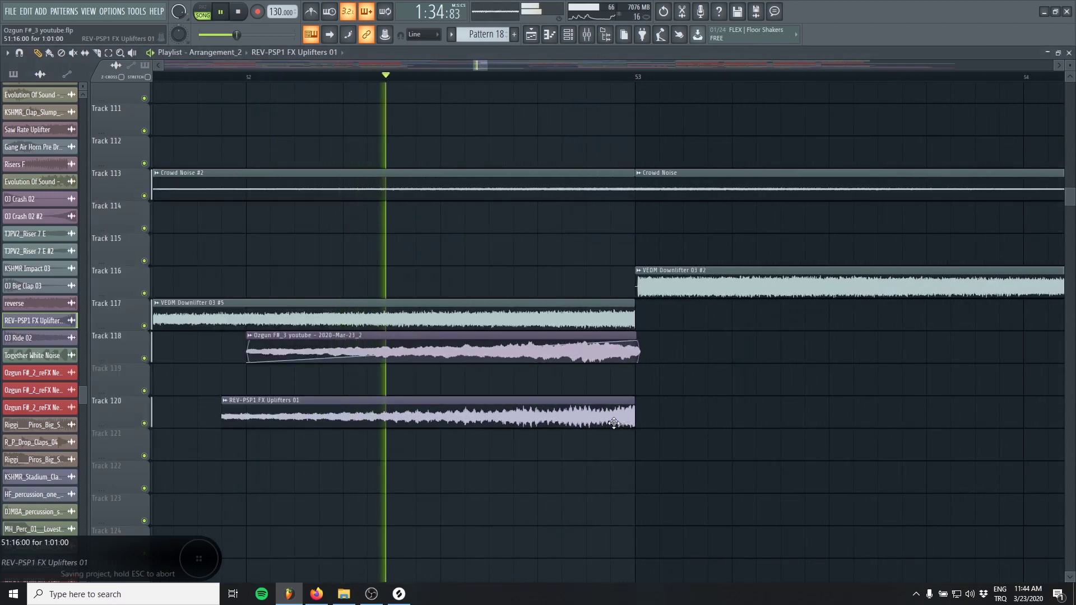
left_click_drag(226, 417, 247, 417)
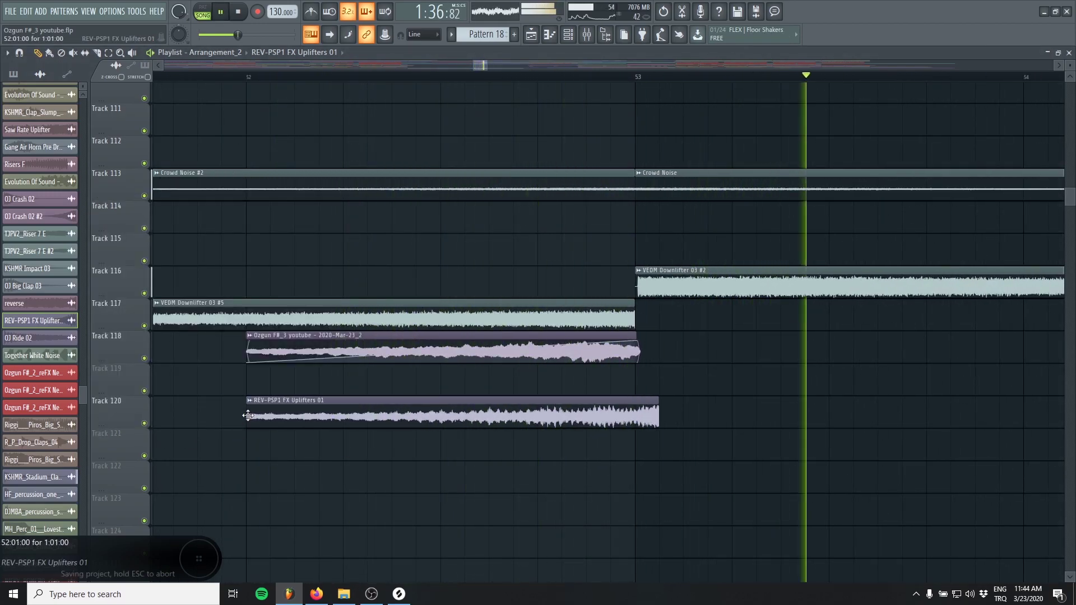
key("ctrl+z")
scroll(297, 418, "down", 2)
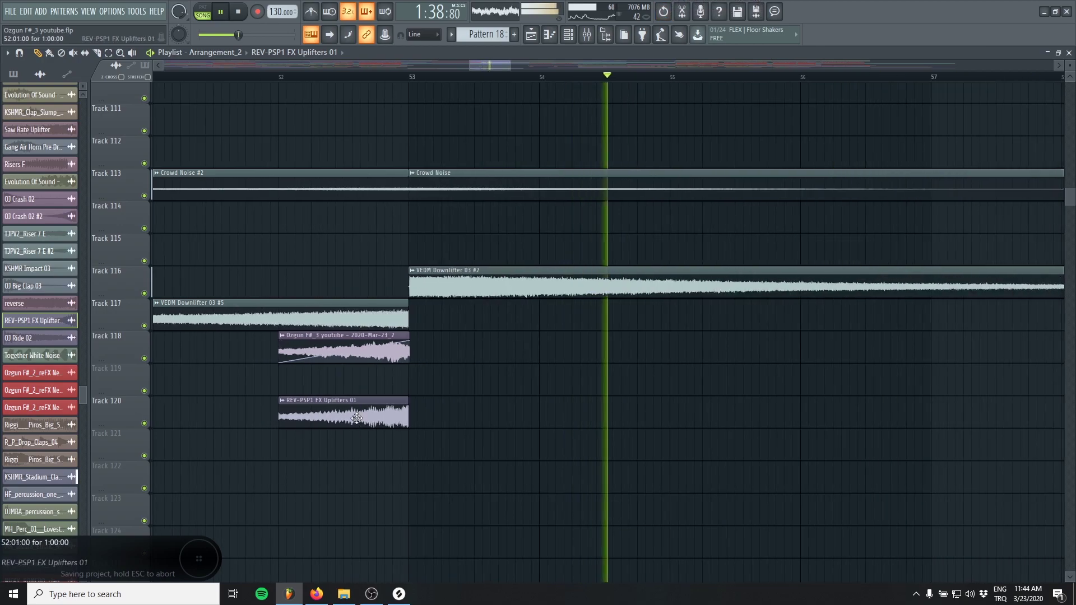
Step: Increase the fade-in of the REV-PSP1 FX Uplifters 01 sample and save the project
double_click(297, 417)
left_click_drag(320, 344, 320, 318)
key("F5")
key("ctrl+s")
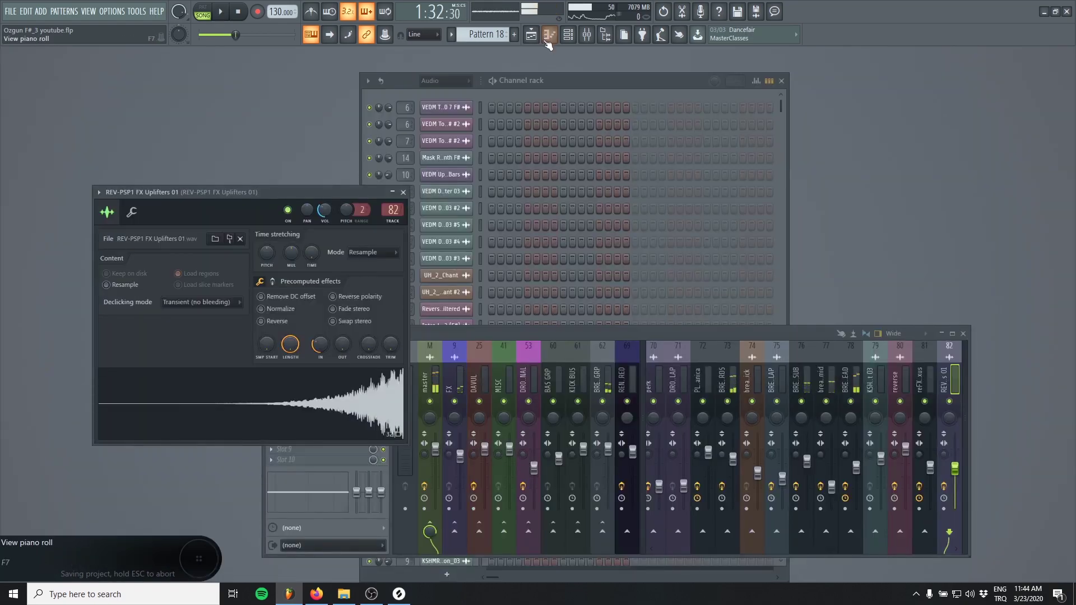
Step: Position the Mask Reverse Synth F# clip on Track 119 from bar 43 to bar 45 and audition the track soloed
key("F5")
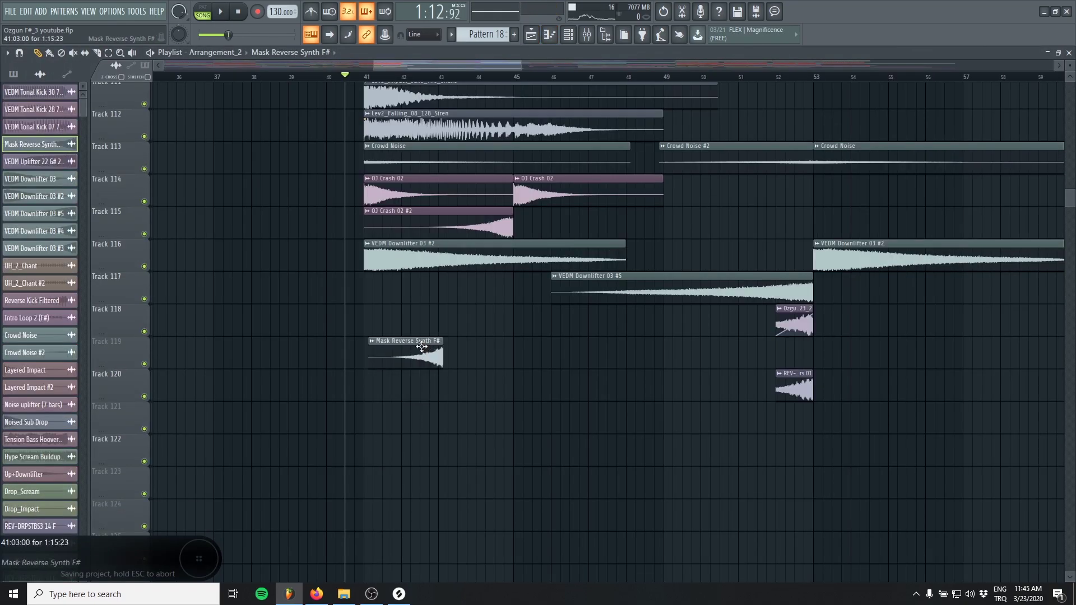
scroll(504, 365, "up", 5)
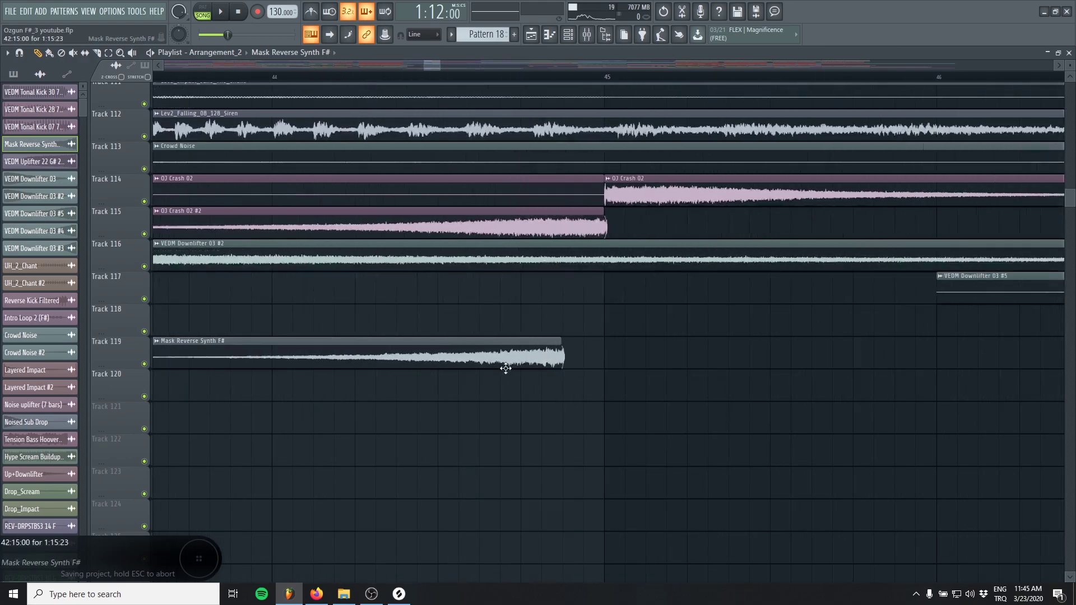
scroll(590, 416, "down", 5)
left_click(497, 330)
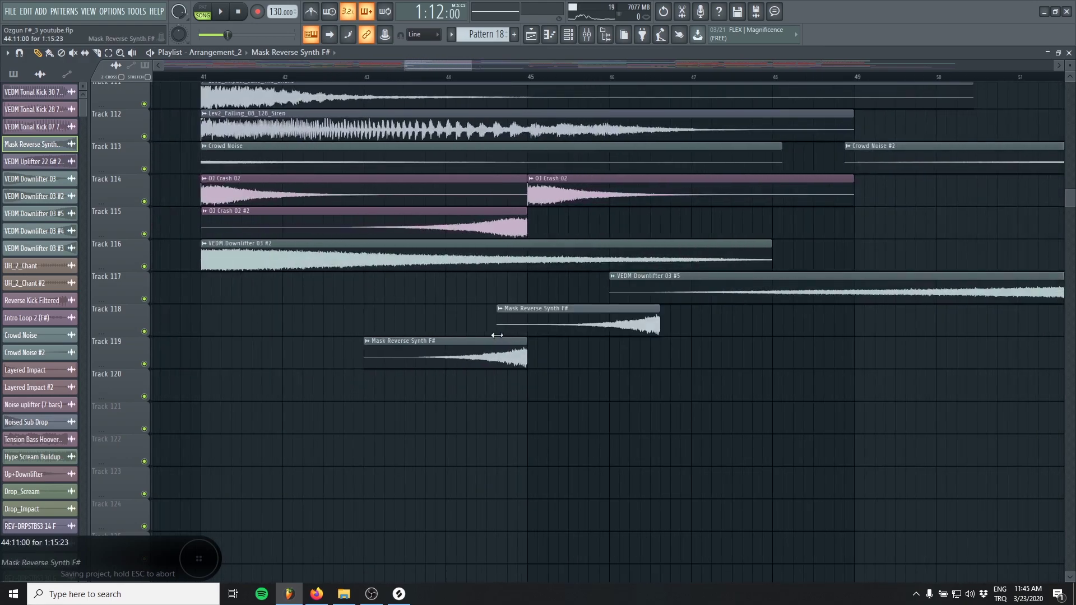
right_click(145, 363)
key("space")
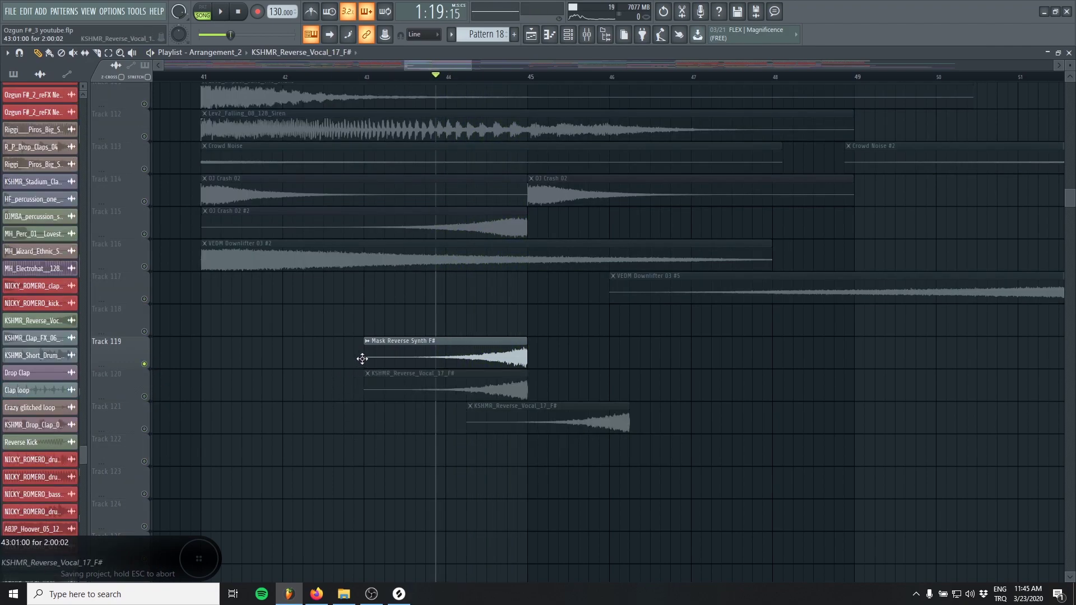
Step: Delete the extra KSHMR_Reverse_Vocal_17_F# clip on Track 121 and play only Tracks 119 and 120 together
right_click(613, 424)
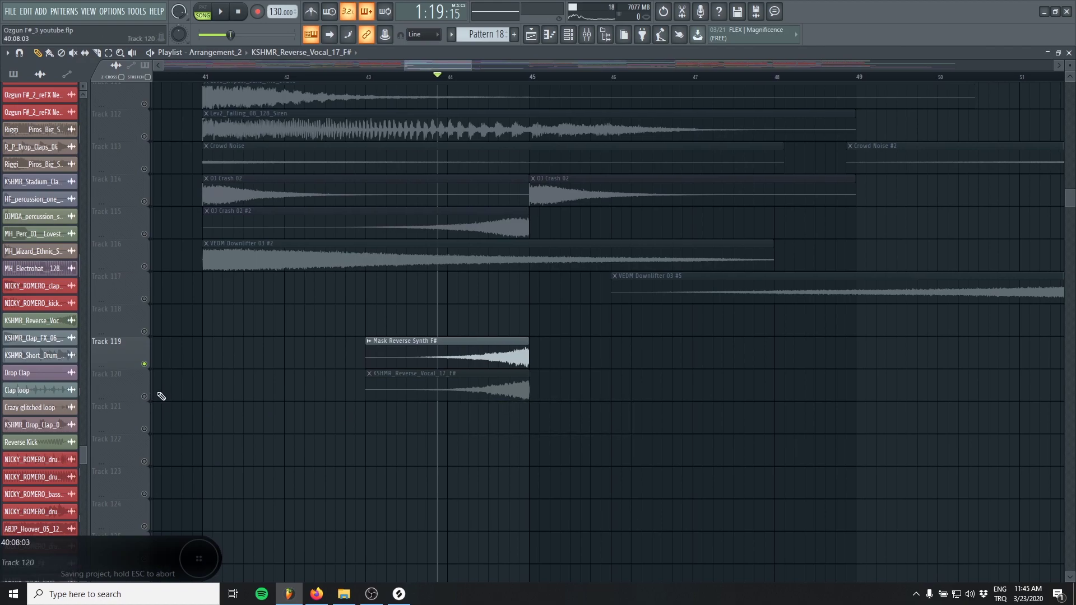
right_click(155, 396)
left_click(147, 399)
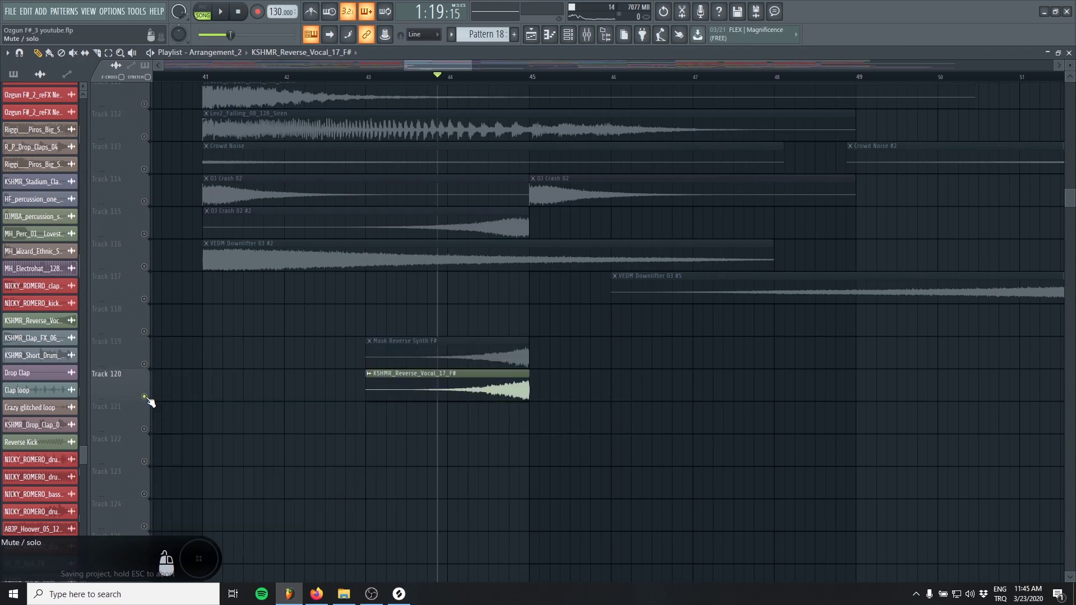
left_click(152, 369)
key("space")
key("space")
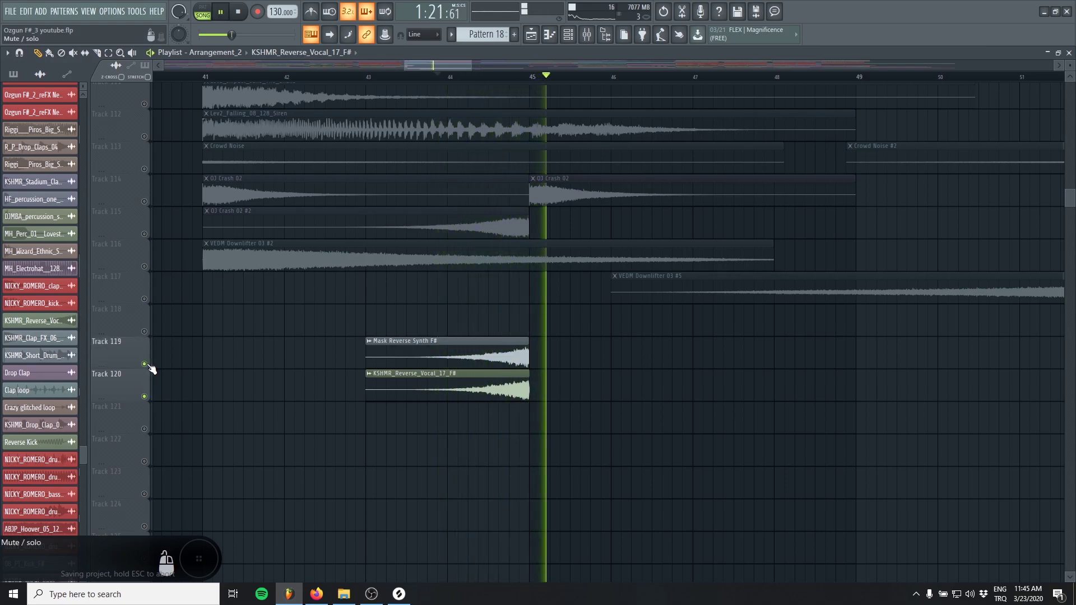
key("space")
Step: Check the KSHMR_Reverse_Vocal_17_F# channel settings and replay the two soloed reversed clips
double_click(468, 388)
double_click(485, 345)
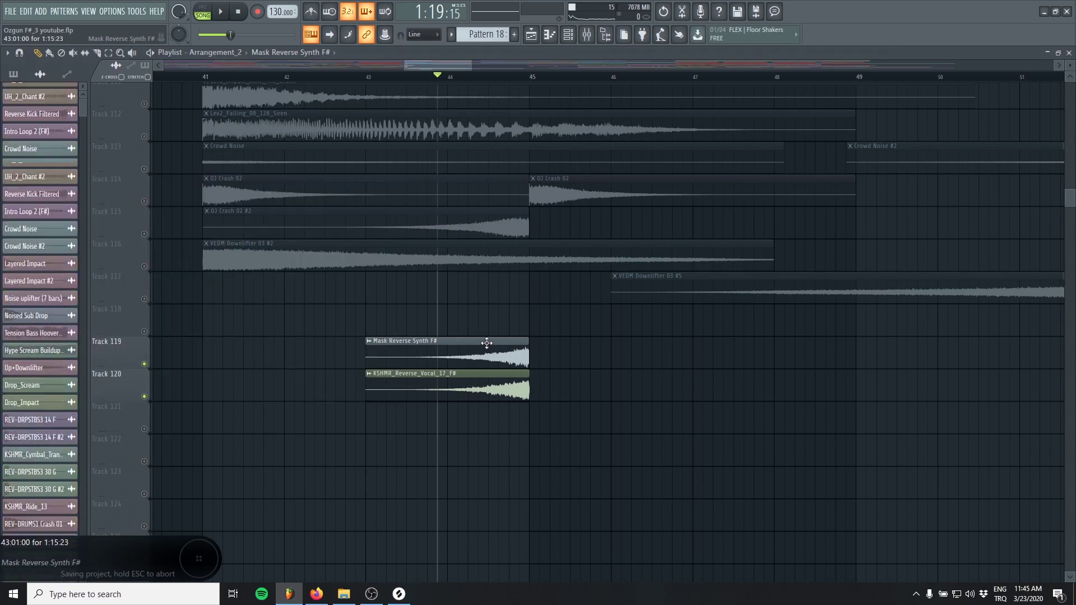
double_click(469, 387)
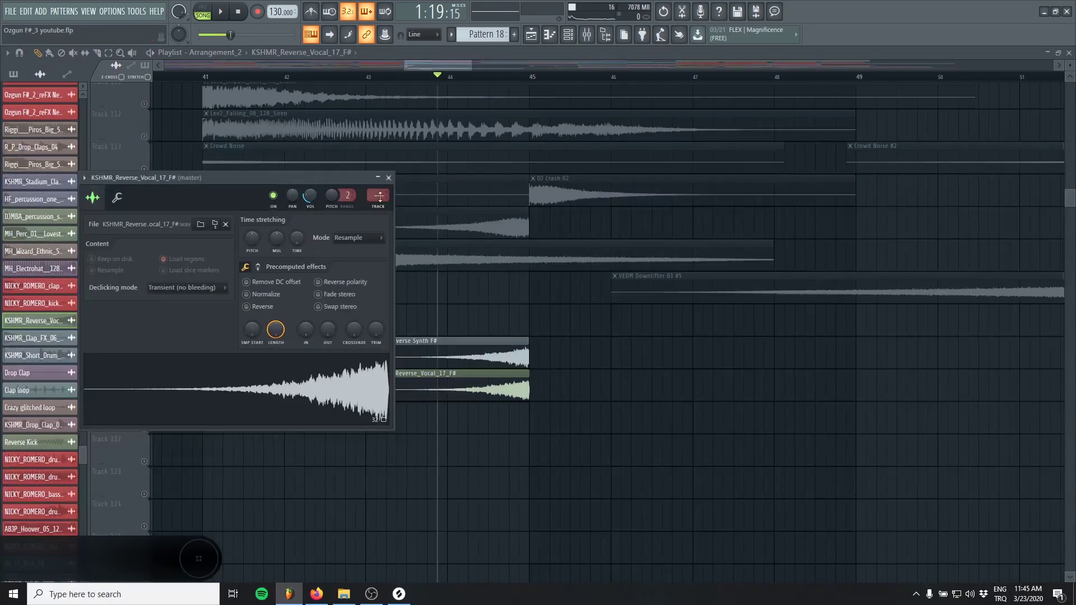
left_click(389, 178)
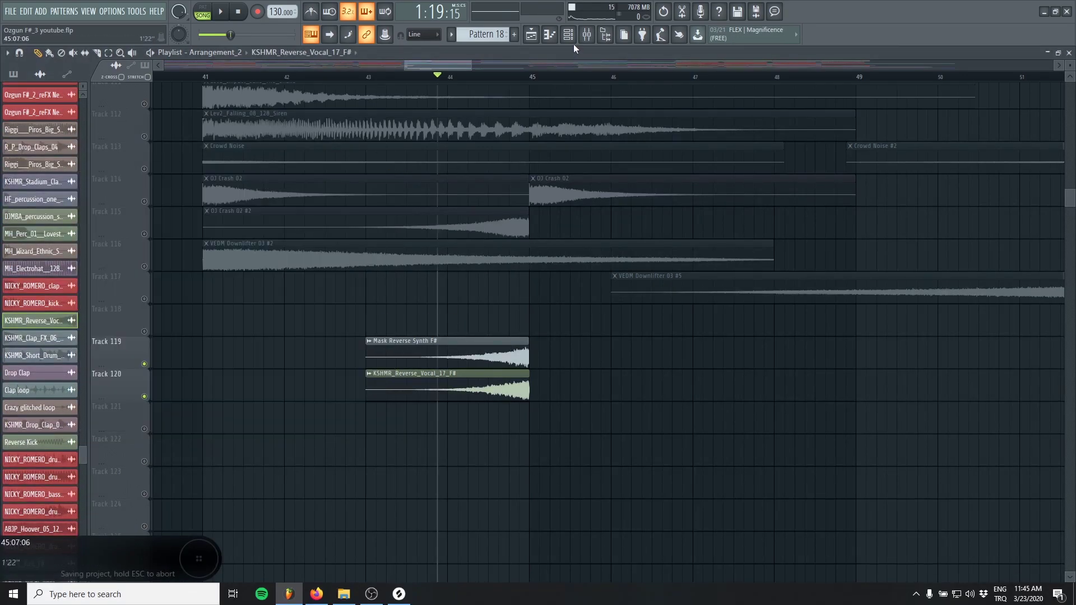
key("F9")
key("F9")
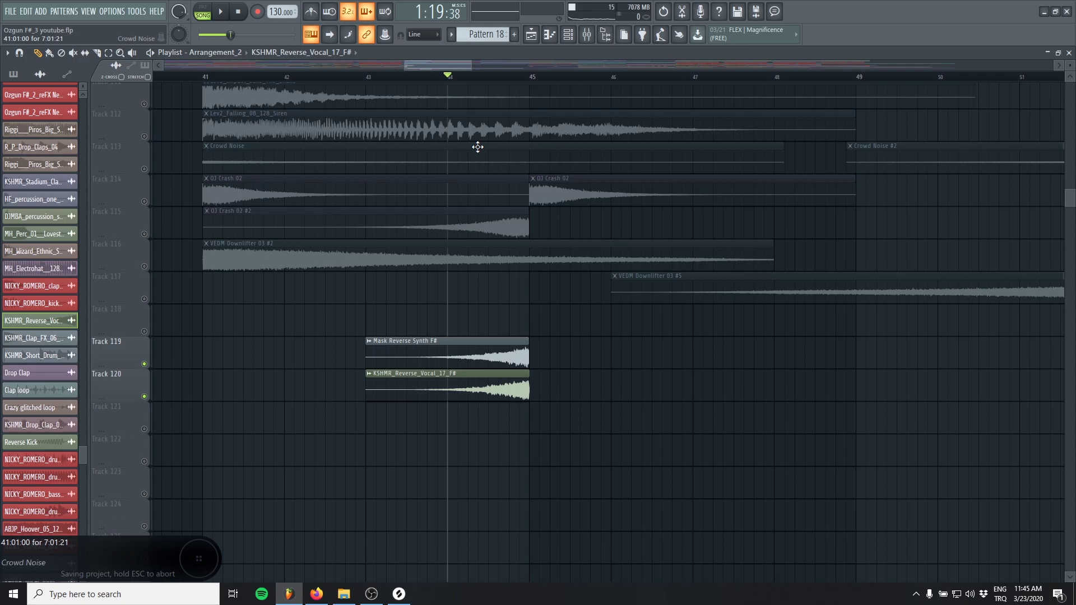
key("space")
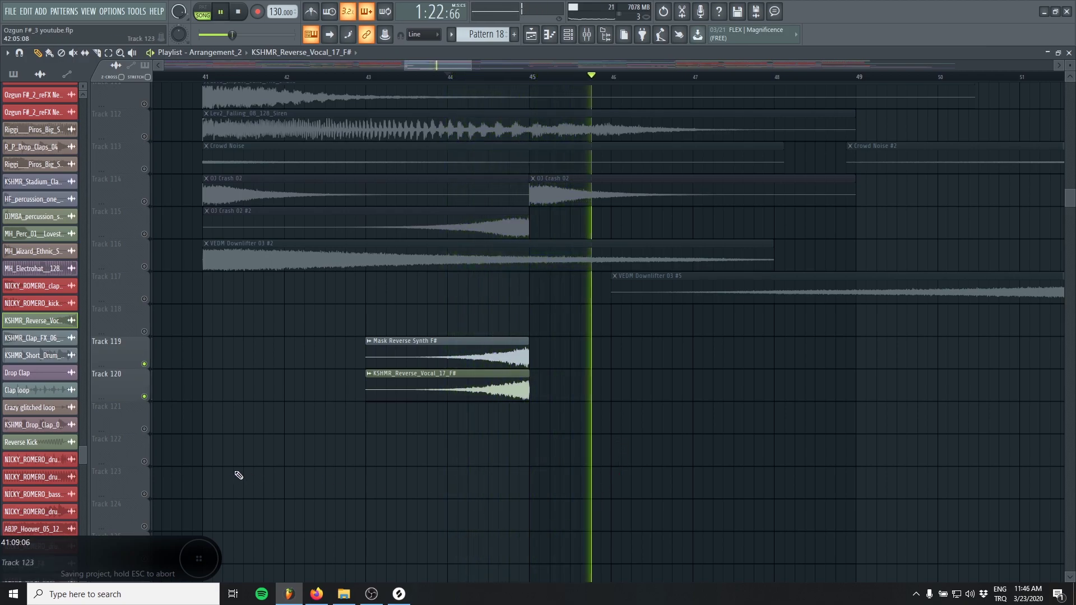
Step: Restore all muted tracks and listen to the full arrangement from bar 41
right_click(144, 364)
right_click(144, 364)
left_click(202, 76)
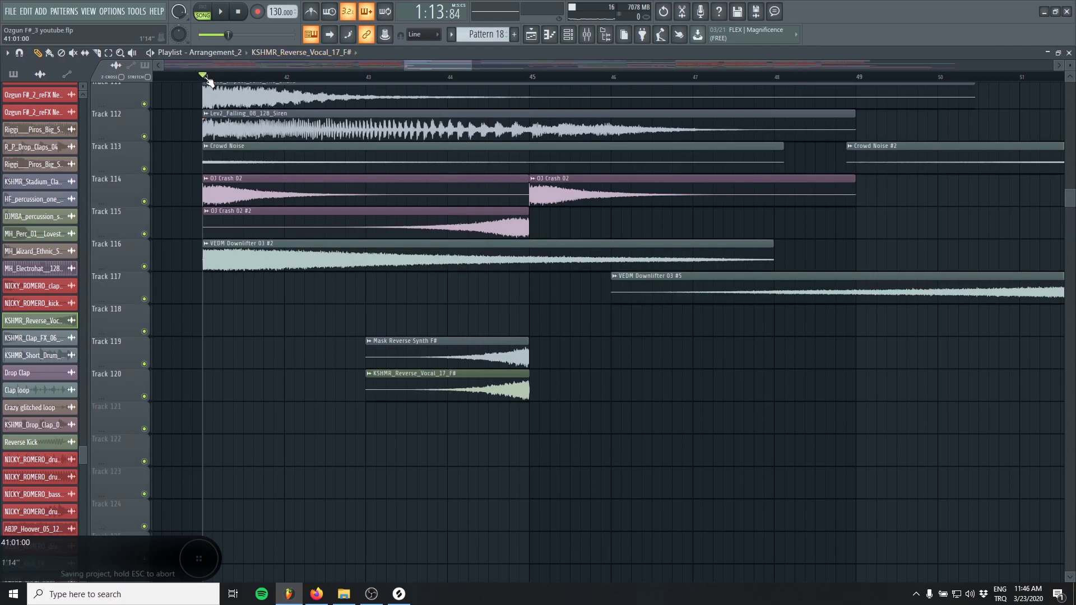
key("space")
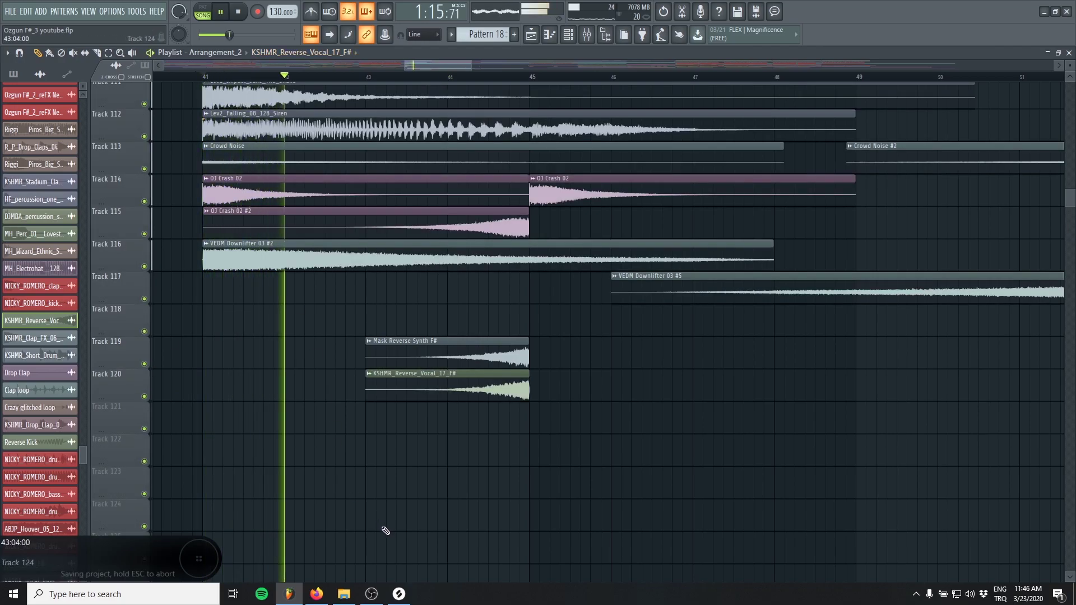
scroll(385, 531, "up", 1)
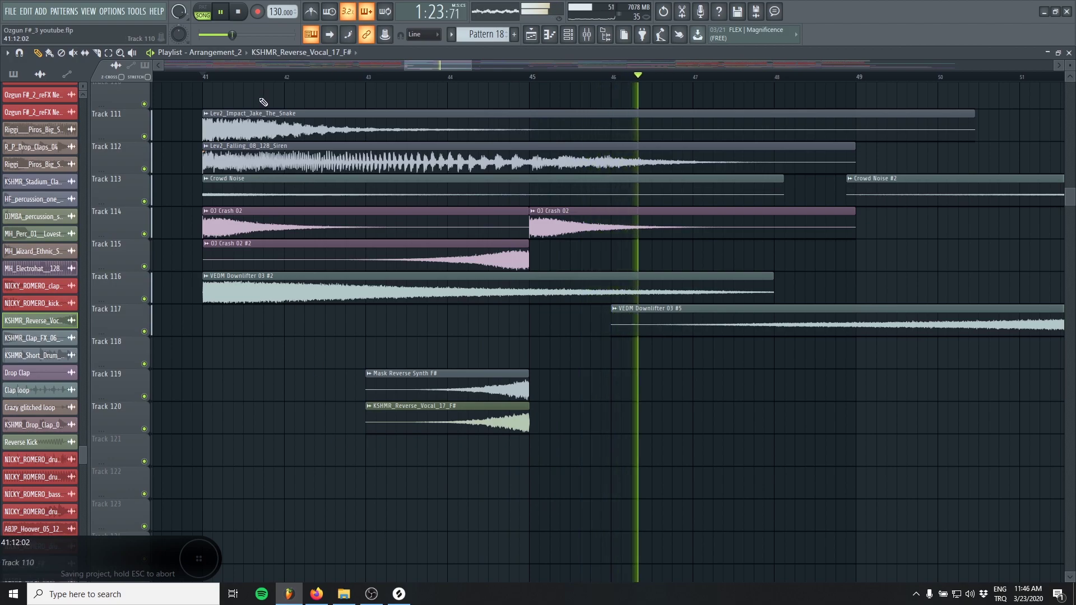
key("space")
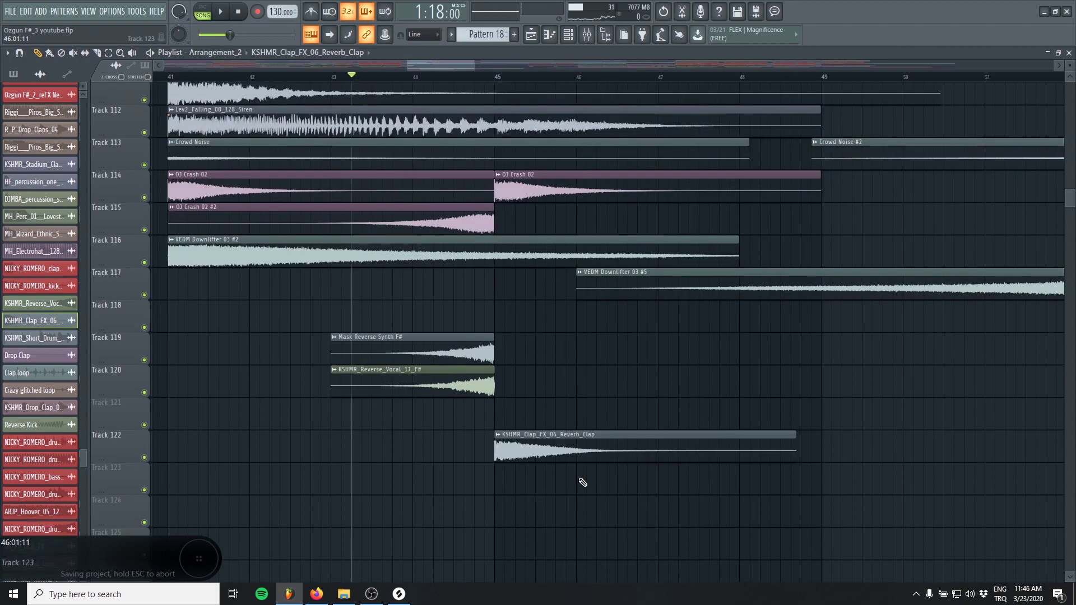
Step: Check the channel settings of the KSHMR_Clap_FX_06_Reverb_Clap clip on Track 122 and listen to it within the arrangement
mouse_move(567, 448)
left_mouse_down()
mouse_move(593, 331)
mouse_move(586, 428)
mouse_move(567, 448)
left_mouse_up()
double_click(566, 449)
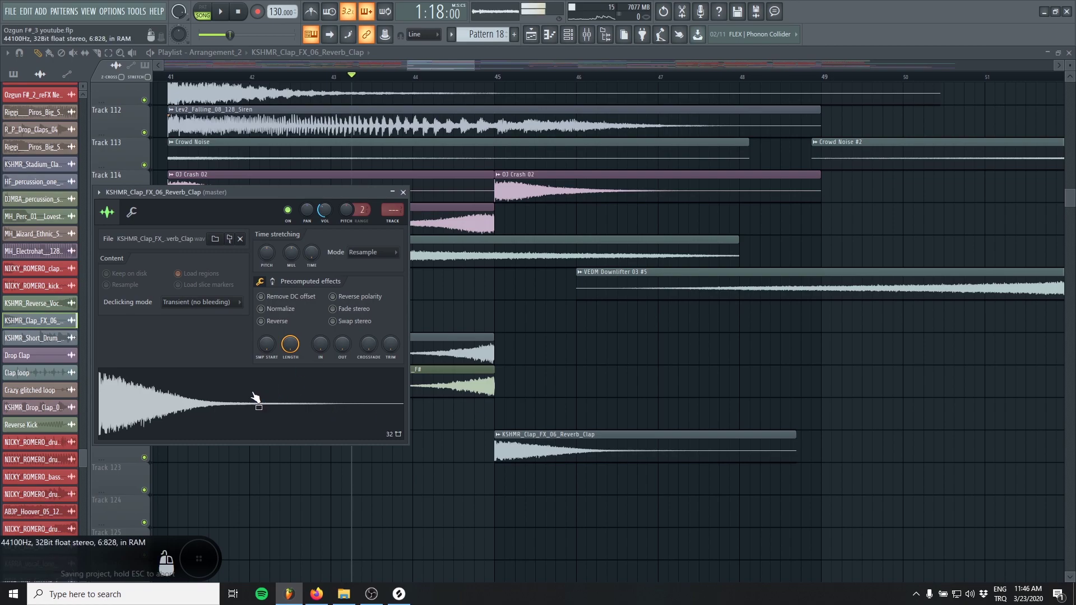
left_click(372, 78)
key("space")
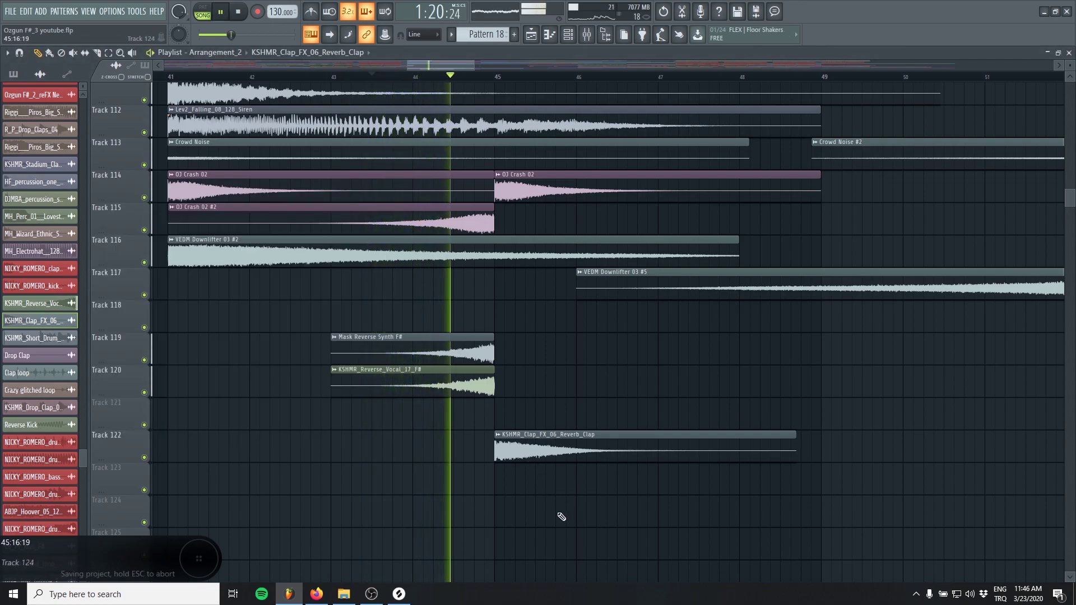
left_click_drag(562, 517, 469, 533)
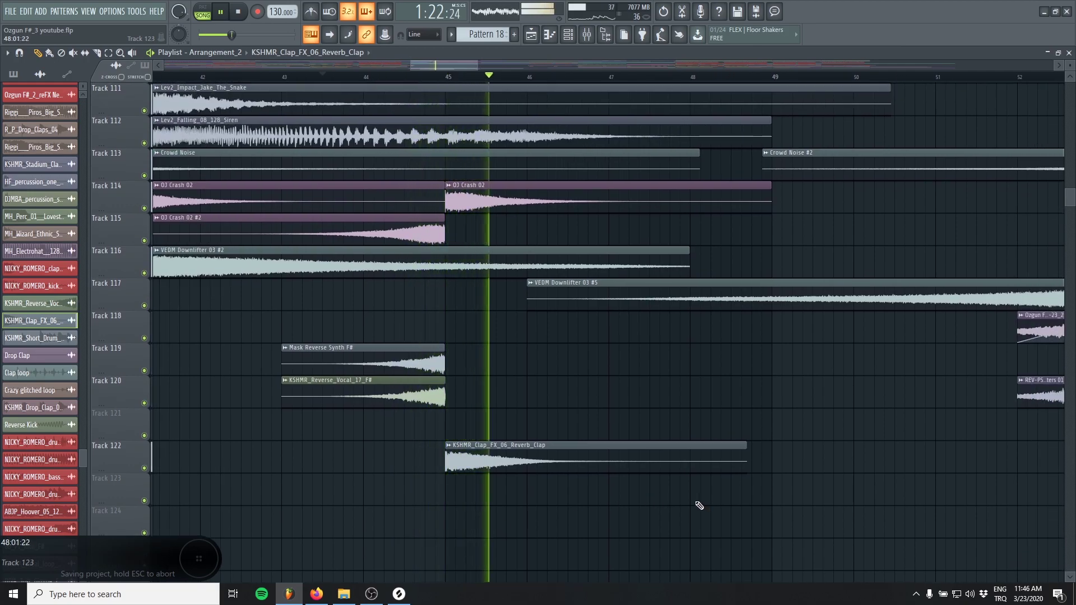
double_click(680, 456)
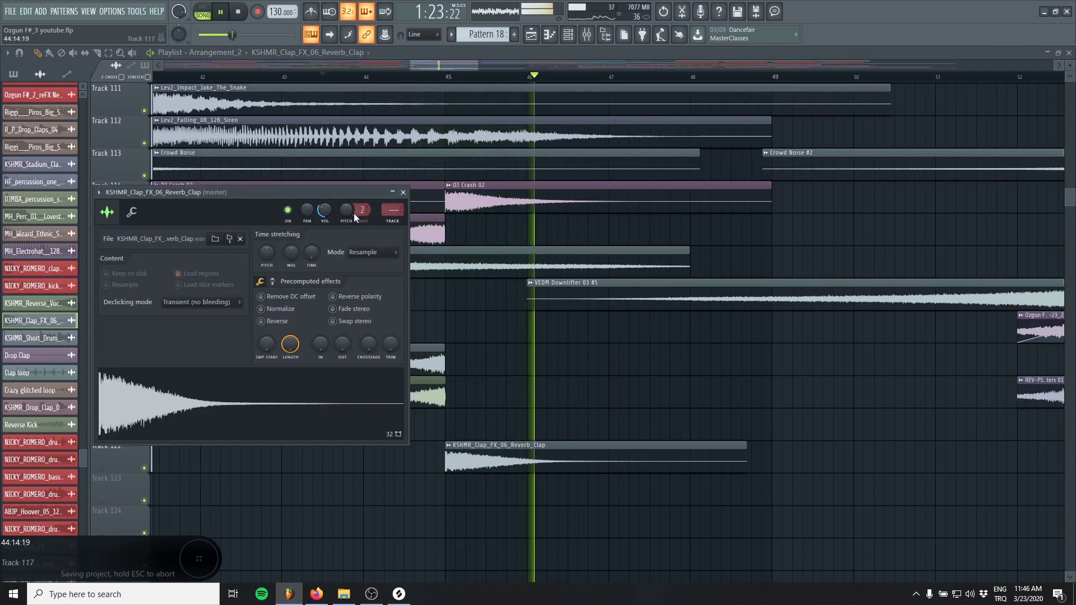
left_click(402, 193)
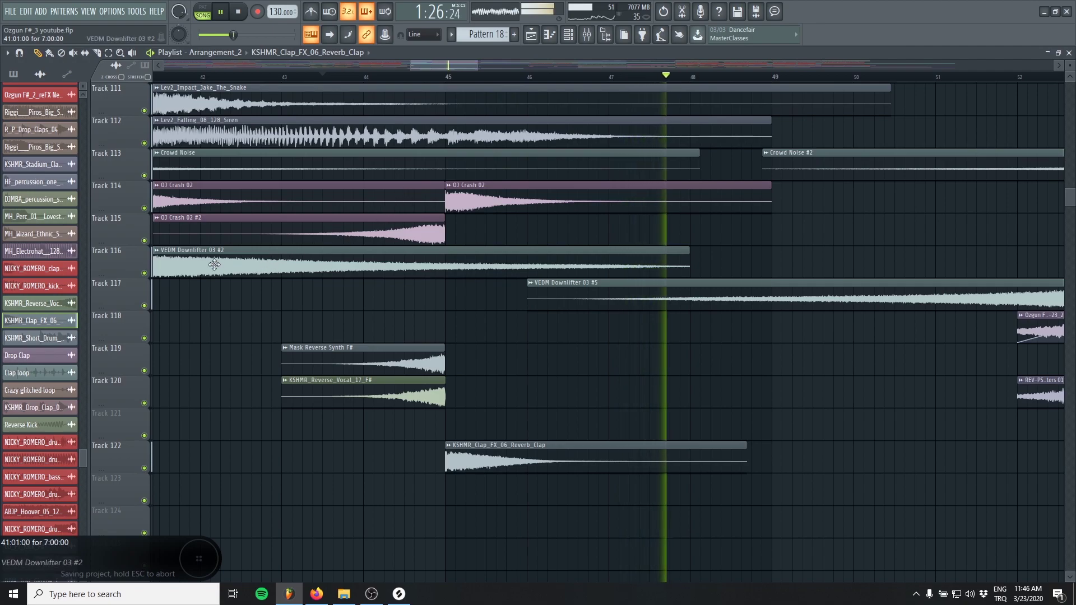
Step: Copy the VEDM Downlifter 03 #2 clip on Track 116 to bar 45 and listen to it in context
left_click_drag(214, 264, 507, 256)
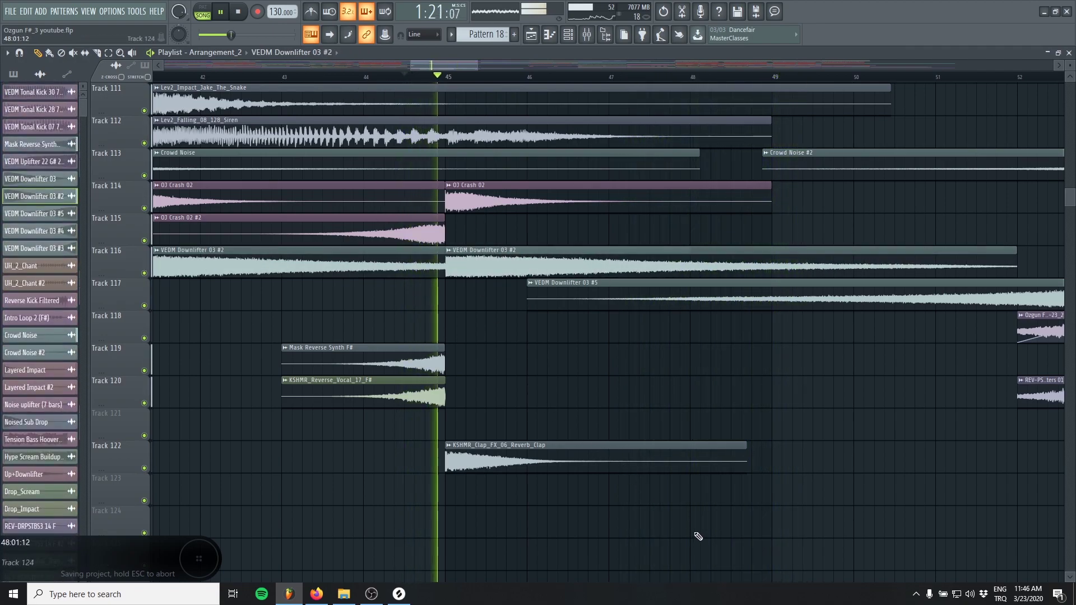
scroll(621, 466, "down", 2)
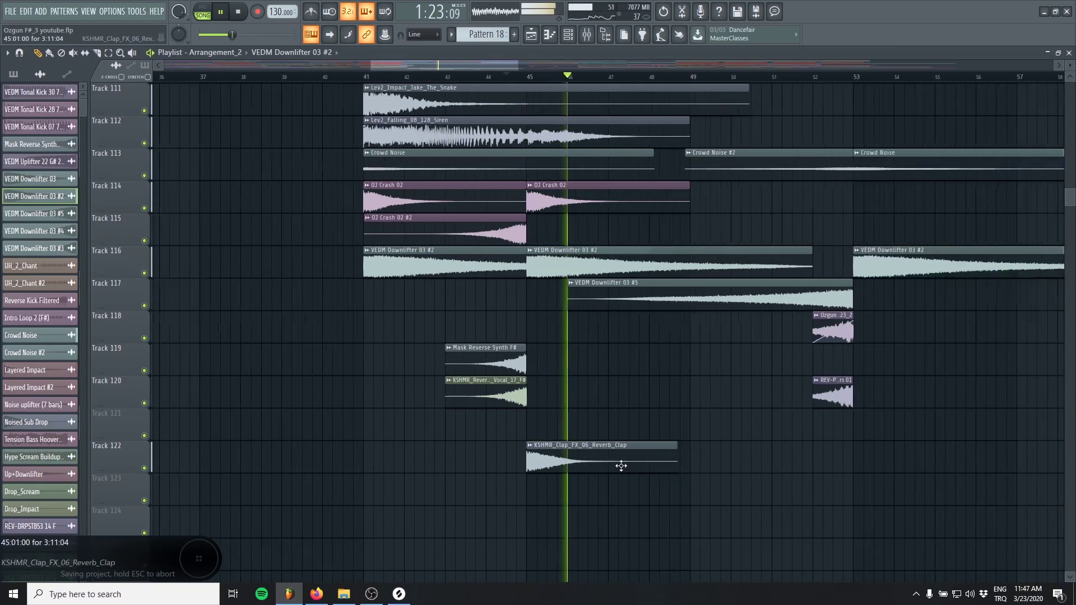
Step: Move the REV-PSP1 uplifter to Track 123 and copy the reversed synth and vocal clips on Tracks 119 and 120 to end at bar 53
left_click_drag(621, 466, 502, 492)
left_click_drag(358, 380, 306, 417)
left_click_drag(610, 422, 626, 507)
left_click_drag(360, 331, 600, 409)
left_click_drag(890, 448, 699, 438)
left_click(700, 438)
right_click(708, 438)
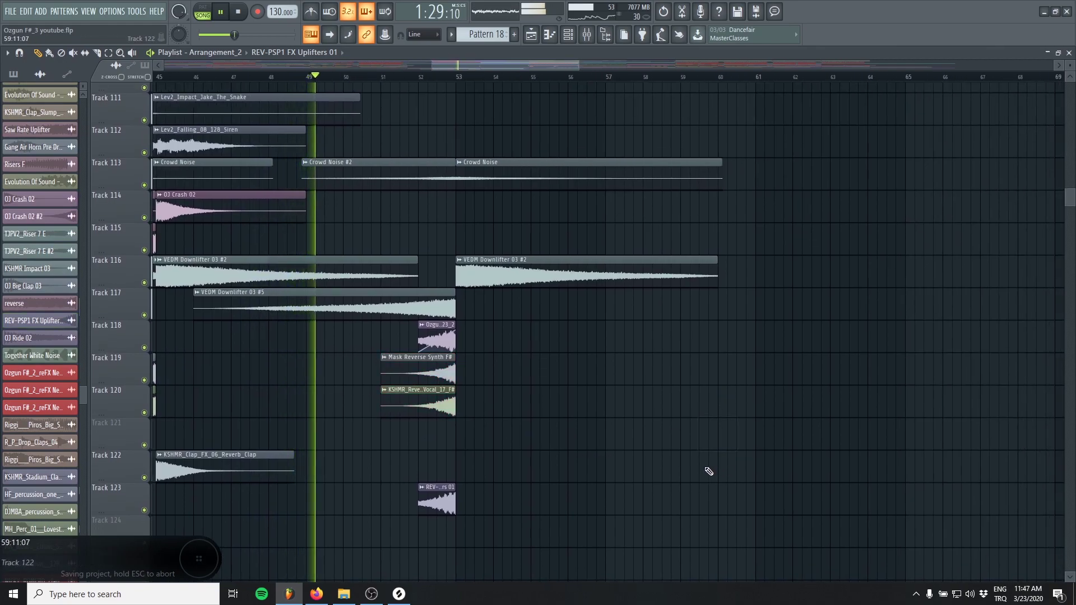
left_click_drag(607, 435, 717, 494)
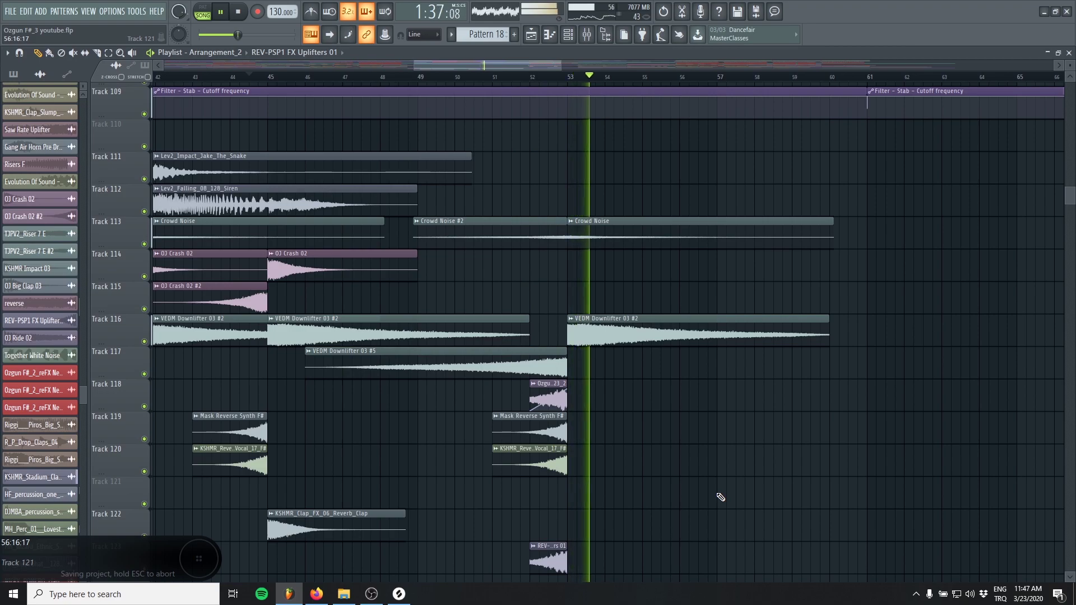
Step: Copy the reverb clap on Track 122 to bar 53 and place TJPV2_Riser 7 E on Track 124 starting at bar 45
key("space")
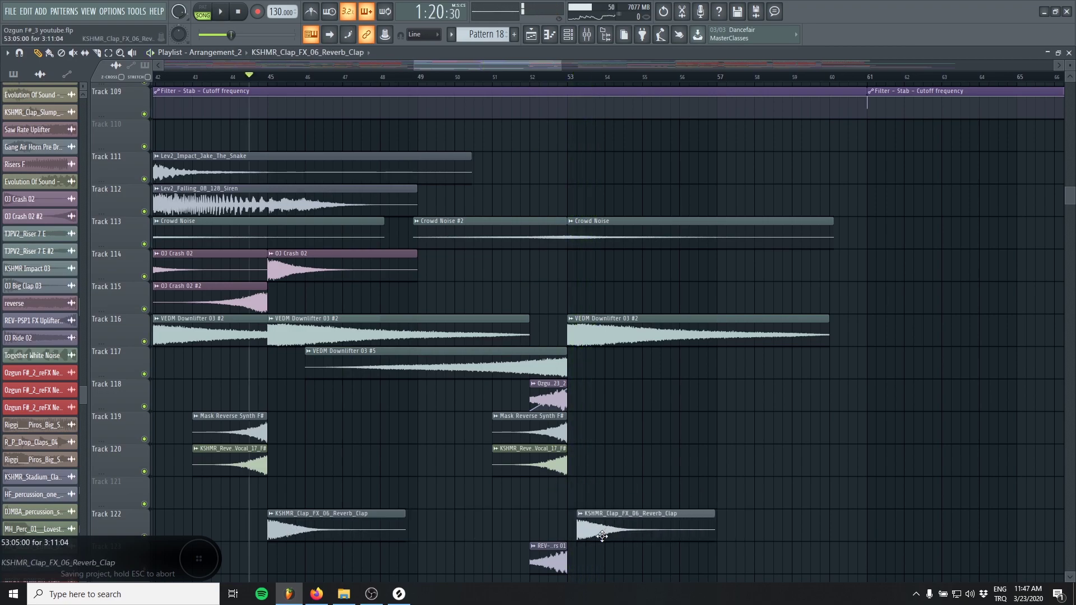
left_click(482, 443)
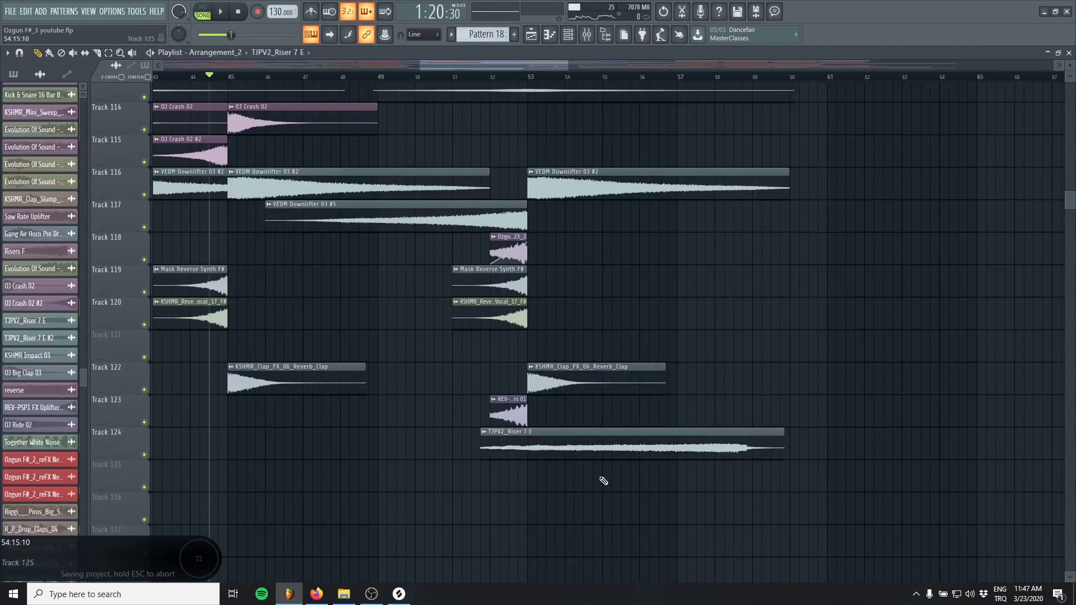
left_click_drag(530, 439, 299, 439)
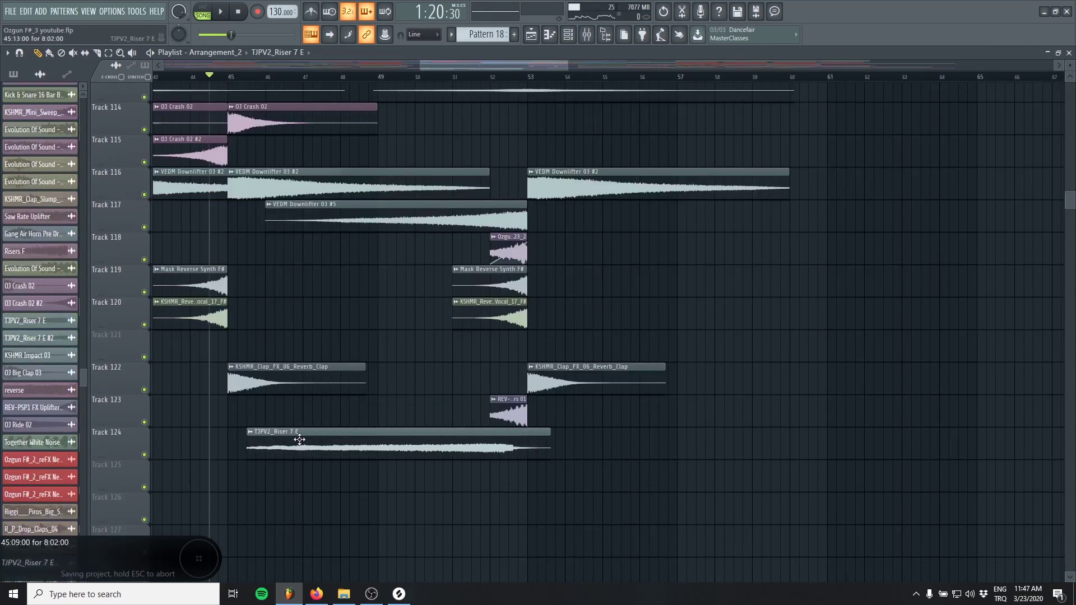
left_click_drag(332, 272, 503, 252)
left_click_drag(848, 238, 775, 300)
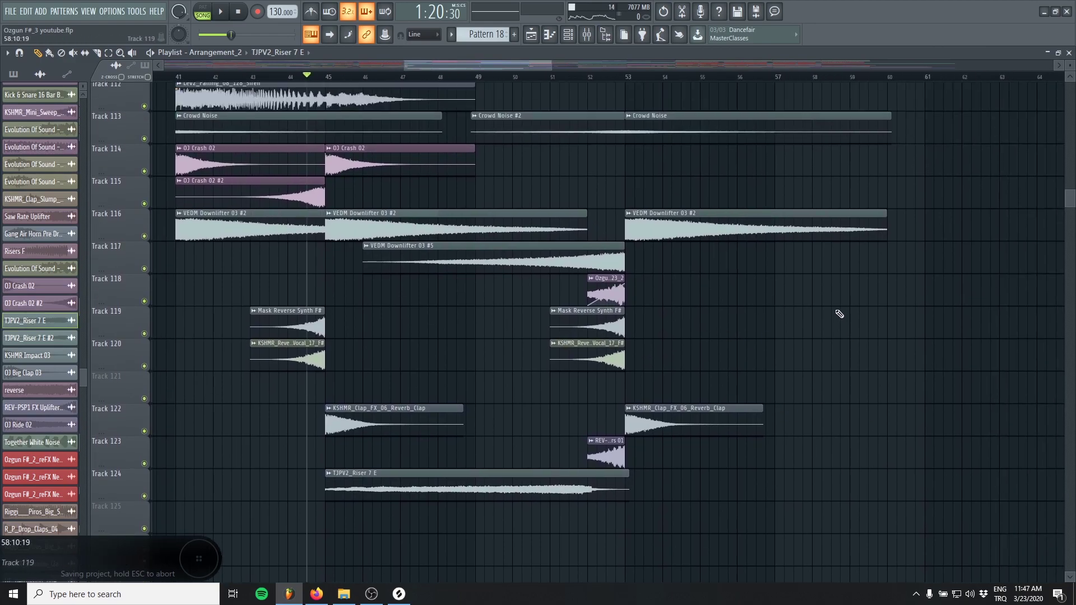
Step: Play the arrangement from just before bar 49 and audition the riser on Track 124 soloed
left_click(466, 77)
key("space")
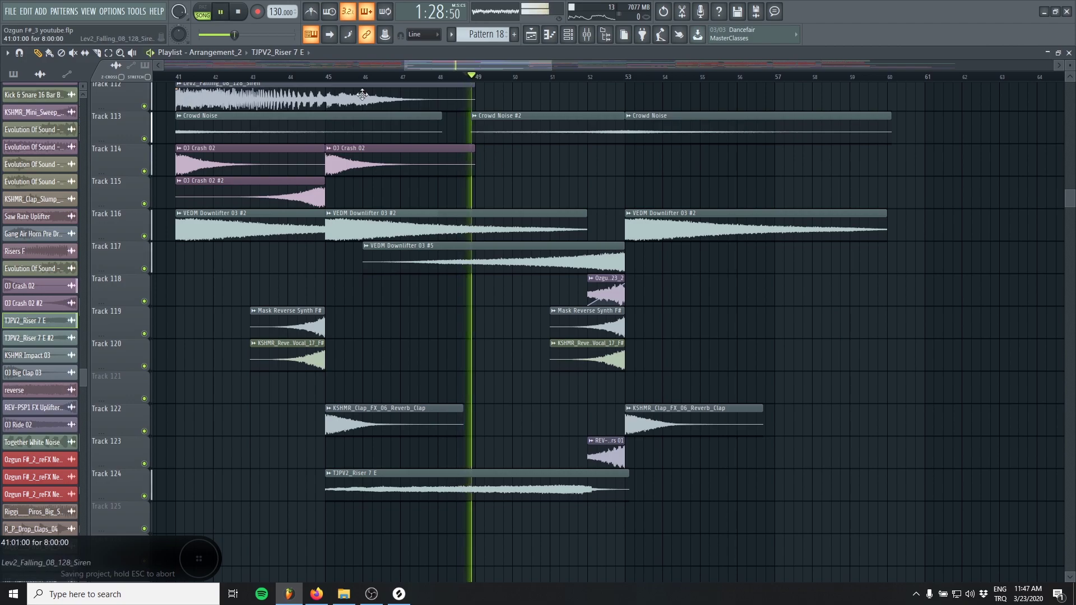
key("space")
right_click(150, 496)
right_click(145, 496)
key("space")
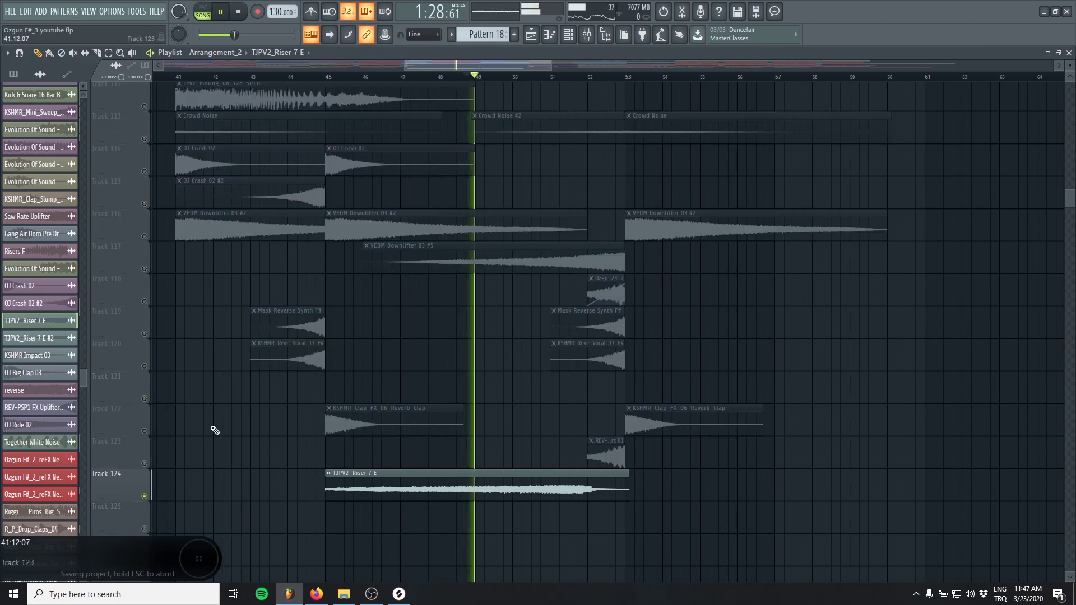
Step: Place sm101_tfx_rising_8bar_02 on Track 125 starting at bar 45 and audition it soloed against the riser on Track 124
left_click(550, 77)
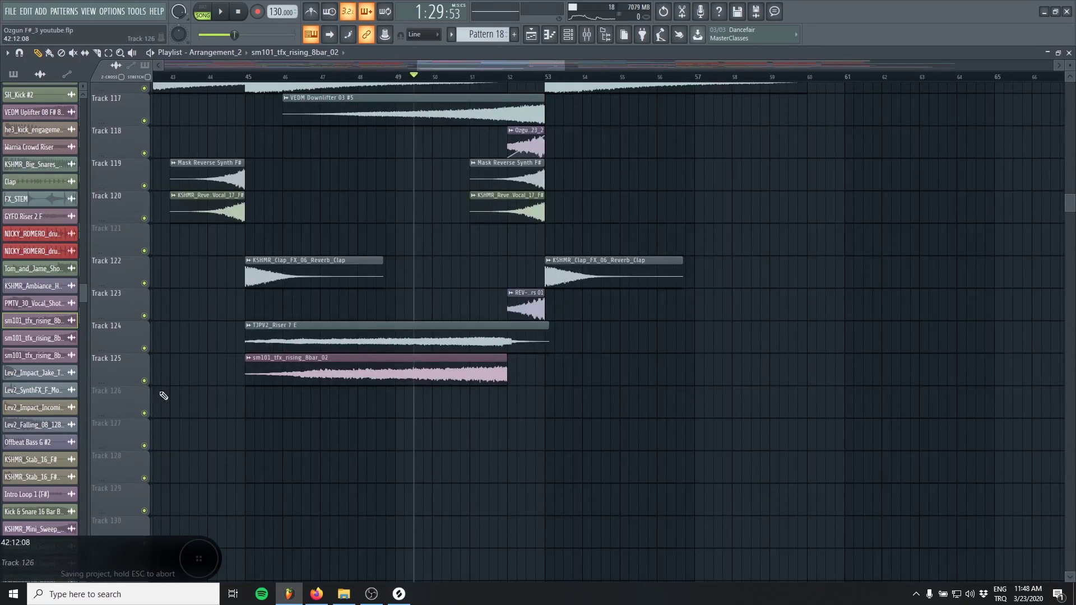
right_click(144, 381)
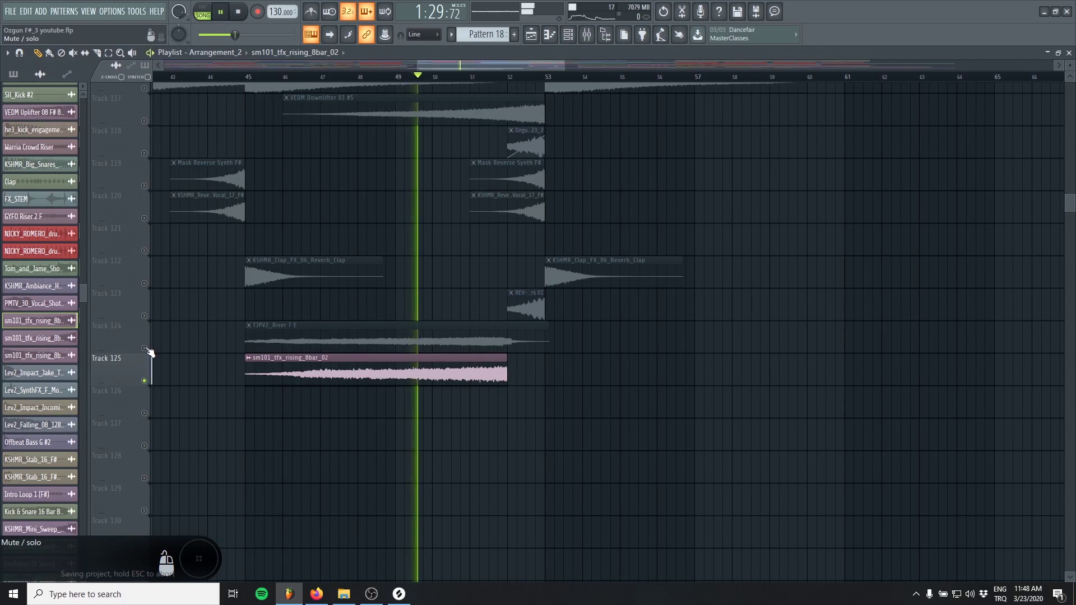
right_click(144, 347)
right_click(144, 381)
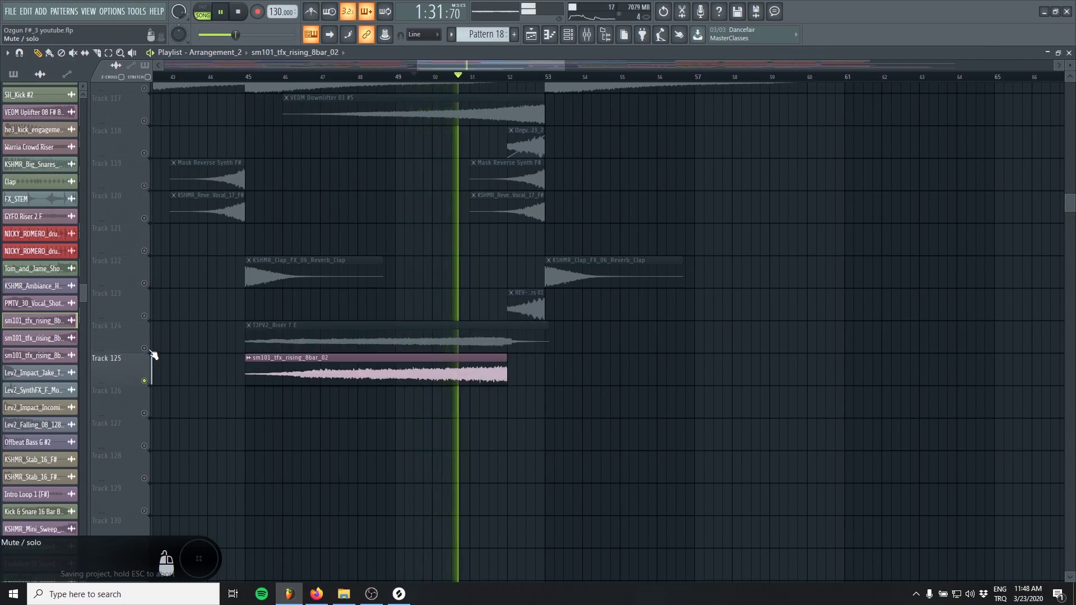
left_click(147, 349)
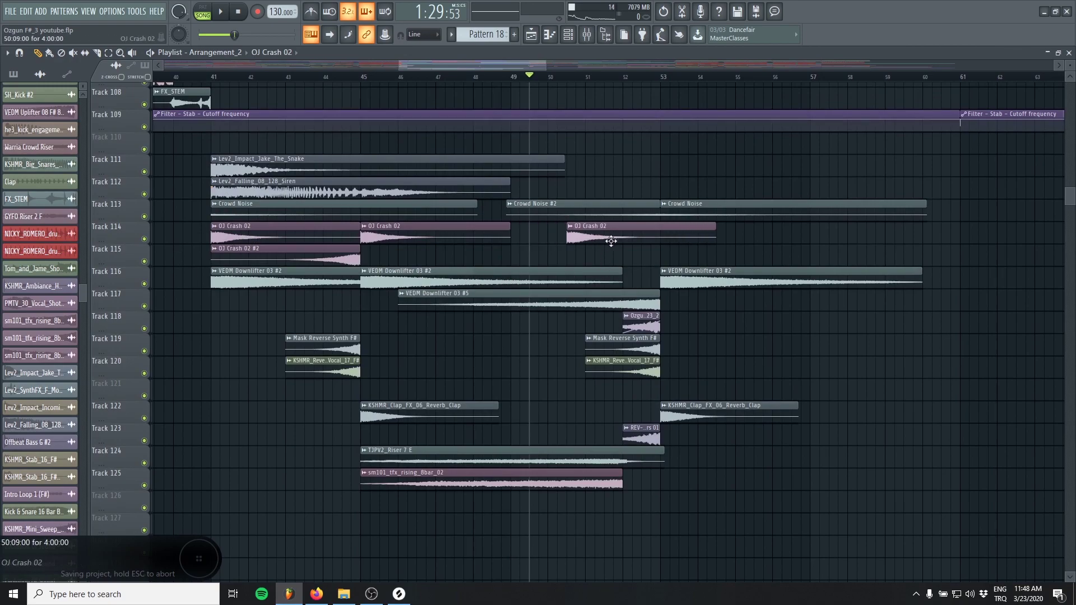
Step: Place OJ Crash 02 at bar 53 with the reversed OJ Crash 02 #2 leading into it from bar 49, combining the crashes on Track 114
left_click(557, 242)
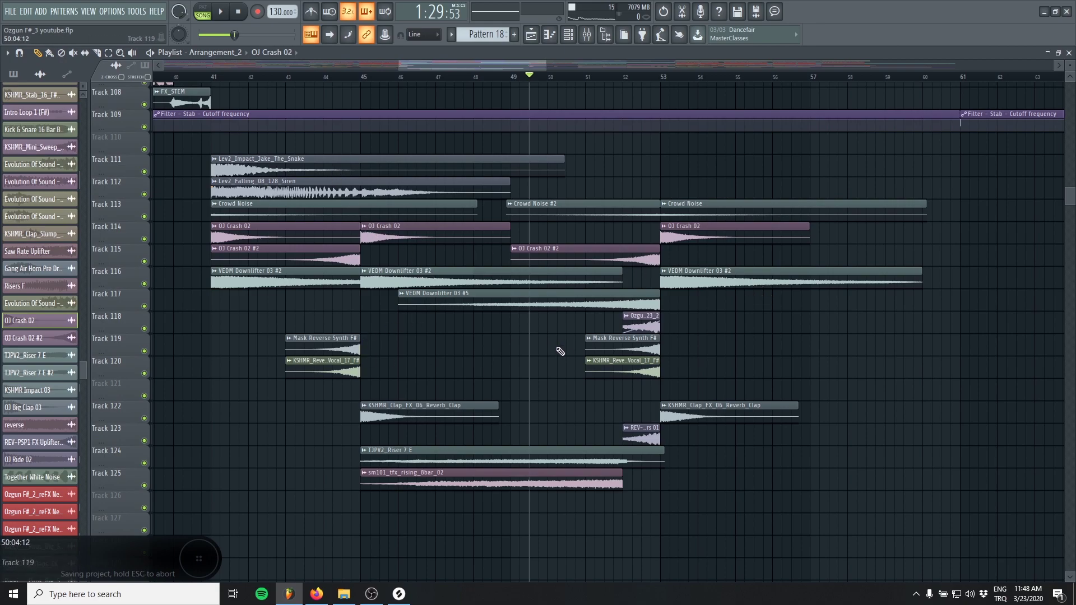
scroll(560, 351, "down", 1)
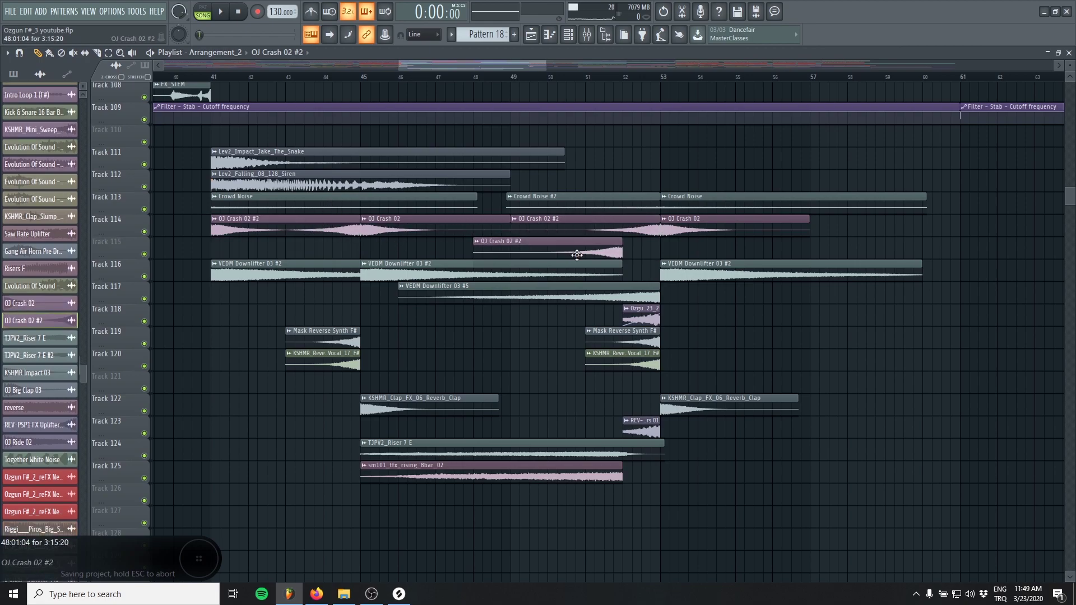
left_click_drag(577, 255, 598, 256)
left_click_drag(821, 296, 661, 242)
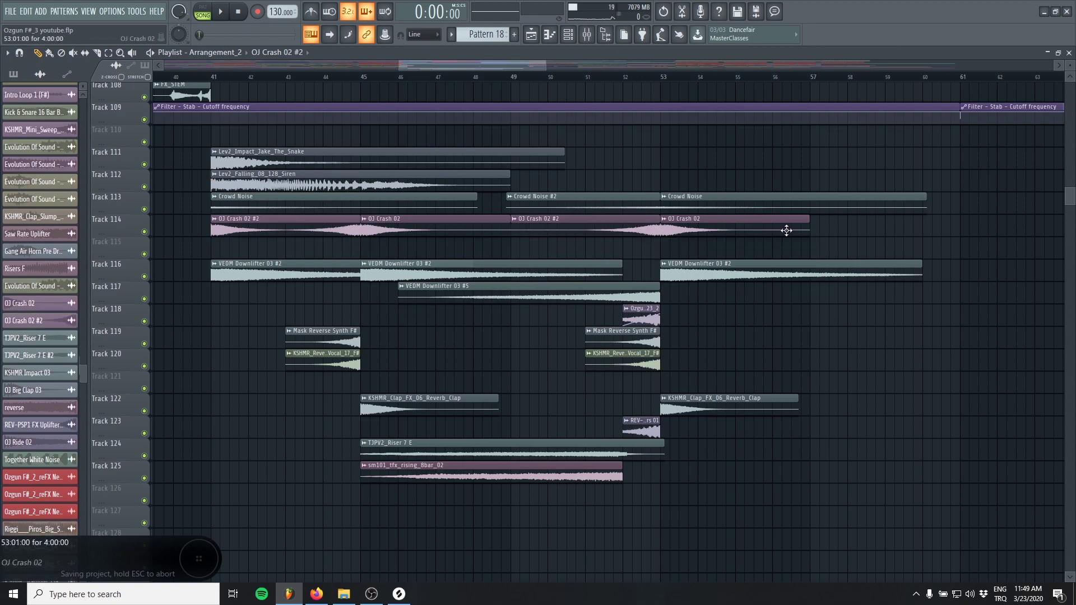
Step: Copy the reversed and normal crash pair on Track 114 to bars 57 and 61, and the clips on Tracks 118 to 120 to end at bar 61
left_click_drag(778, 230, 616, 240)
left_click_drag(728, 228, 1030, 216)
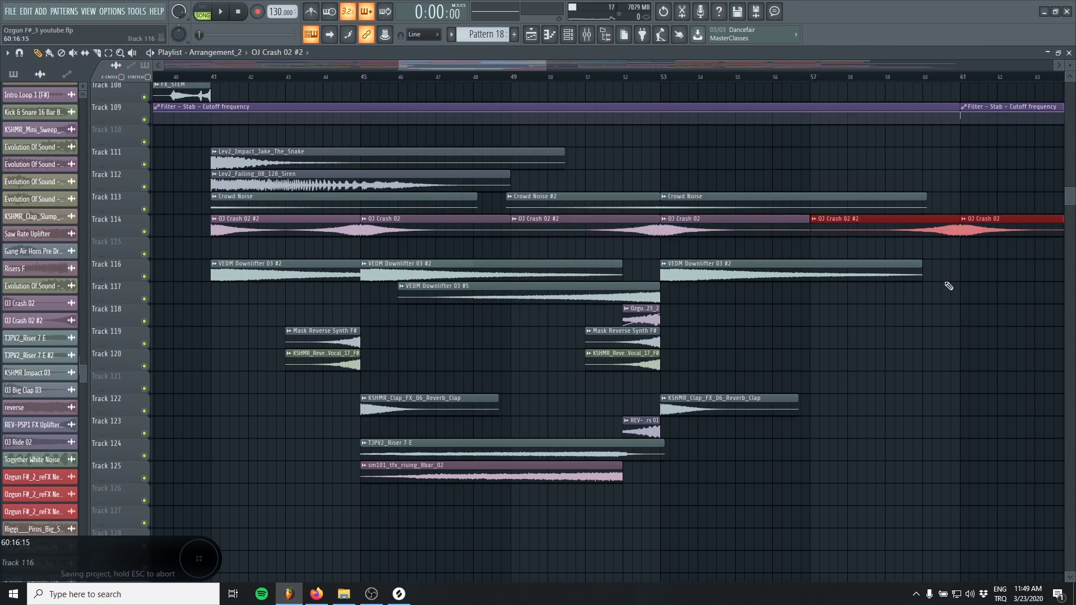
left_click_drag(684, 319, 620, 359)
left_click_drag(619, 357, 920, 356)
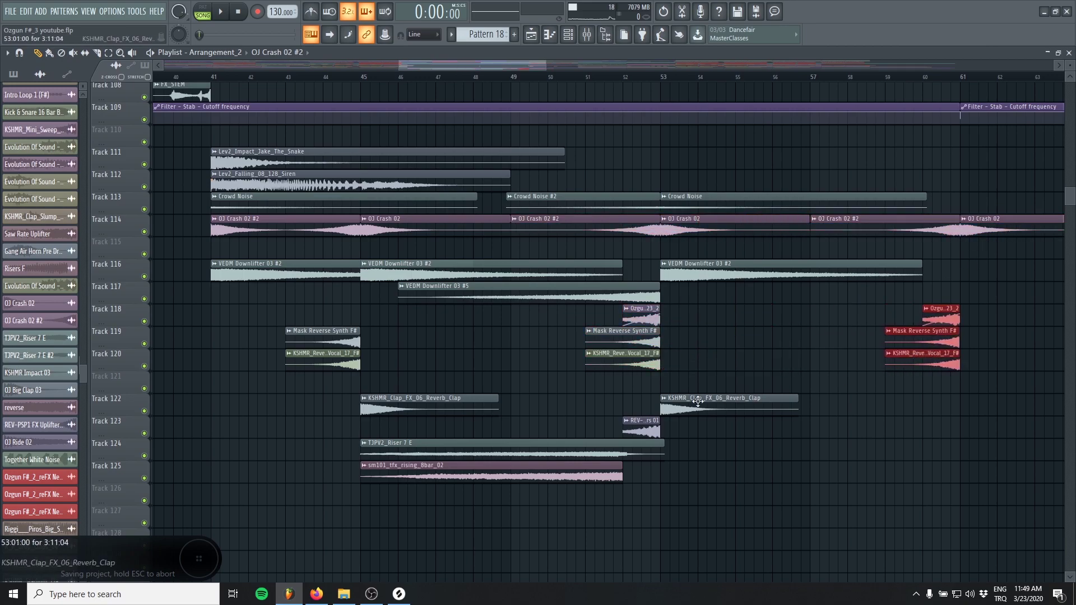
Step: Copy the reverb clap to bar 61, the REV-PSP1 uplifter to end at bar 61, and the risers on Tracks 124 and 125 to bar 53
left_click_drag(698, 401, 972, 403)
left_click_drag(642, 428, 941, 428)
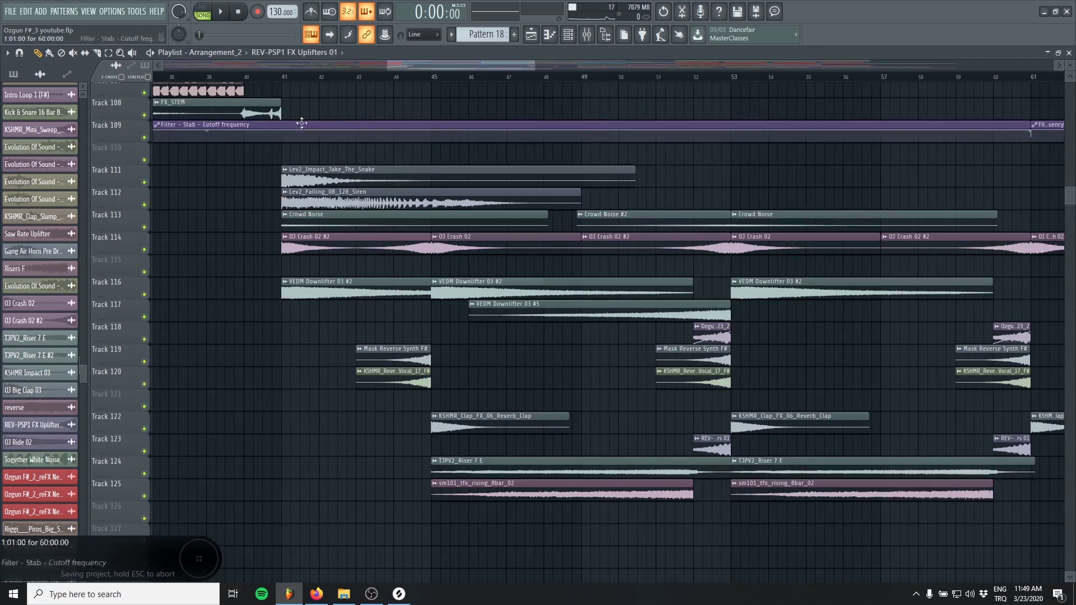
Step: Play the arrangement from before bar 41 through the break to hear the layered transition effects in context
scroll(216, 105, "right", 2)
key("space")
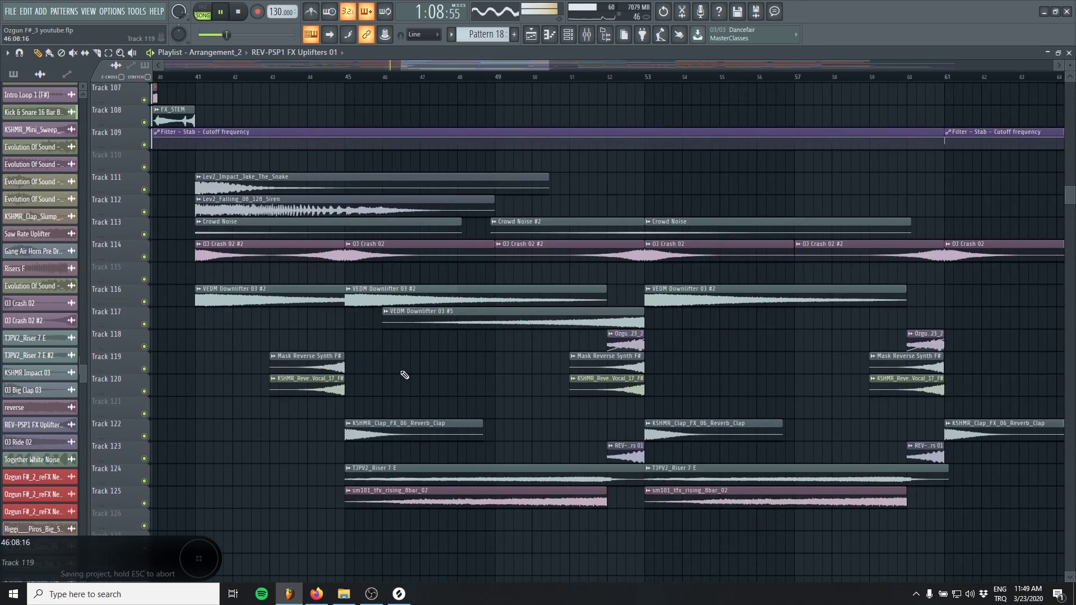
left_click_drag(495, 382, 499, 439)
scroll(500, 439, "down", 2)
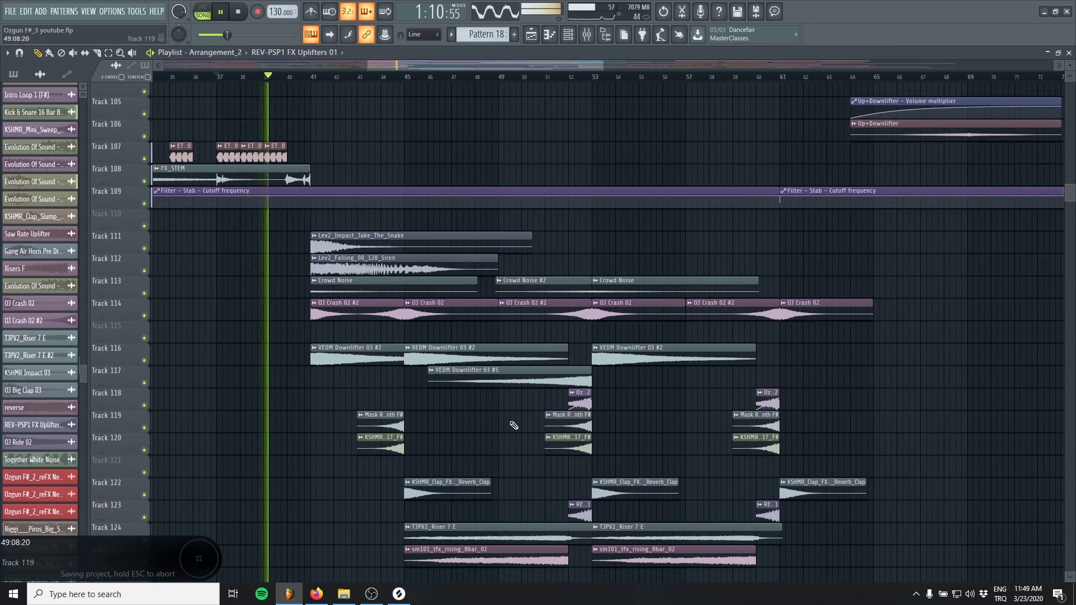
scroll(521, 427, "down", 3)
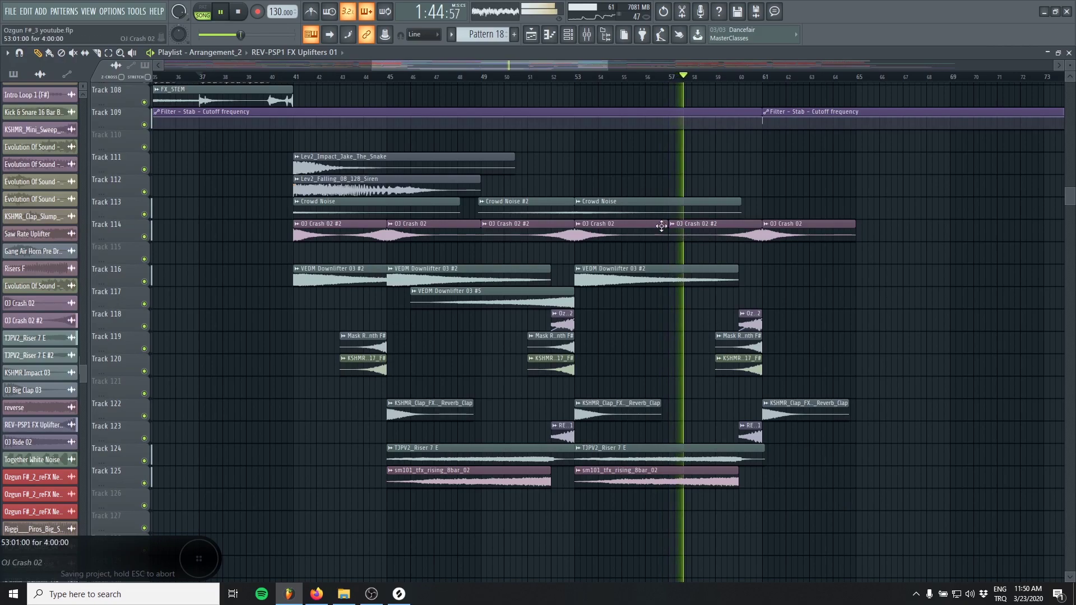
Step: Copy the Crowd Noise #2 and Crowd Noise pair on Track 113 so the second clip starts at bar 61
left_click(546, 211)
left_click_drag(636, 208, 822, 207)
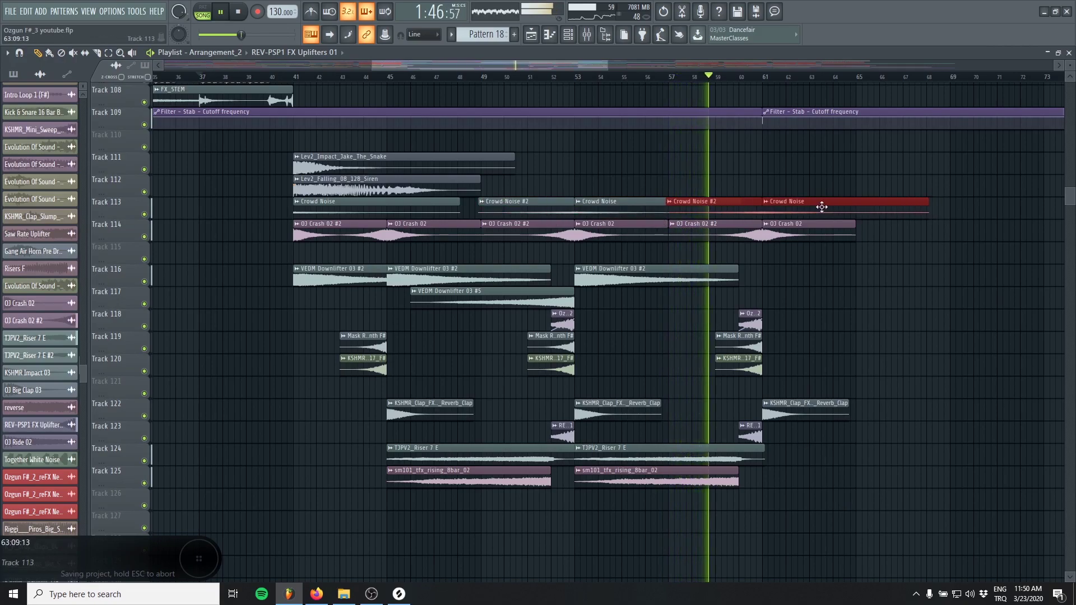
left_click(906, 343)
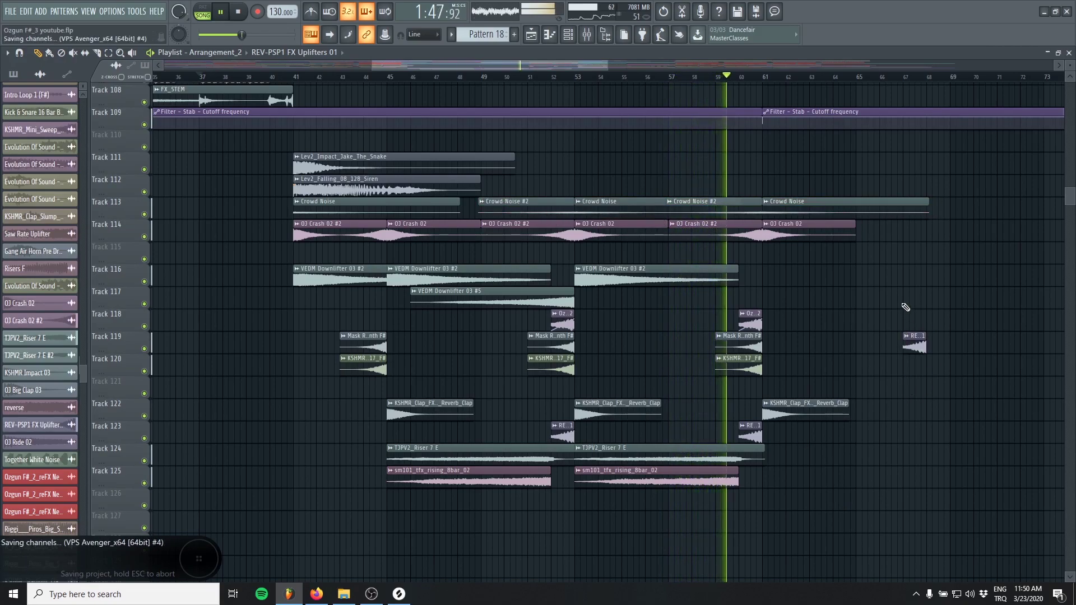
right_click(916, 344)
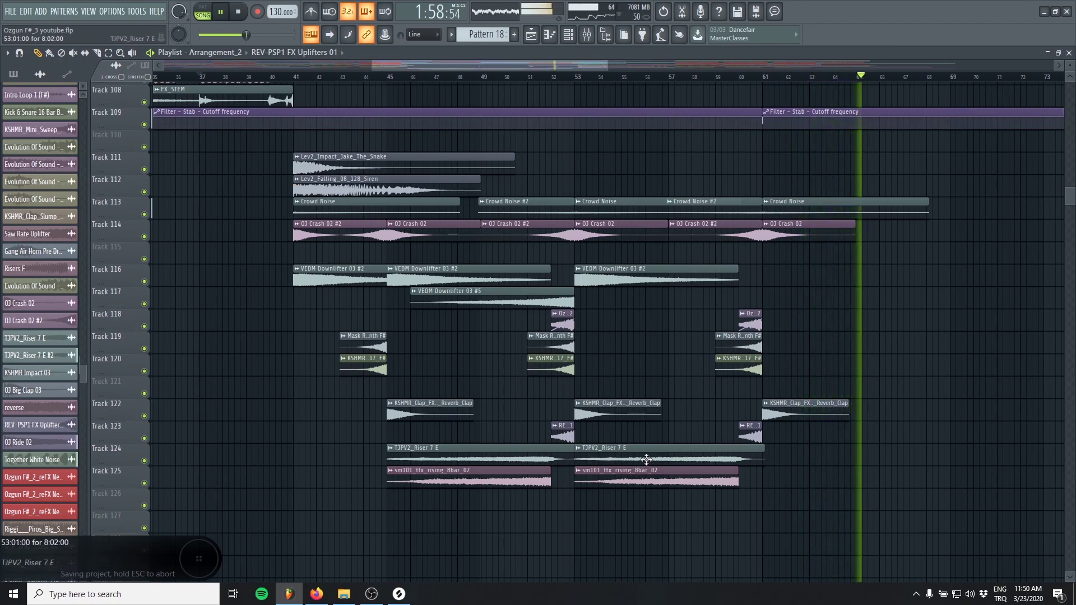
Step: Copy the risers on Tracks 124 and 125 to bar 61 and the reverb clap on Track 122 to bar 69
left_click_drag(646, 460, 803, 457)
left_click(965, 390)
right_click(977, 391)
left_click_drag(846, 413, 1038, 413)
Step: Copy the OJ Crash 02 #2 and OJ Crash 02 pair on Track 114 to bars 65 and 69, and stop playback
left_click(792, 231)
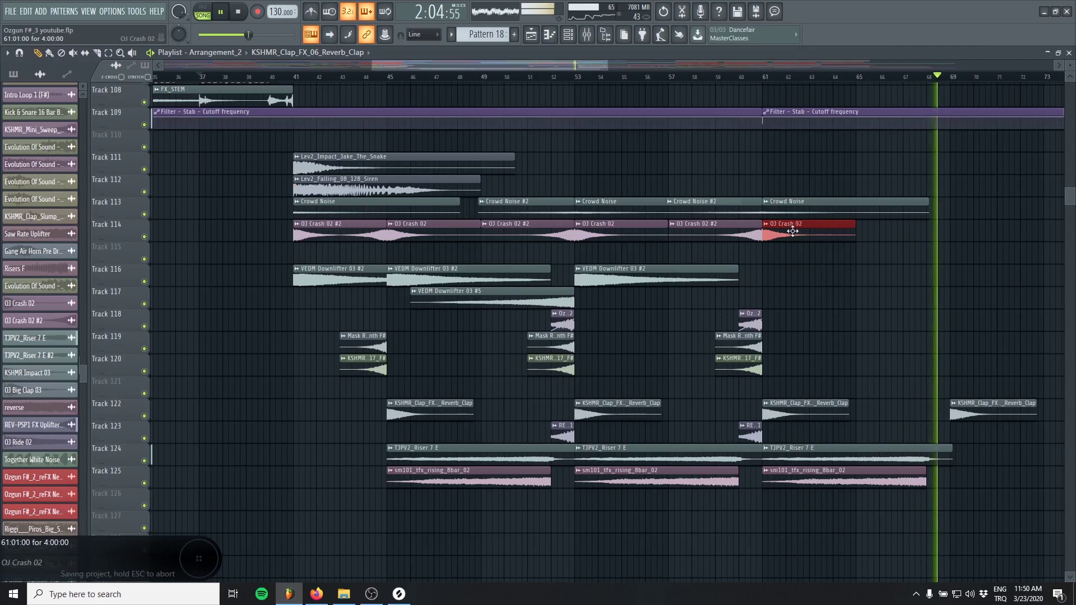
left_click_drag(843, 233, 748, 228)
left_click_drag(794, 228, 977, 227)
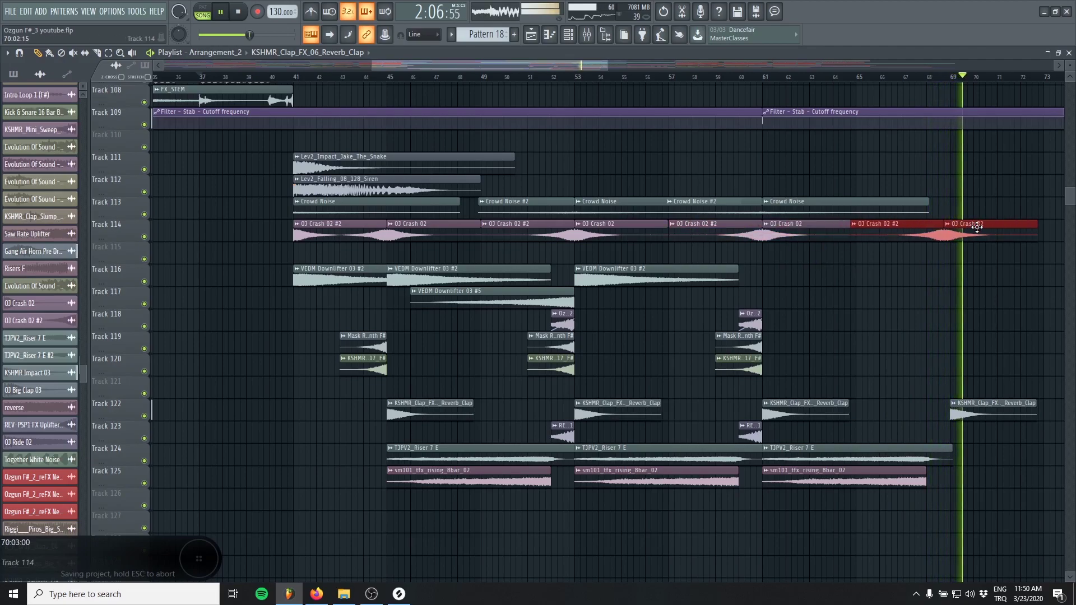
scroll(874, 404, "up", 5)
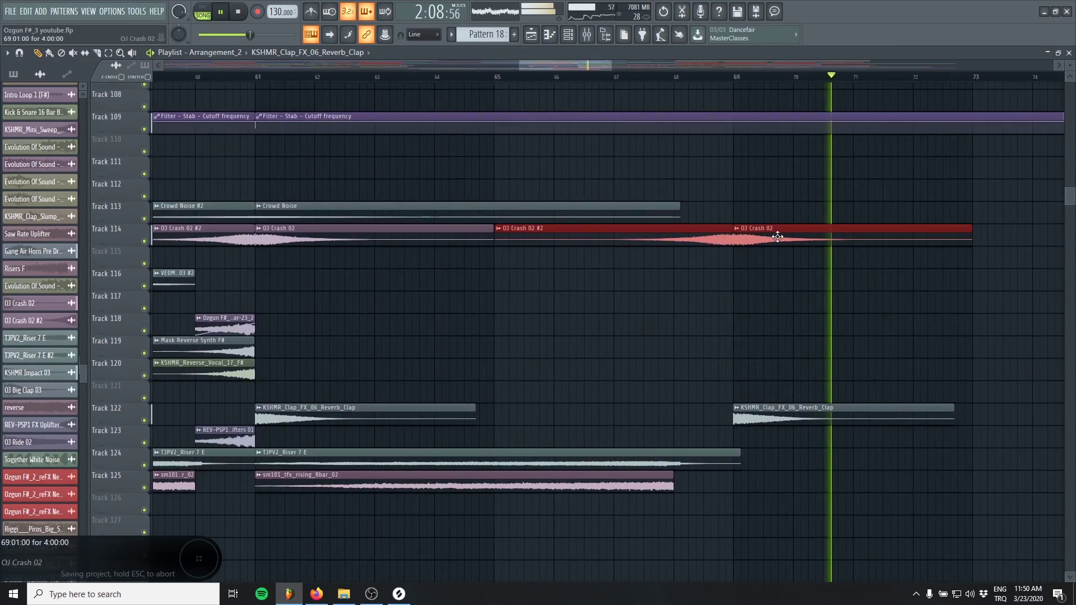
scroll(600, 283, "down", 4)
key("space")
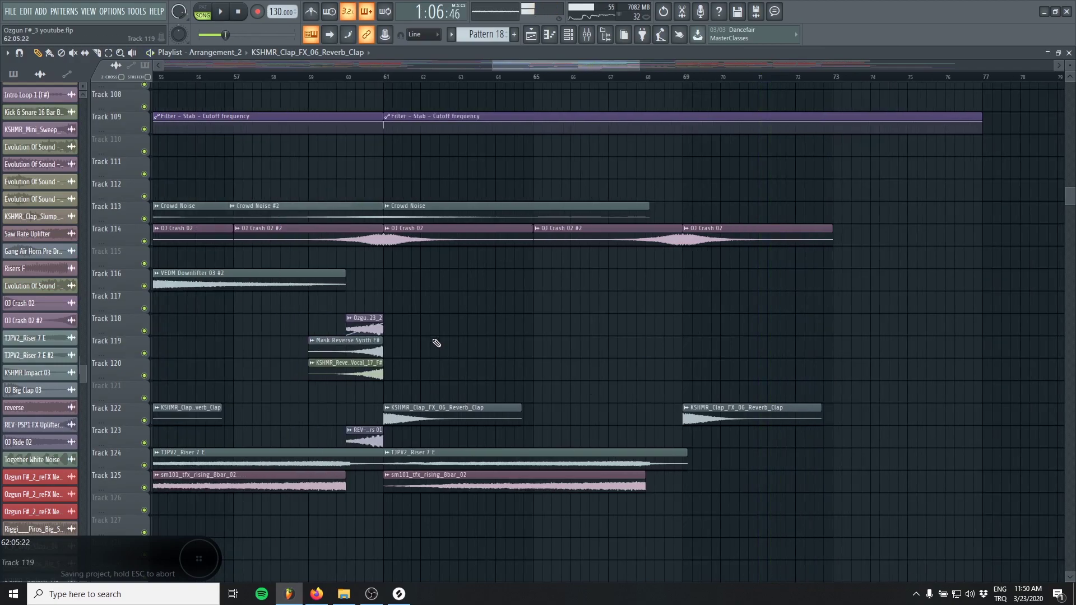